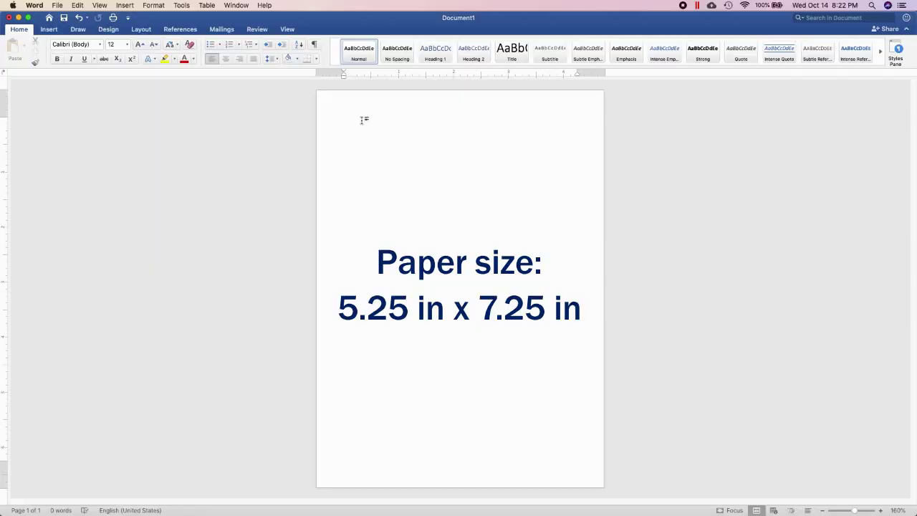
- Draw a page-sized rectangle over the page and give it no fill
{"action": "left_click", "coordinate": [48, 30]}
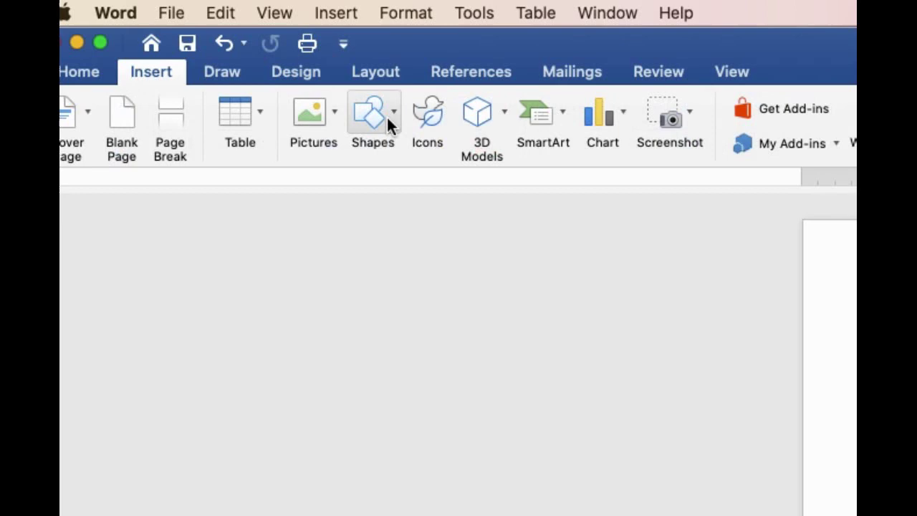
{"action": "left_click", "coordinate": [387, 116]}
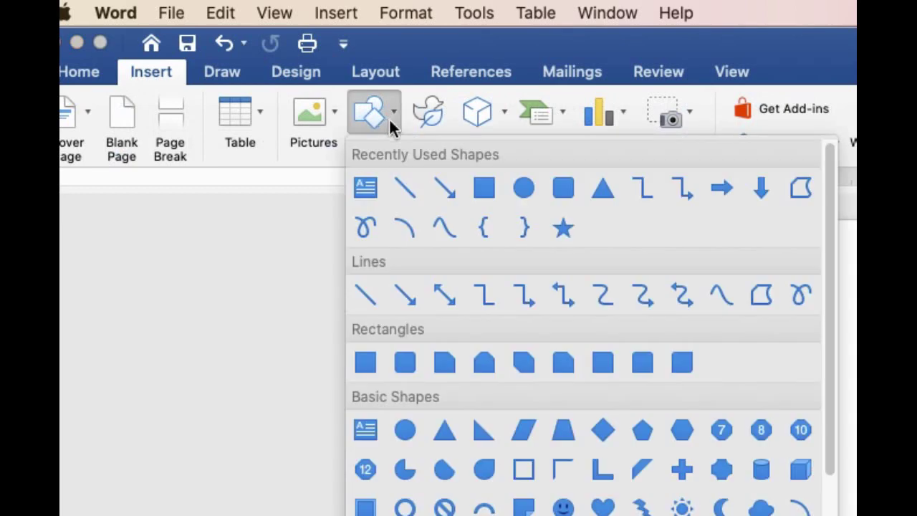
{"action": "left_click", "coordinate": [484, 189]}
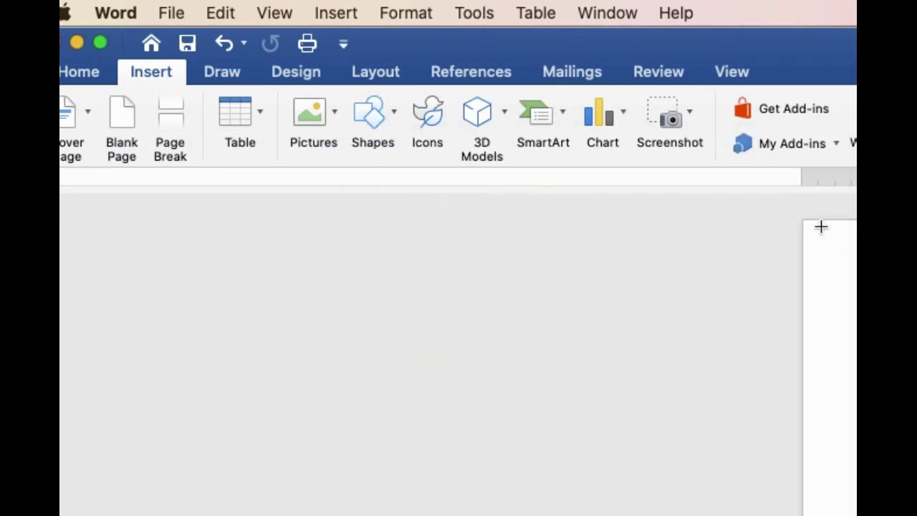
{"action": "left_click_drag", "start_coordinate": [821, 228], "coordinate": [604, 485]}
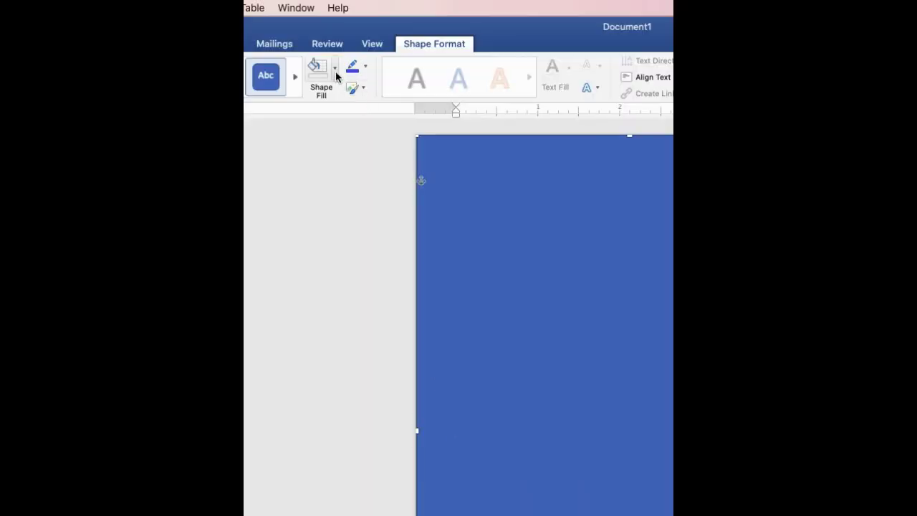
{"action": "left_click", "coordinate": [262, 45]}
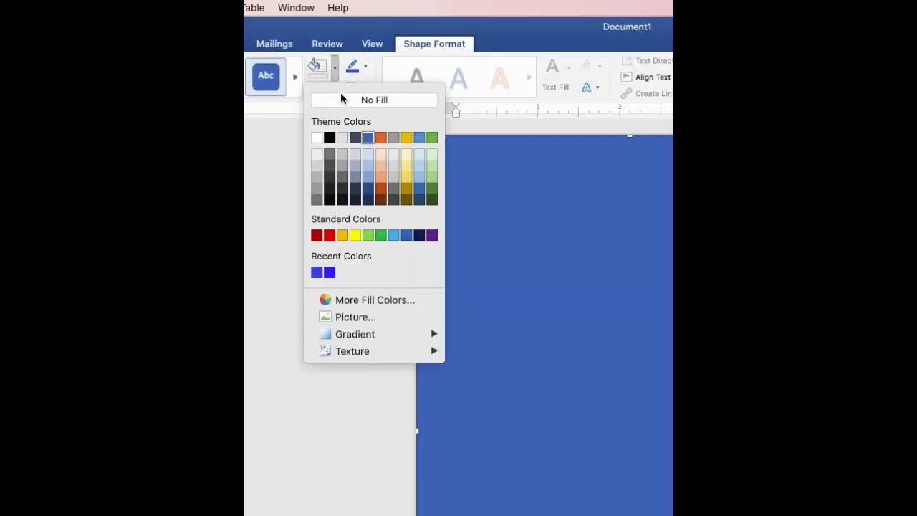
{"action": "left_click", "coordinate": [267, 71]}
- Give the frame a thick 23.25 pt bright blue outline
{"action": "left_click", "coordinate": [365, 67]}
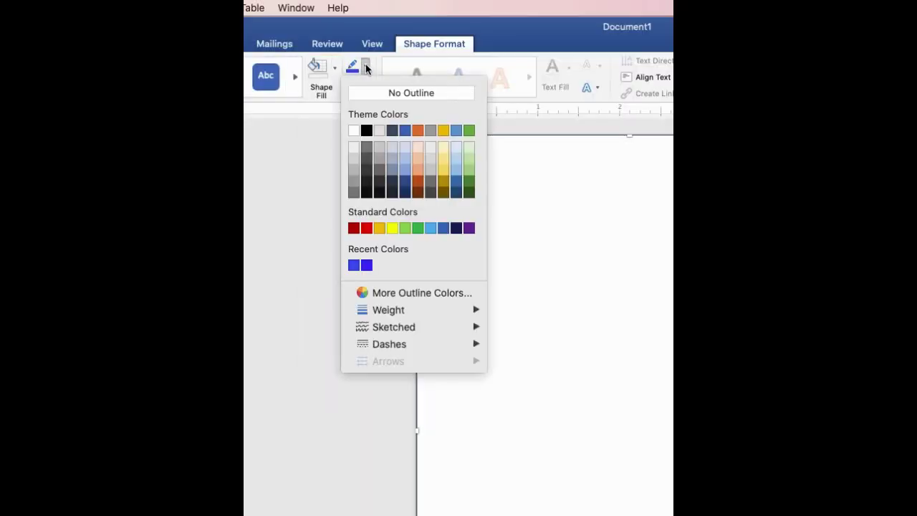
{"action": "mouse_move", "coordinate": [413, 310]}
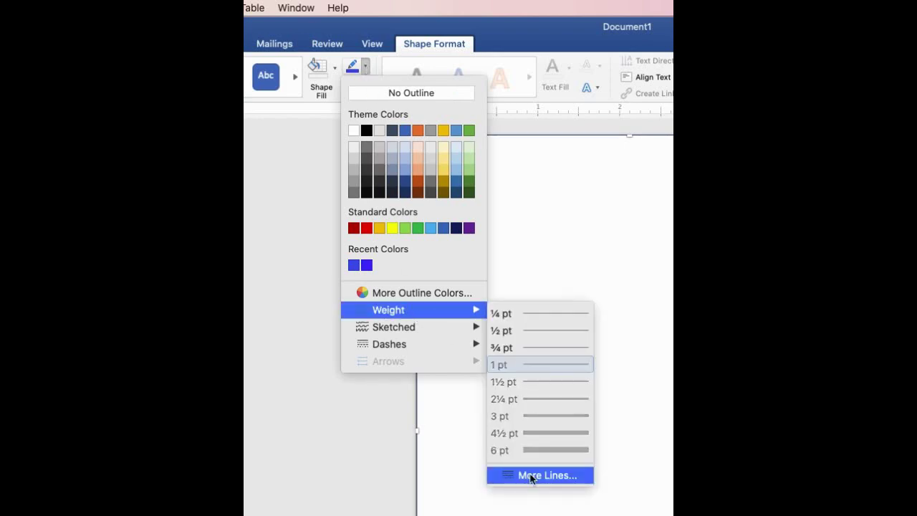
{"action": "left_click", "coordinate": [530, 475]}
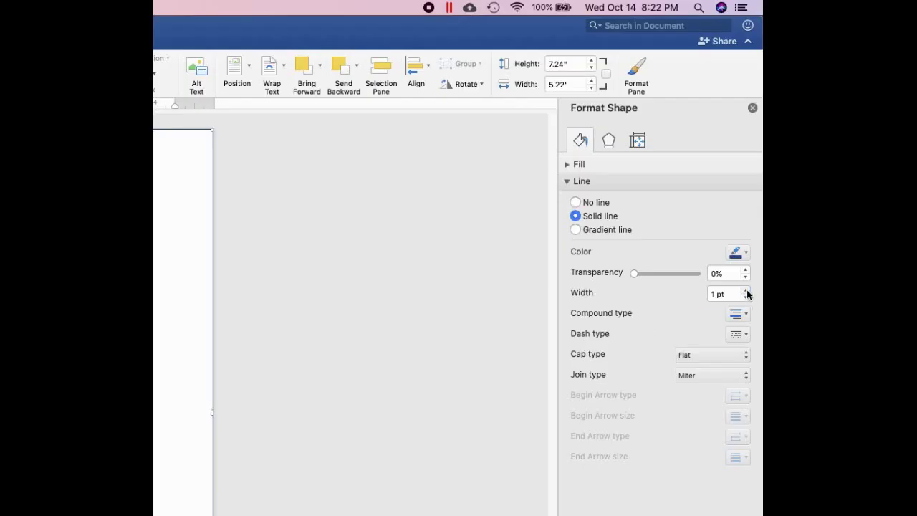
{"action": "left_click", "coordinate": [905, 204]}
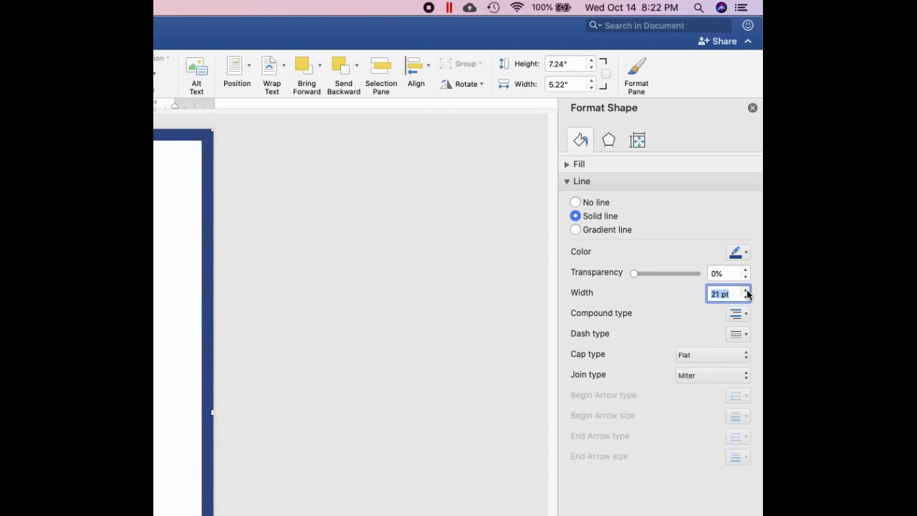
{"action": "left_click", "coordinate": [752, 108]}
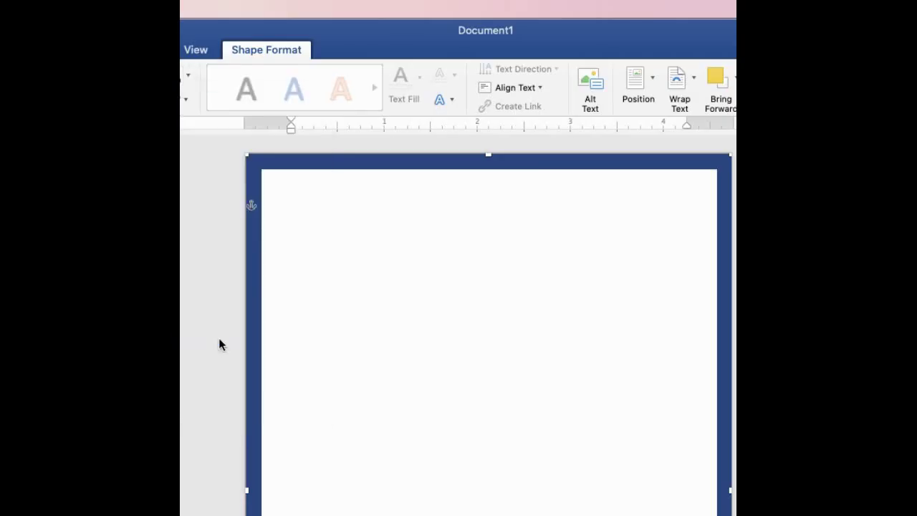
{"action": "left_click", "coordinate": [428, 174]}
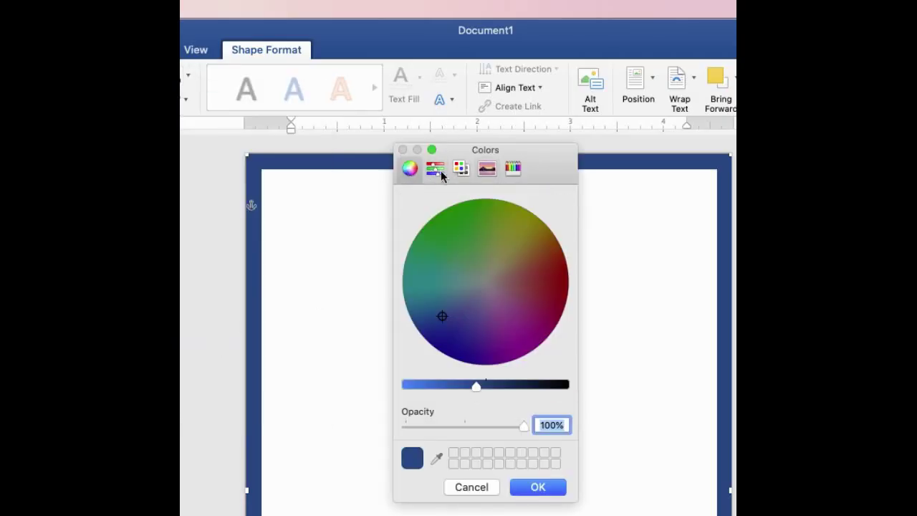
{"action": "left_click", "coordinate": [460, 169]}
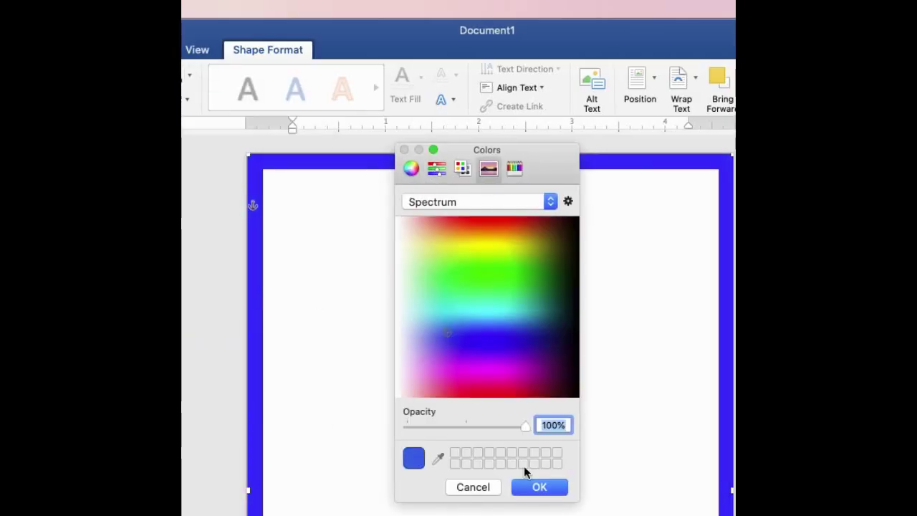
{"action": "left_click", "coordinate": [529, 477]}
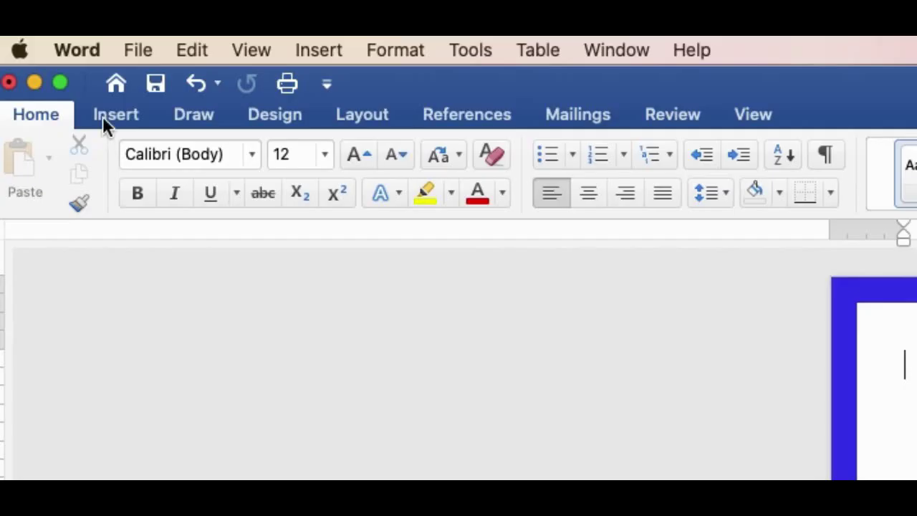
- Draw an unfilled text box near the top of the page for the TWINKLE title
{"action": "left_click", "coordinate": [44, 30]}
{"action": "left_click", "coordinate": [139, 51]}
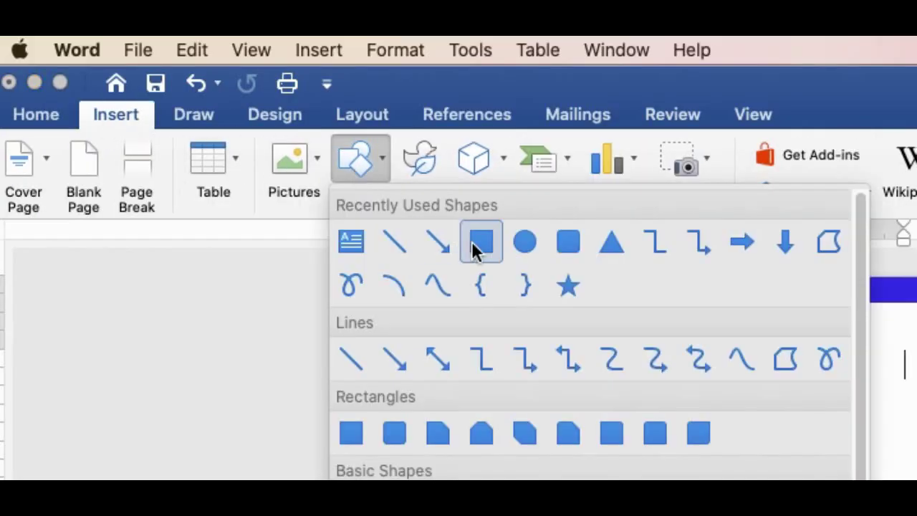
{"action": "left_click", "coordinate": [481, 241]}
{"action": "left_click_drag", "start_coordinate": [331, 127], "coordinate": [577, 179]}
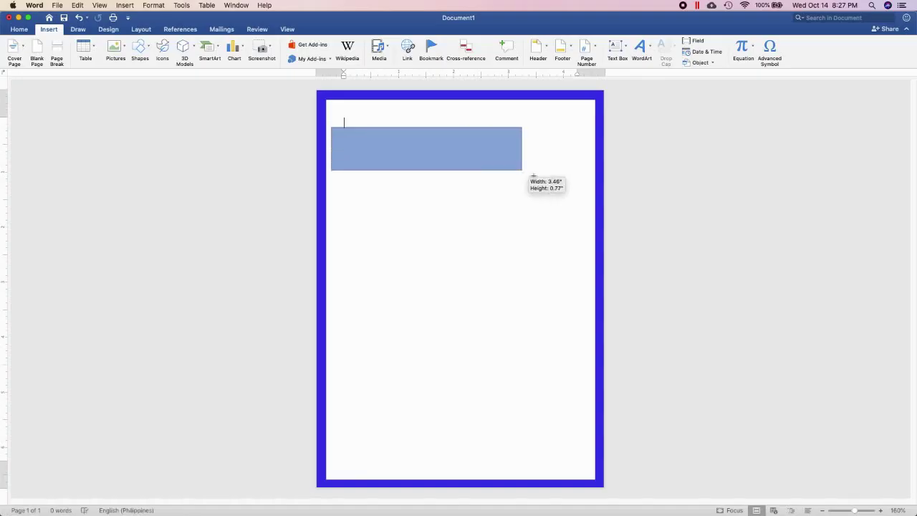
{"action": "right_click", "coordinate": [469, 154]}
{"action": "left_click", "coordinate": [483, 192]}
{"action": "type", "text": "TWINKLE"}
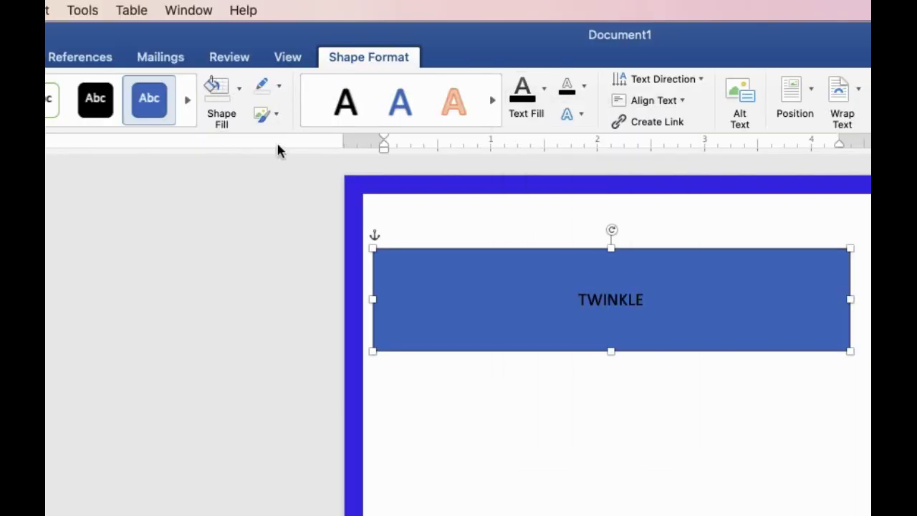
{"action": "left_click", "coordinate": [262, 45]}
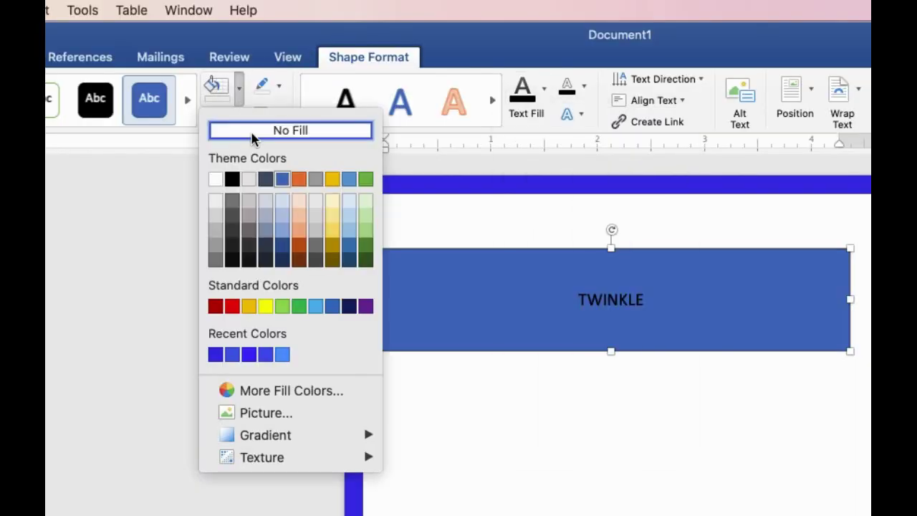
{"action": "left_click", "coordinate": [288, 67]}
- Set TWINKLE in Copperplate Gothic and enlarge it to 48 pt
{"action": "left_click", "coordinate": [28, 138]}
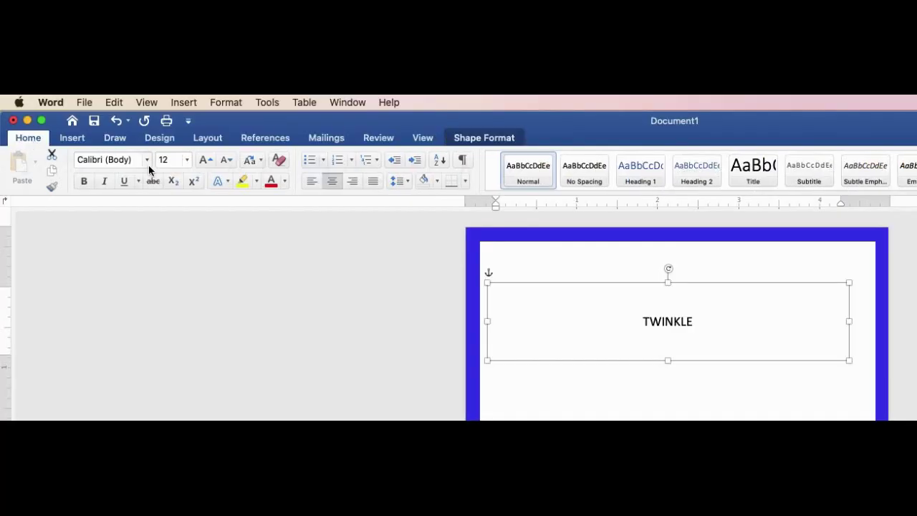
{"action": "left_click", "coordinate": [146, 159]}
{"action": "left_click", "coordinate": [162, 273]}
{"action": "left_click", "coordinate": [205, 159]}
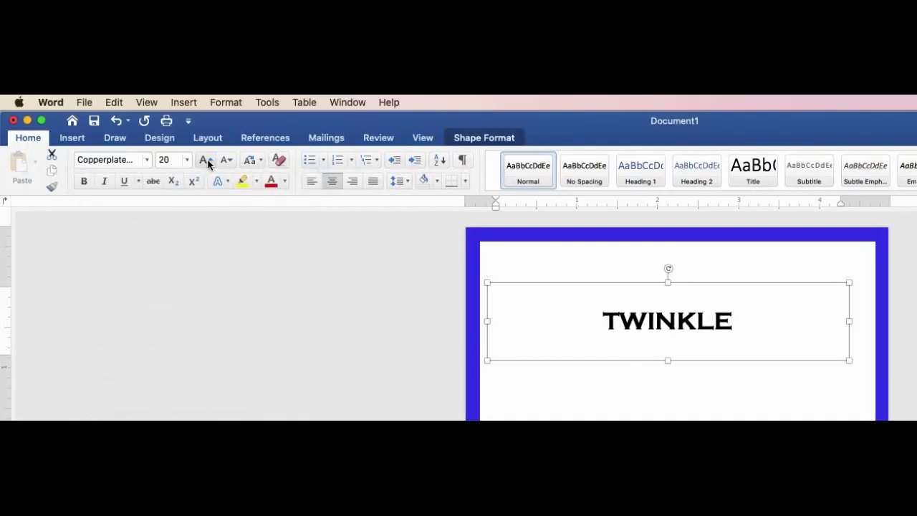
{"action": "left_click", "coordinate": [206, 160]}
{"action": "left_click", "coordinate": [205, 160]}
{"action": "left_click", "coordinate": [206, 160]}
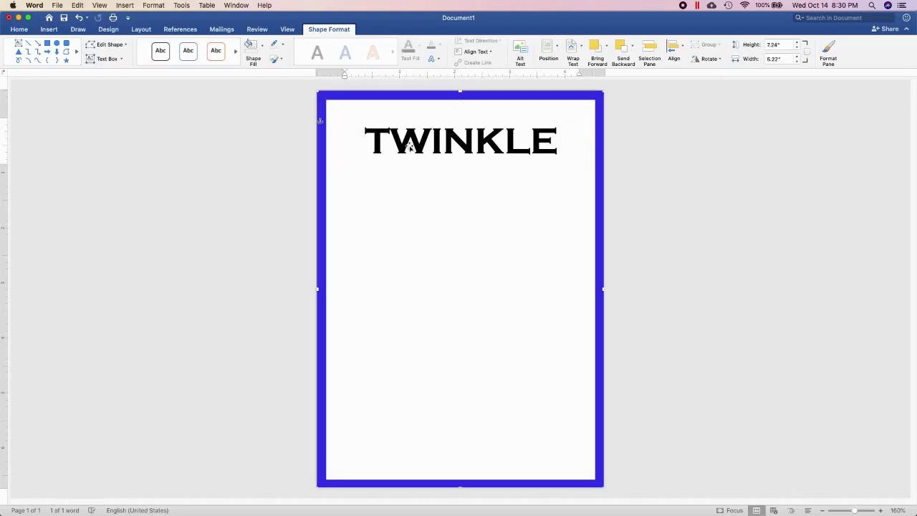
- Colour the letters W through K of TWINKLE in different shades of blue
{"action": "left_click_drag", "start_coordinate": [397, 142], "coordinate": [430, 143]}
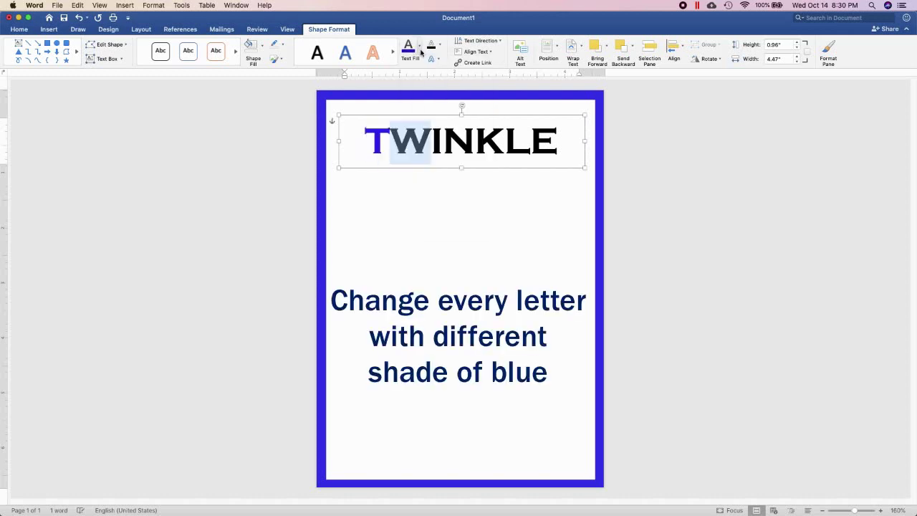
{"action": "left_click", "coordinate": [419, 44]}
{"action": "left_click", "coordinate": [416, 195]}
{"action": "left_click", "coordinate": [419, 44]}
{"action": "left_click", "coordinate": [424, 195]}
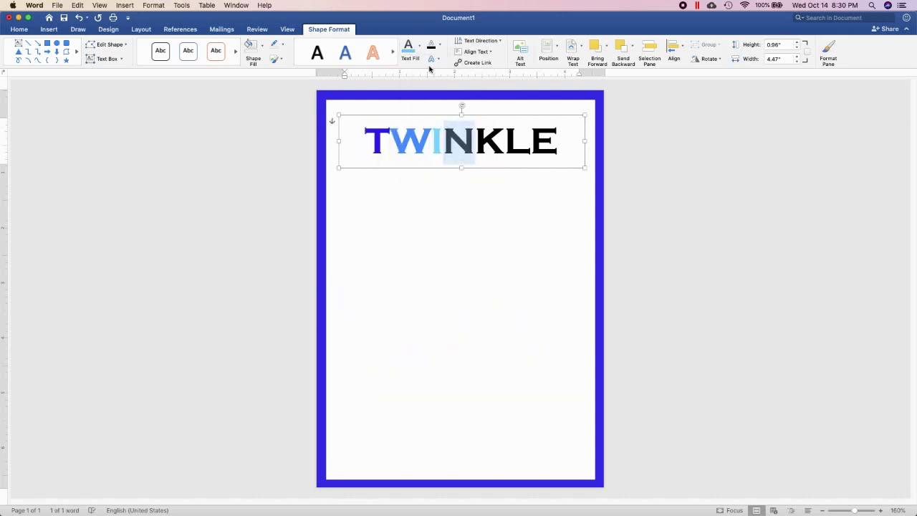
{"action": "left_click", "coordinate": [424, 194]}
- Colour L light blue and E dark blue, then give TWINKLE a bevel effect
{"action": "left_click_drag", "start_coordinate": [505, 143], "coordinate": [557, 143]}
{"action": "left_click", "coordinate": [421, 45]}
{"action": "left_click", "coordinate": [426, 195]}
{"action": "left_click", "coordinate": [420, 45]}
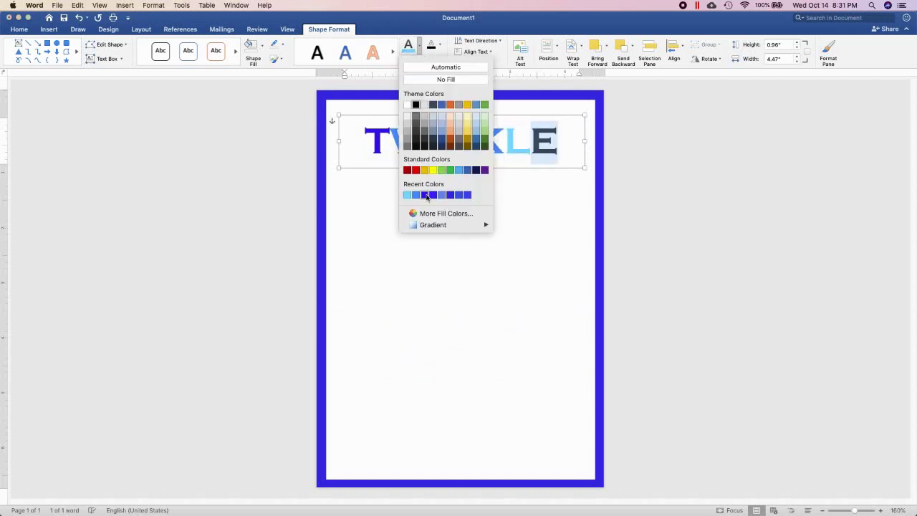
{"action": "left_click", "coordinate": [432, 195]}
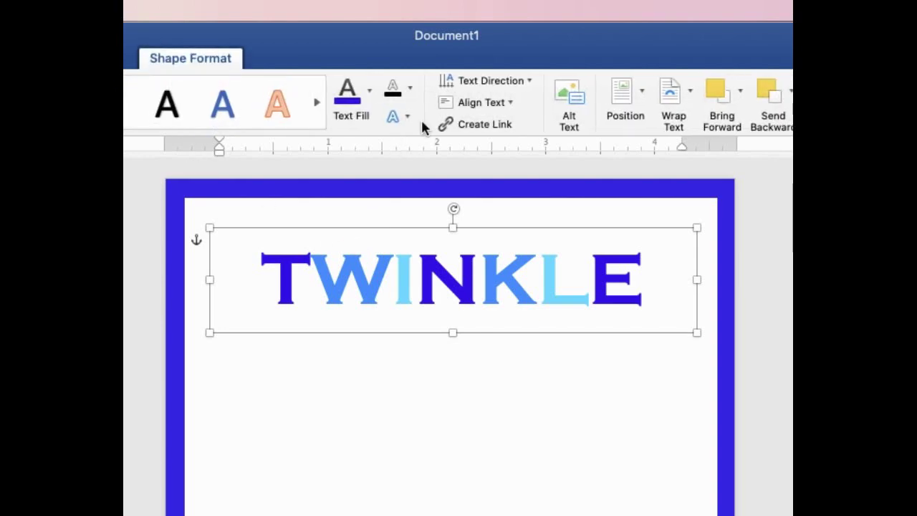
{"action": "left_click", "coordinate": [435, 60]}
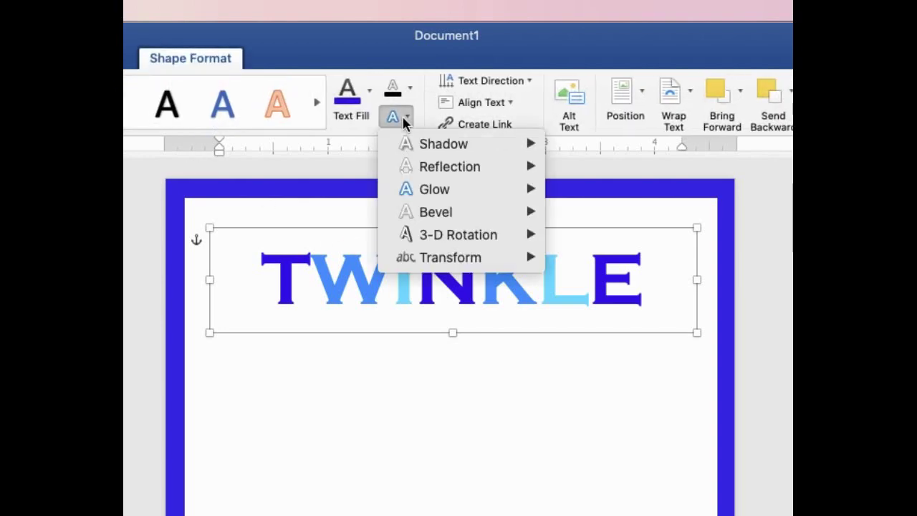
{"action": "mouse_move", "coordinate": [435, 212]}
{"action": "left_click", "coordinate": [584, 322]}
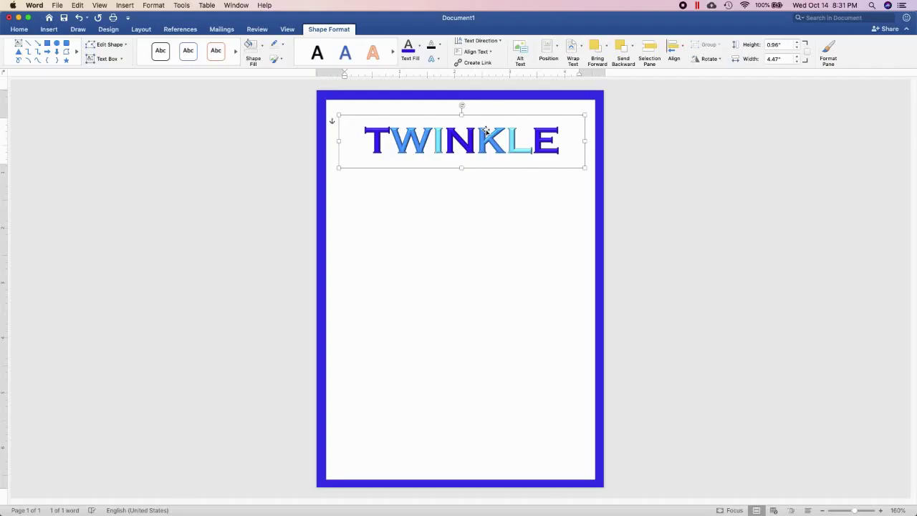
- Duplicate the TWINKLE WordArt twice, stacking the copies below the original
{"action": "key", "text": "super+c"}
{"action": "key", "text": "super+v"}
{"action": "left_click_drag", "start_coordinate": [486, 136], "coordinate": [467, 173]}
{"action": "left_click_drag", "start_coordinate": [544, 164], "coordinate": [545, 164]}
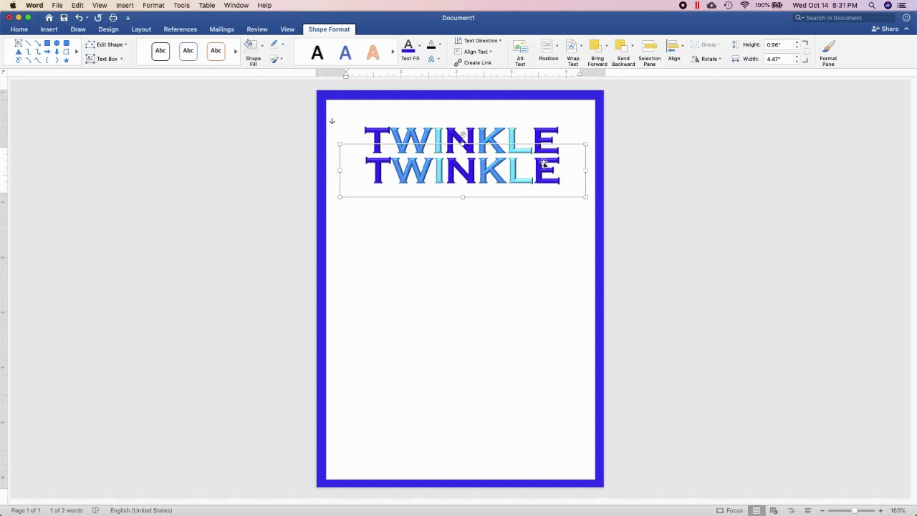
{"action": "key", "text": "super+v"}
{"action": "left_click_drag", "start_coordinate": [474, 197], "coordinate": [478, 232]}
- Retype the third copy as 'Little Star'
{"action": "triple_click", "coordinate": [479, 208]}
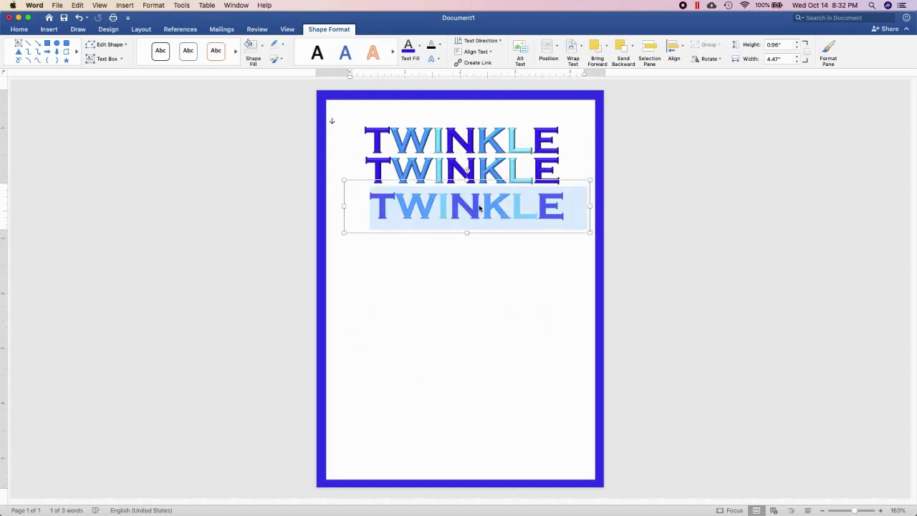
{"action": "type", "text": "LITTL"}
{"action": "key", "text": "BackSpace"}
{"action": "key", "text": "BackSpace"}
{"action": "key", "text": "BackSpace"}
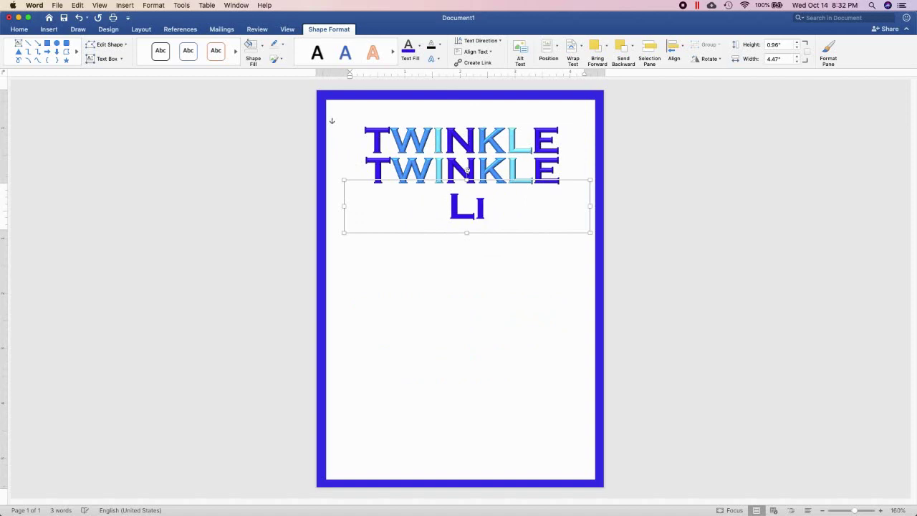
{"action": "type", "text": "ttle Star"}
- Set Little Star in Snell Roundhand Black at 36 pt without highlight, nudging it into place
{"action": "key", "text": "super+a"}
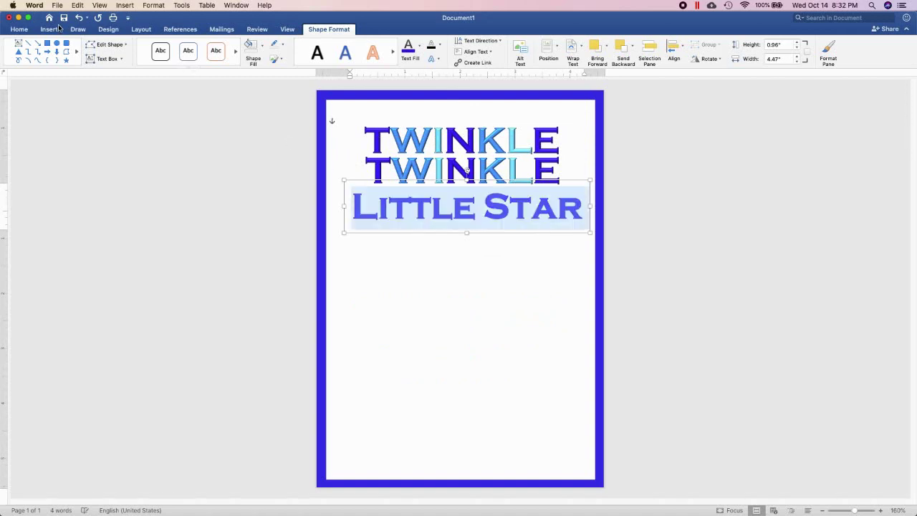
{"action": "left_click", "coordinate": [21, 29]}
{"action": "left_click", "coordinate": [148, 150]}
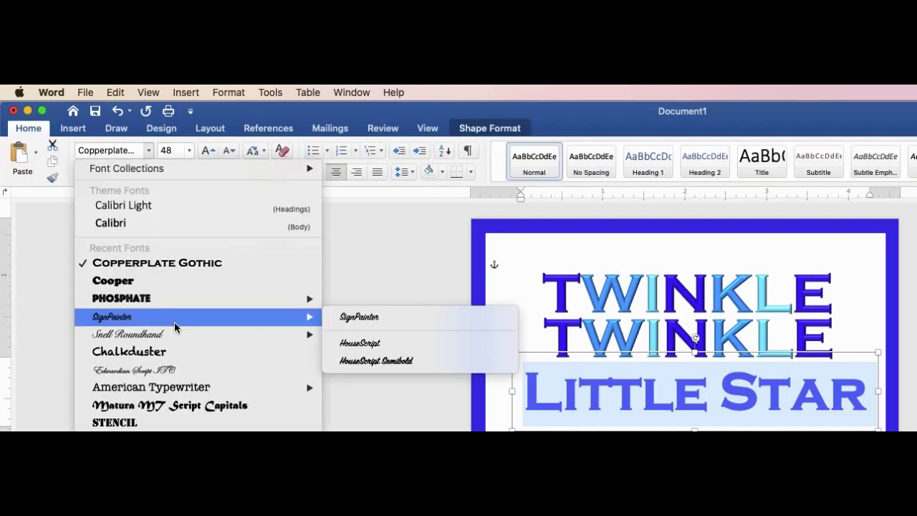
{"action": "mouse_move", "coordinate": [127, 333]}
{"action": "left_click", "coordinate": [349, 394]}
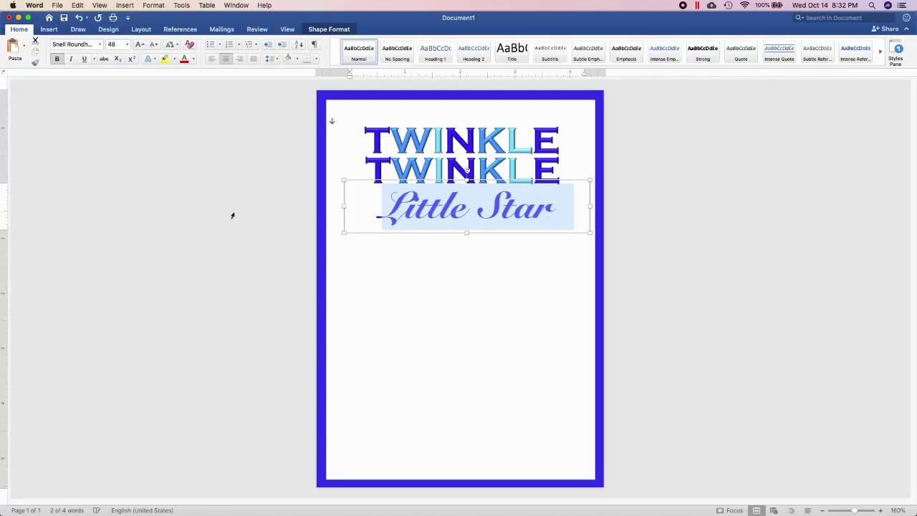
{"action": "left_click", "coordinate": [384, 239]}
{"action": "left_click", "coordinate": [154, 45]}
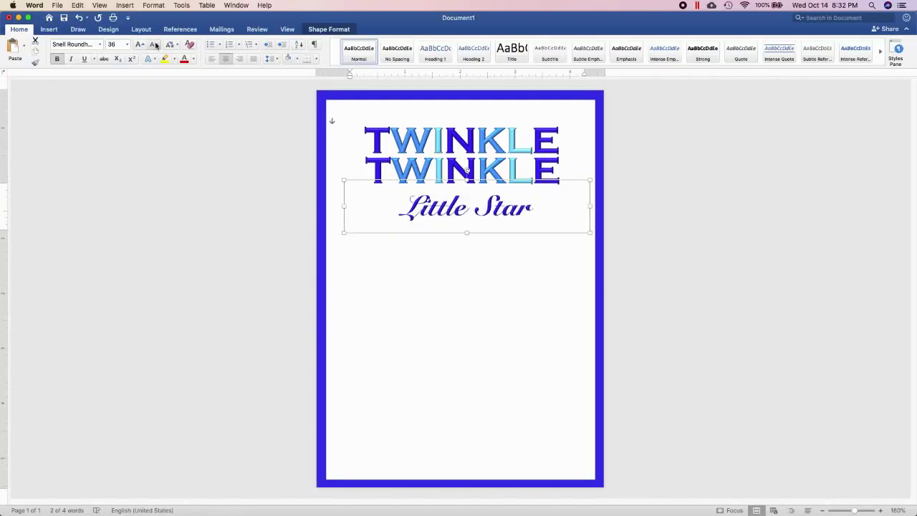
{"action": "mouse_move", "coordinate": [420, 229]}
{"action": "left_mouse_down"}
{"action": "mouse_move", "coordinate": [416, 220]}
{"action": "mouse_move", "coordinate": [427, 250]}
{"action": "left_mouse_up"}
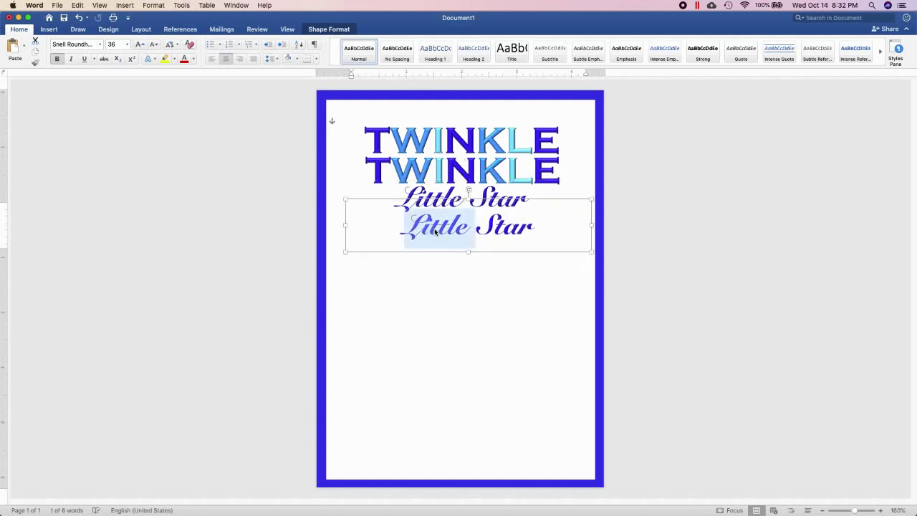
- Retype the copy as 'DO YOU KNOW HOW' in smaller bold blue Arial just under Little Star
{"action": "triple_click", "coordinate": [434, 231]}
{"action": "type", "text": "DO"}
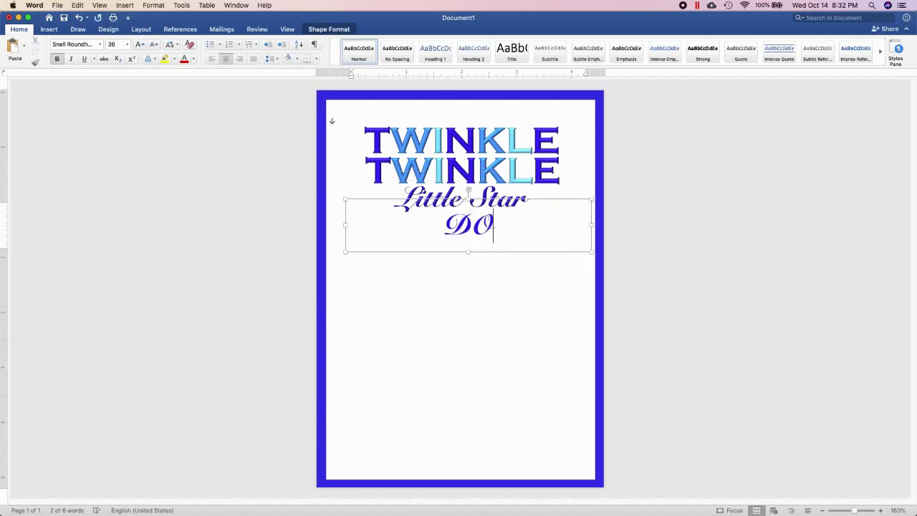
{"action": "type", "text": " YOU KNOW"}
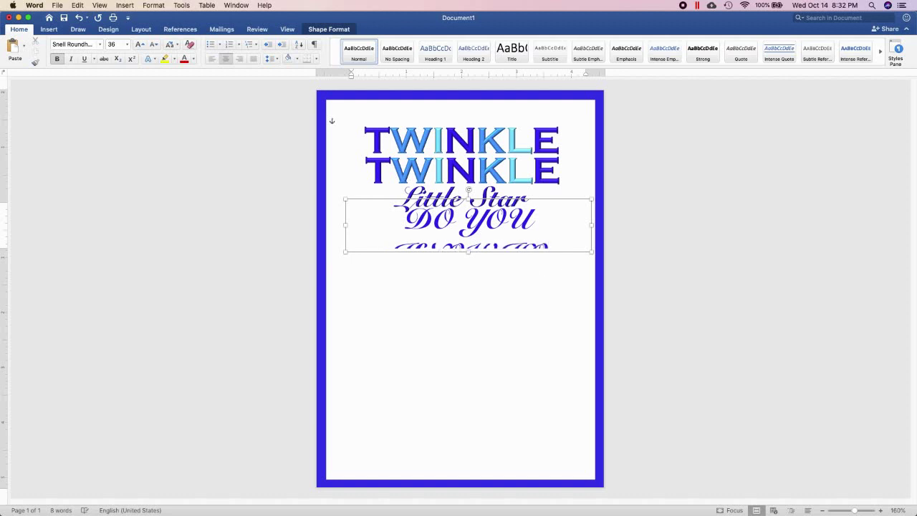
{"action": "triple_click", "coordinate": [372, 219]}
{"action": "left_click", "coordinate": [150, 48]}
{"action": "left_click", "coordinate": [150, 47]}
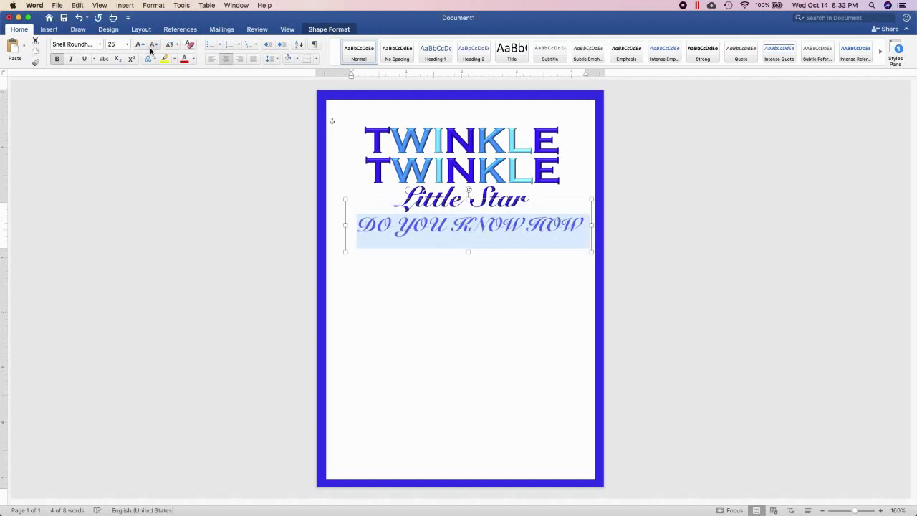
{"action": "left_click", "coordinate": [102, 44]}
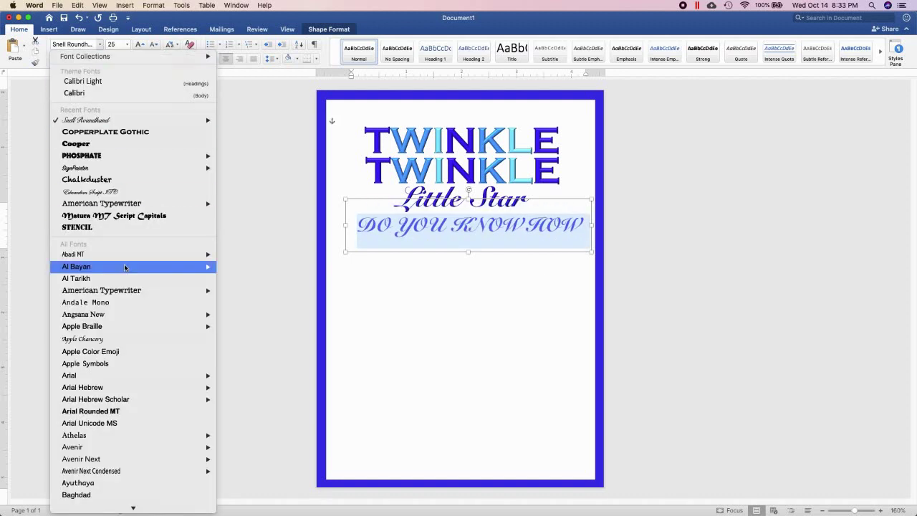
{"action": "left_click", "coordinate": [251, 423]}
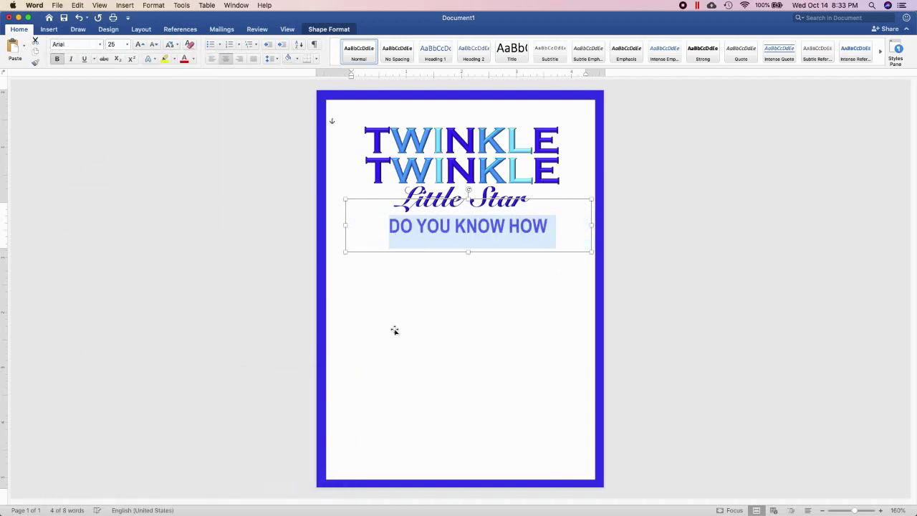
{"action": "left_click", "coordinate": [329, 29]}
{"action": "left_click", "coordinate": [419, 49]}
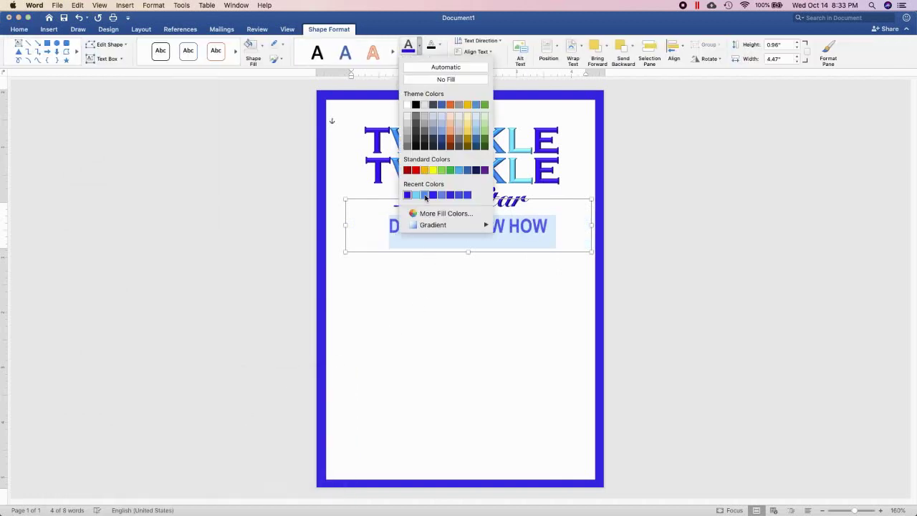
{"action": "left_click", "coordinate": [427, 196]}
{"action": "left_click_drag", "start_coordinate": [420, 252], "coordinate": [417, 244]}
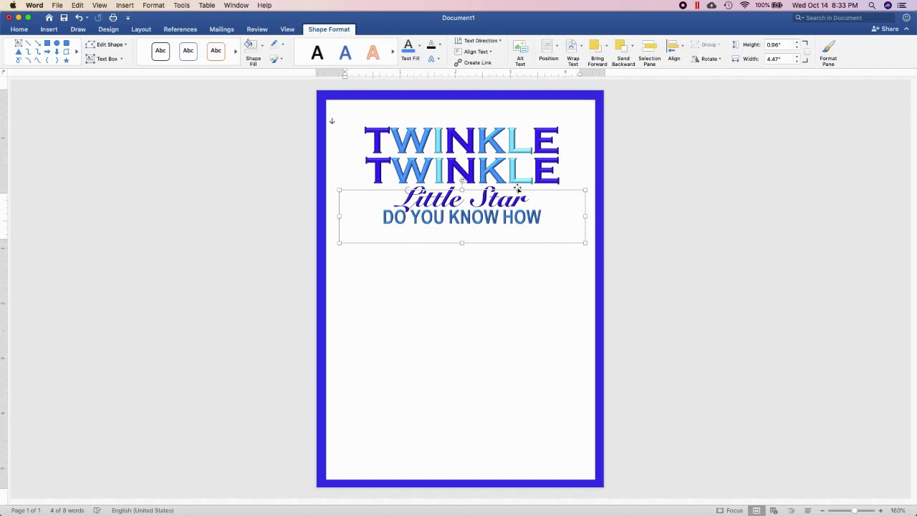
- Paste another copy below DO YOU KNOW HOW and start typing 'Blessed' in it
{"action": "key", "text": "super+v"}
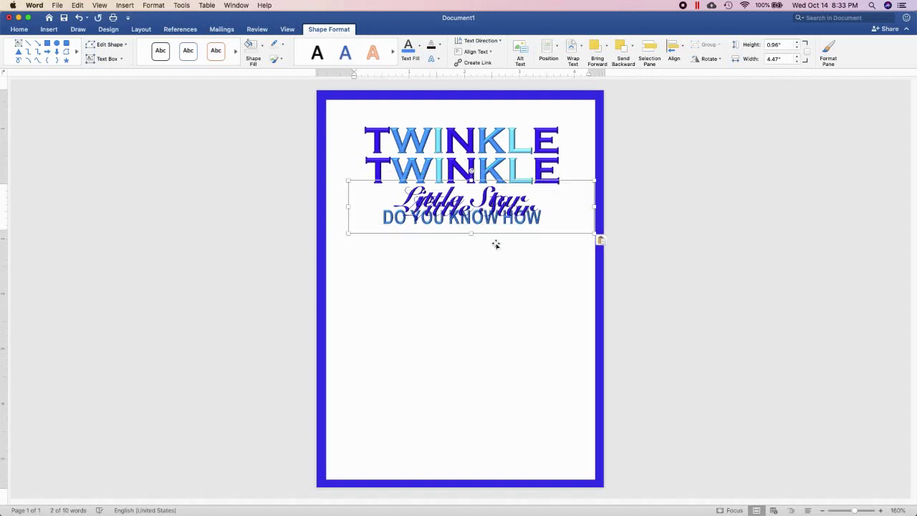
{"action": "left_click_drag", "start_coordinate": [495, 245], "coordinate": [486, 275]}
{"action": "left_click_drag", "start_coordinate": [531, 240], "coordinate": [398, 240]}
{"action": "type", "text": "BLESSE"}
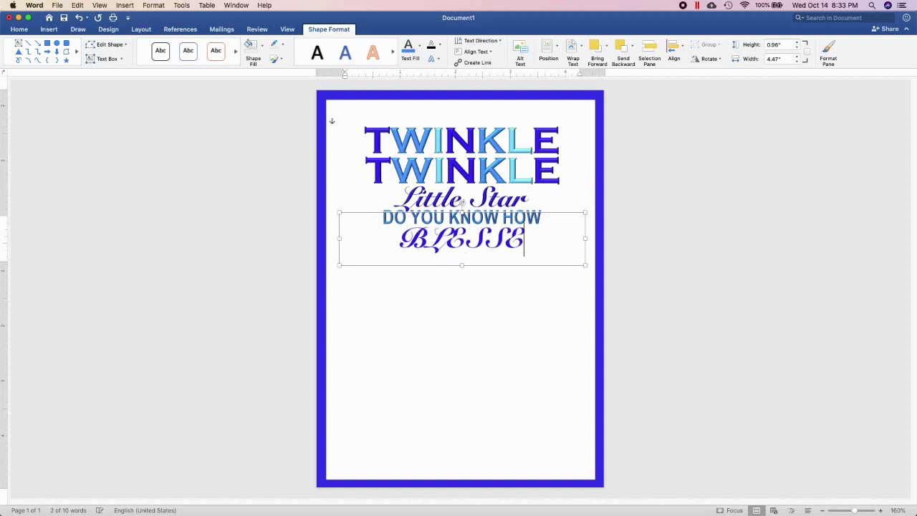
{"action": "key", "text": "BackSpace"}
{"action": "key", "text": "BackSpace"}
{"action": "key", "text": "BackSpace"}
- Finish the line as 'Blessed you are?' and nudge its box upward
{"action": "type", "text": "you are"}
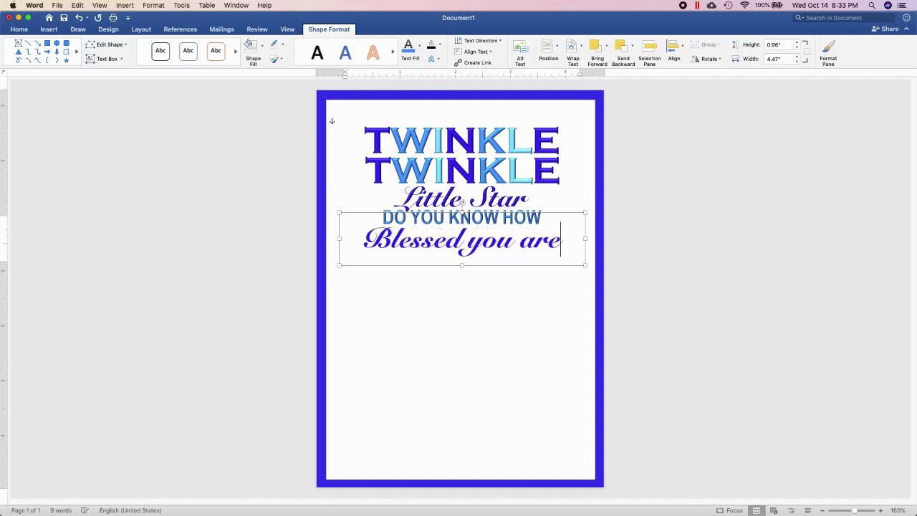
{"action": "type", "text": "?"}
{"action": "key", "text": "Escape"}
{"action": "key", "text": "Up"}
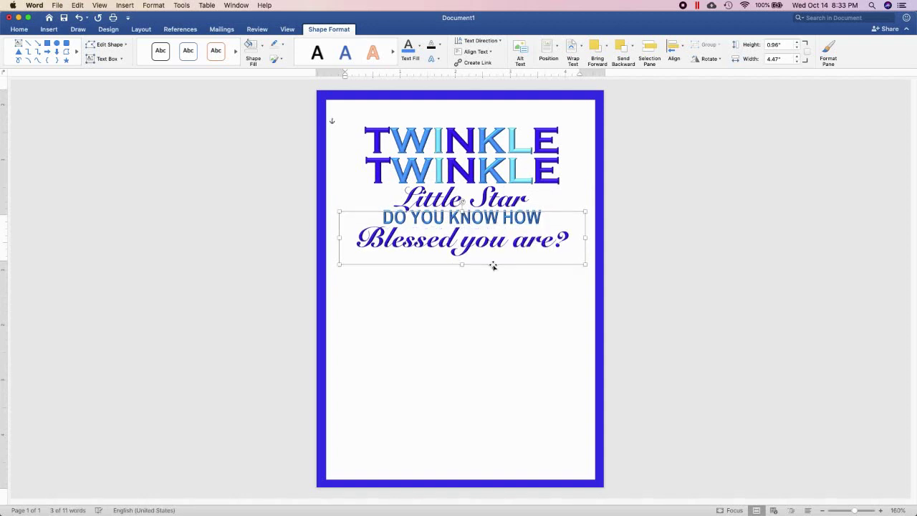
{"action": "key", "text": "Up"}
{"action": "left_click", "coordinate": [212, 125]}
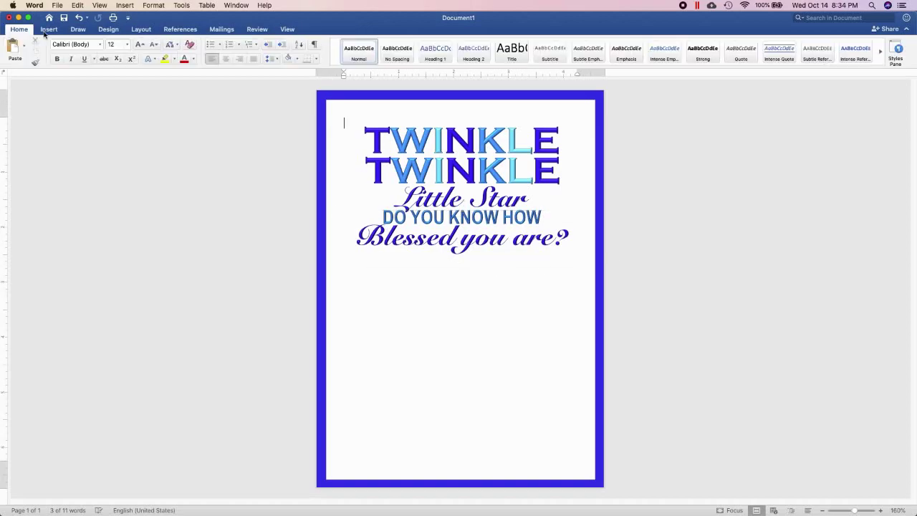
- Draw a thick blue straight line underneath 'Blessed you are?'
{"action": "left_click", "coordinate": [49, 28]}
{"action": "left_click", "coordinate": [141, 49]}
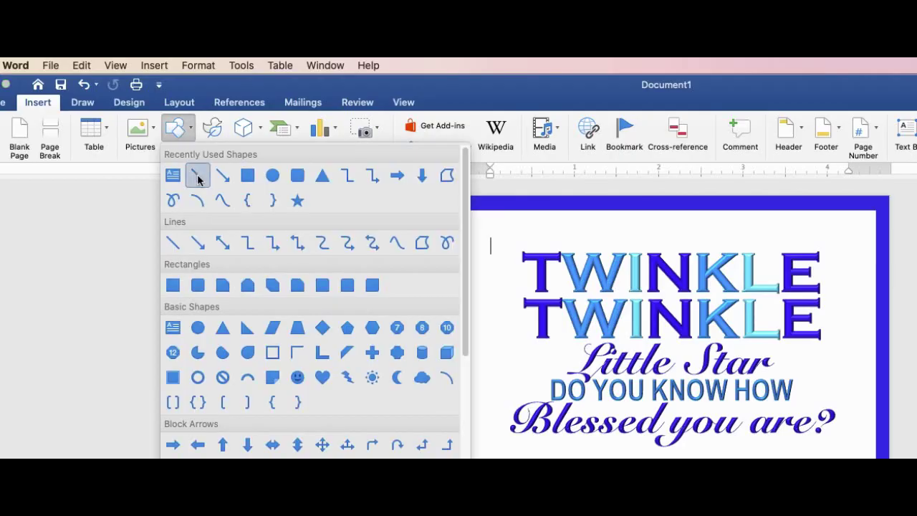
{"action": "left_click", "coordinate": [197, 176]}
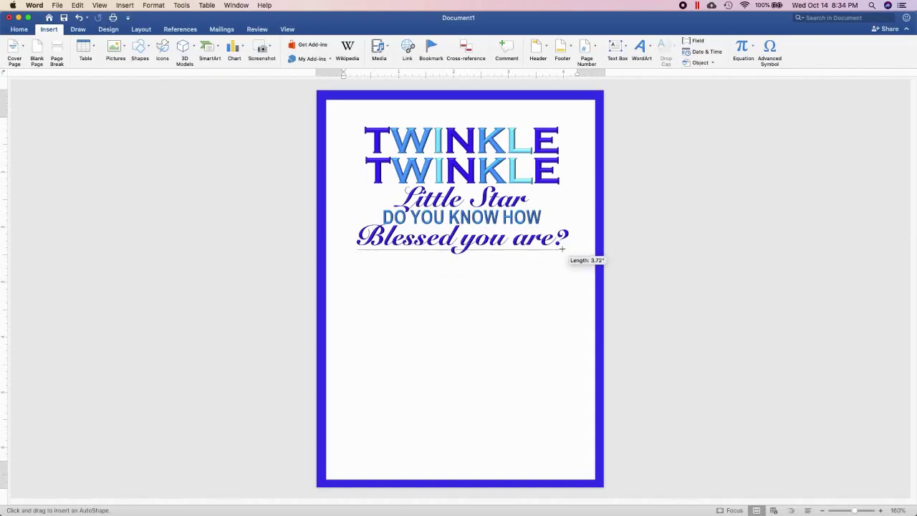
{"action": "left_click_drag", "start_coordinate": [562, 248], "coordinate": [562, 249]}
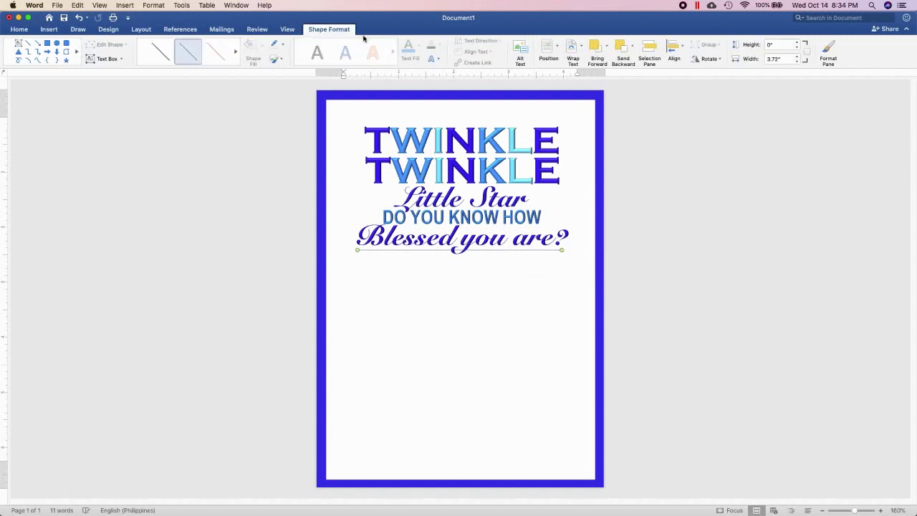
{"action": "left_click", "coordinate": [282, 44]}
{"action": "left_click", "coordinate": [284, 180]}
{"action": "left_click", "coordinate": [283, 44]}
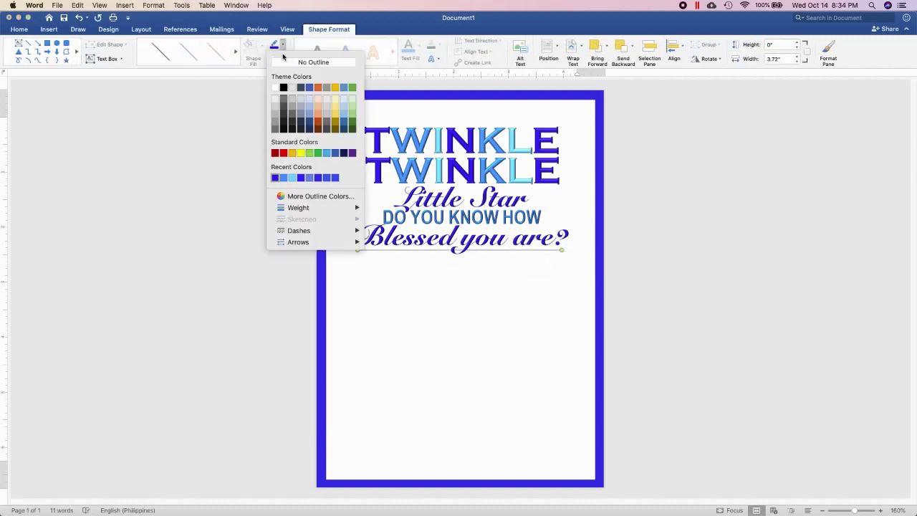
{"action": "left_click", "coordinate": [430, 250]}
{"action": "left_click", "coordinate": [430, 218]}
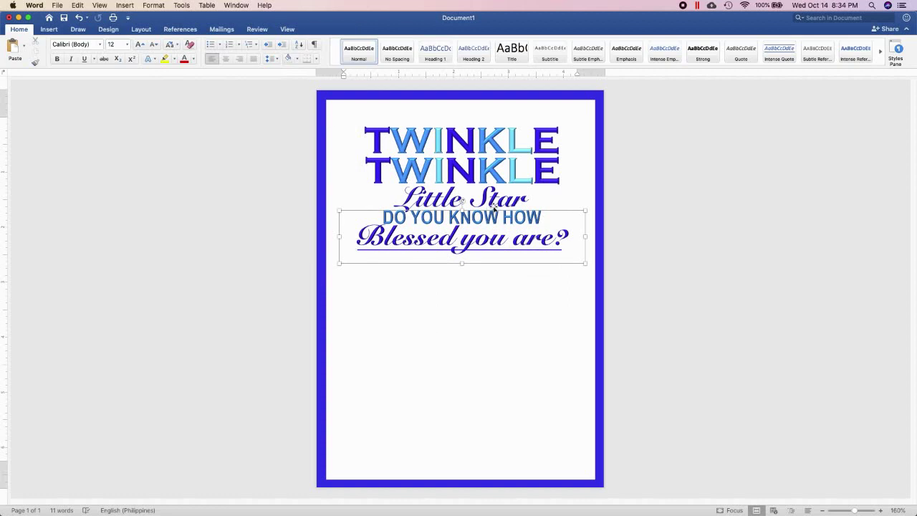
{"action": "left_click", "coordinate": [374, 211]}
- Duplicate the DO YOU KNOW HOW box below the line and retype it as PLEASE JOIN US FOR
{"action": "key", "text": "super+c"}
{"action": "key", "text": "super+v"}
{"action": "left_click_drag", "start_coordinate": [380, 202], "coordinate": [381, 253]}
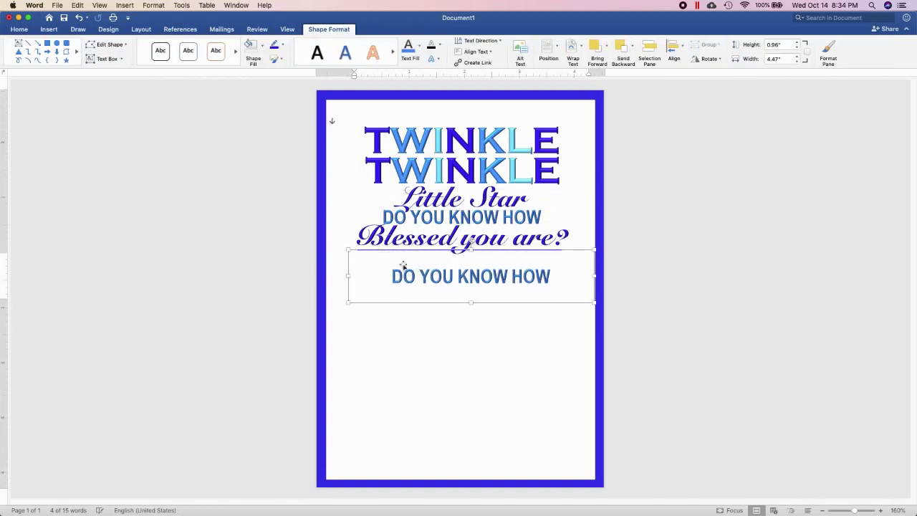
{"action": "left_click", "coordinate": [404, 270]}
{"action": "type", "text": "PLEASE"}
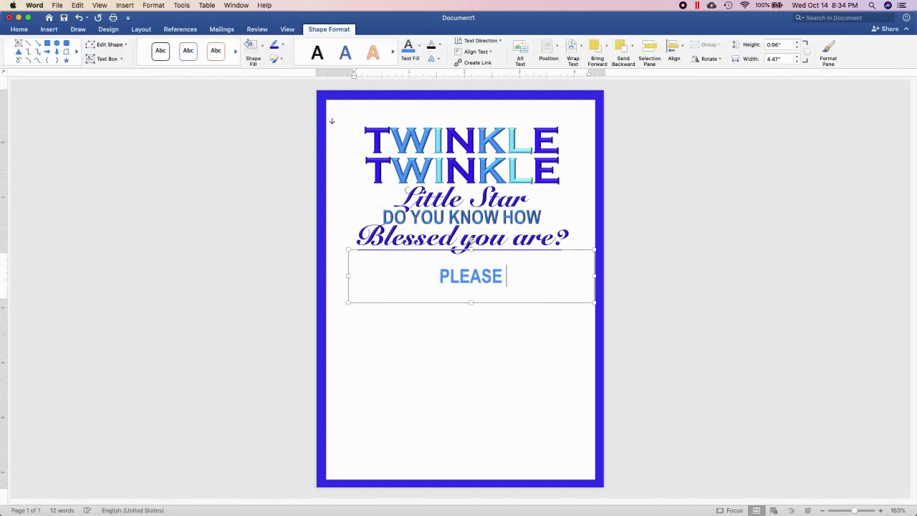
{"action": "type", "text": " FOR"}
- Style PLEASE JOIN US FOR in grey Copperplate Gothic and move it up under the line
{"action": "triple_click", "coordinate": [409, 270]}
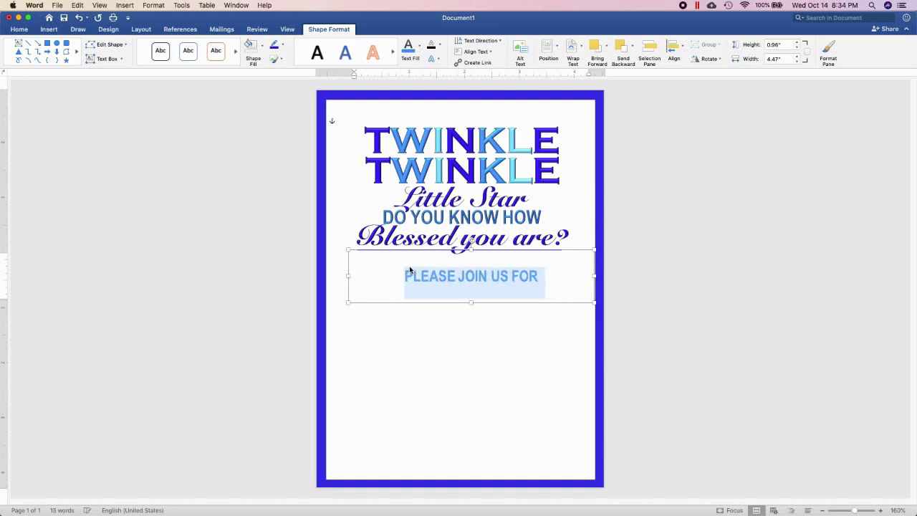
{"action": "left_click", "coordinate": [21, 31]}
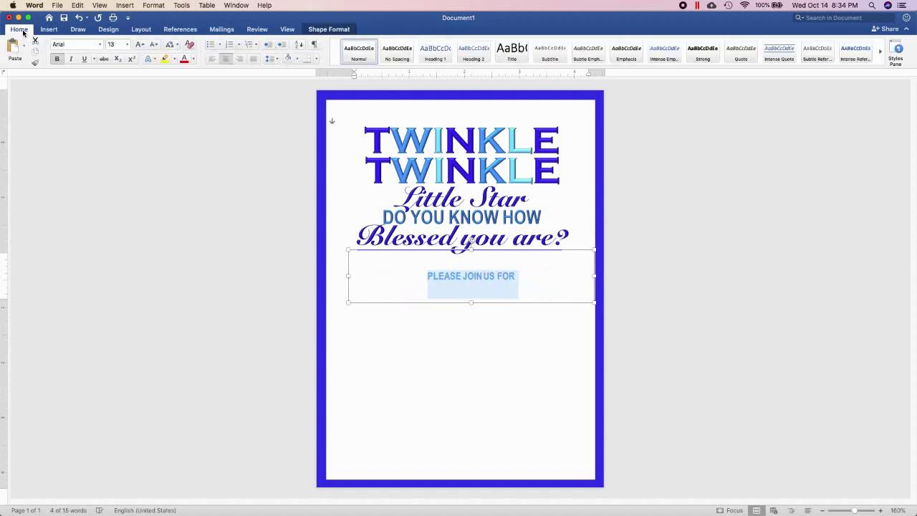
{"action": "left_click", "coordinate": [101, 45]}
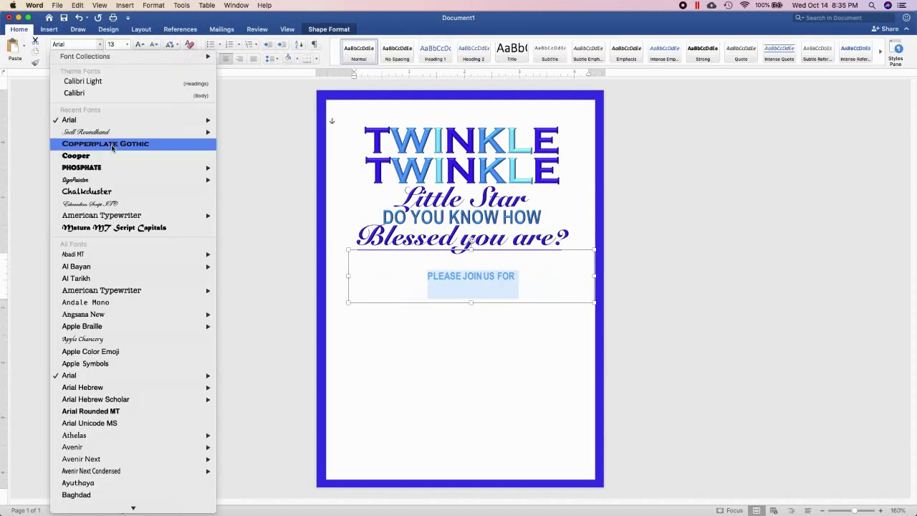
{"action": "scroll", "coordinate": [136, 350], "scroll_direction": "down", "scroll_amount": 3}
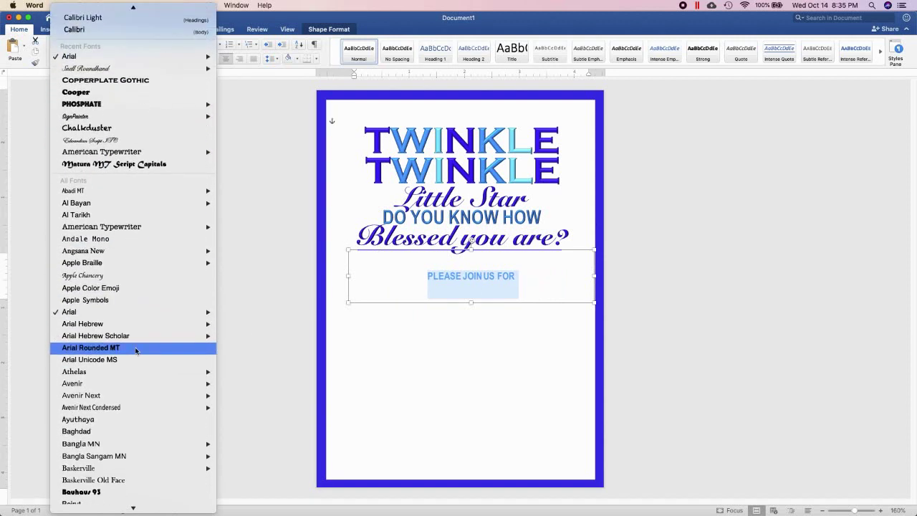
{"action": "scroll", "coordinate": [136, 351], "scroll_direction": "down", "scroll_amount": 1}
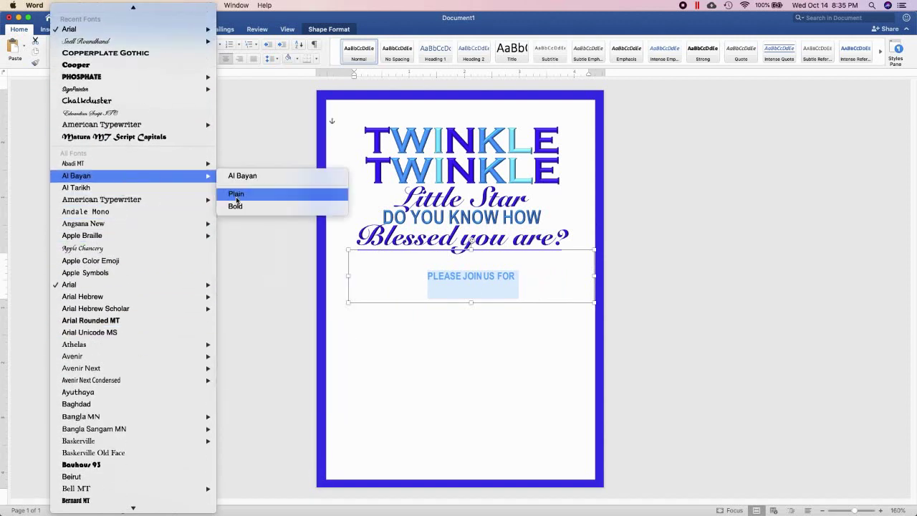
{"action": "left_click", "coordinate": [236, 209]}
{"action": "left_click", "coordinate": [330, 30]}
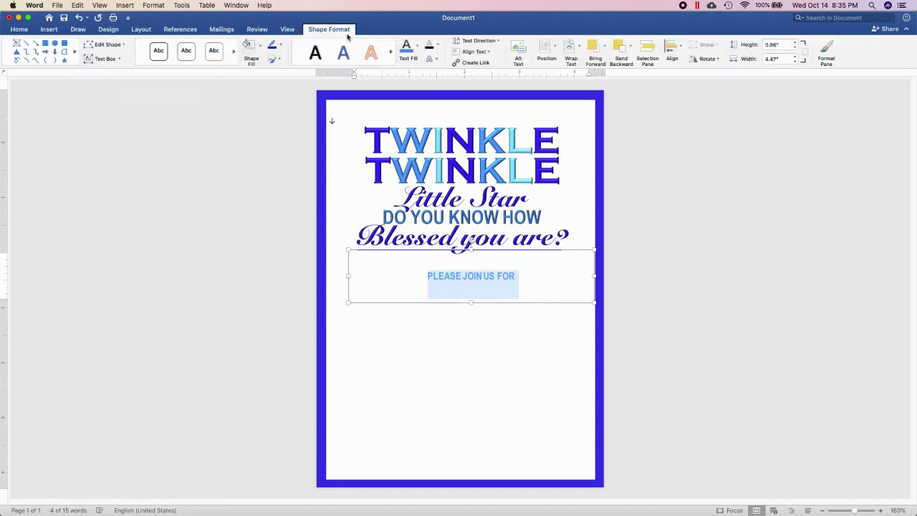
{"action": "left_click", "coordinate": [418, 46]}
{"action": "left_click", "coordinate": [407, 149]}
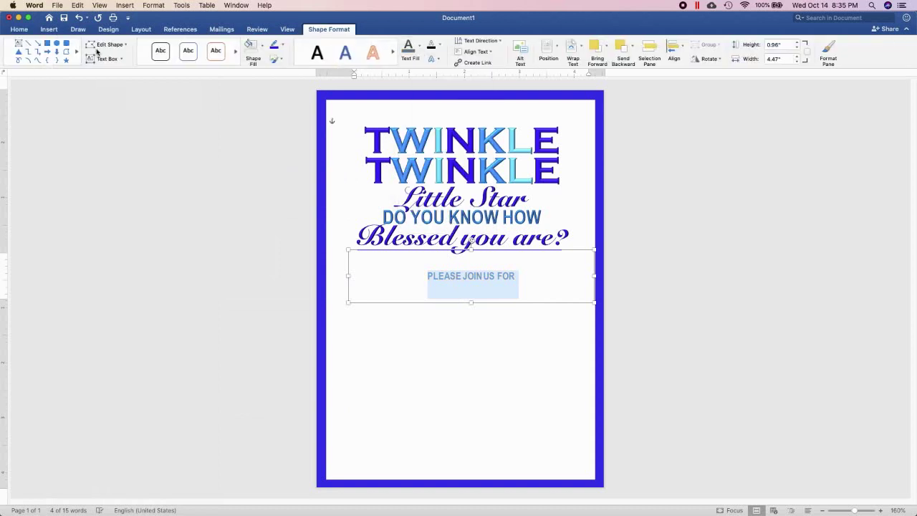
{"action": "left_click", "coordinate": [19, 29]}
{"action": "left_click", "coordinate": [99, 44]}
{"action": "left_click", "coordinate": [64, 155]}
{"action": "left_click_drag", "start_coordinate": [423, 301], "coordinate": [415, 286]}
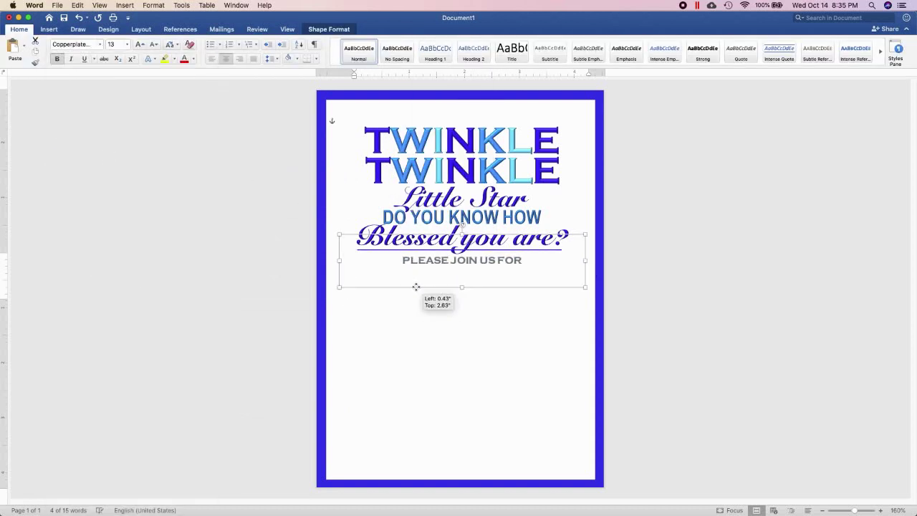
- Place a Little Star copy below PLEASE JOIN US FOR and retype it as the child's name
{"action": "left_click", "coordinate": [414, 185]}
{"action": "mouse_move", "coordinate": [410, 180]}
{"action": "left_mouse_down"}
{"action": "mouse_move", "coordinate": [401, 255]}
{"action": "mouse_move", "coordinate": [441, 281]}
{"action": "mouse_move", "coordinate": [534, 281]}
{"action": "left_mouse_up"}
{"action": "type", "text": "GERIEL"}
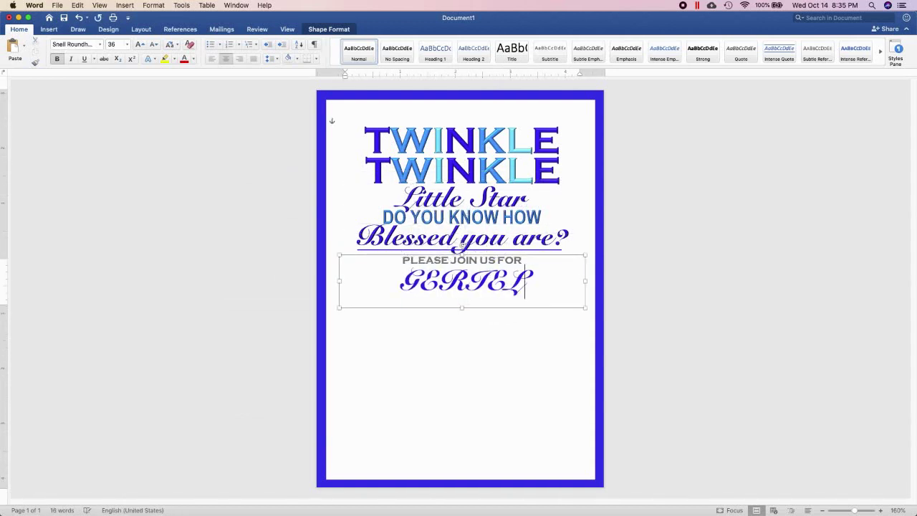
{"action": "key", "text": "BackSpace"}
{"action": "key", "text": "BackSpace"}
{"action": "key", "text": "BackSpace"}
{"action": "key", "text": "BackSpace"}
{"action": "key", "text": "BackSpace"}
{"action": "type", "text": "eriell"}
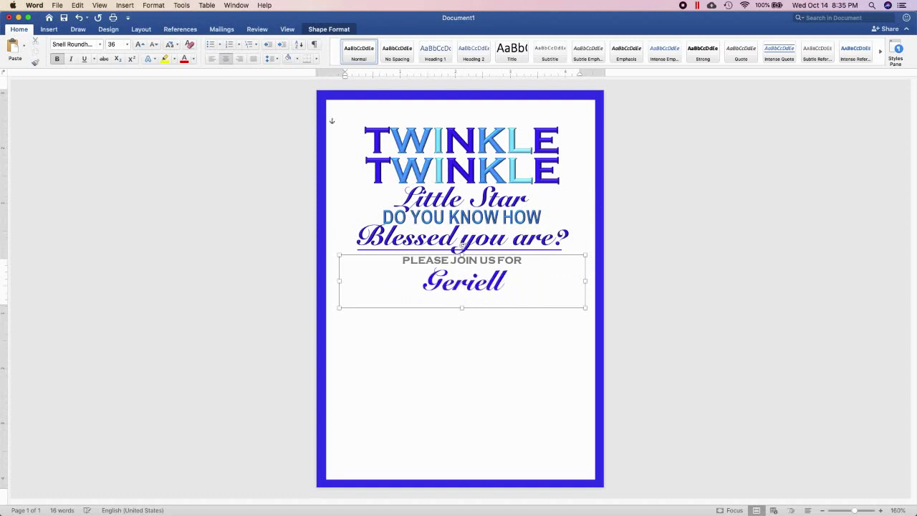
{"action": "type", "text": "e's"}
- Enlarge the name to 54 pt and ignore its spelling warning
{"action": "double_click", "coordinate": [430, 284]}
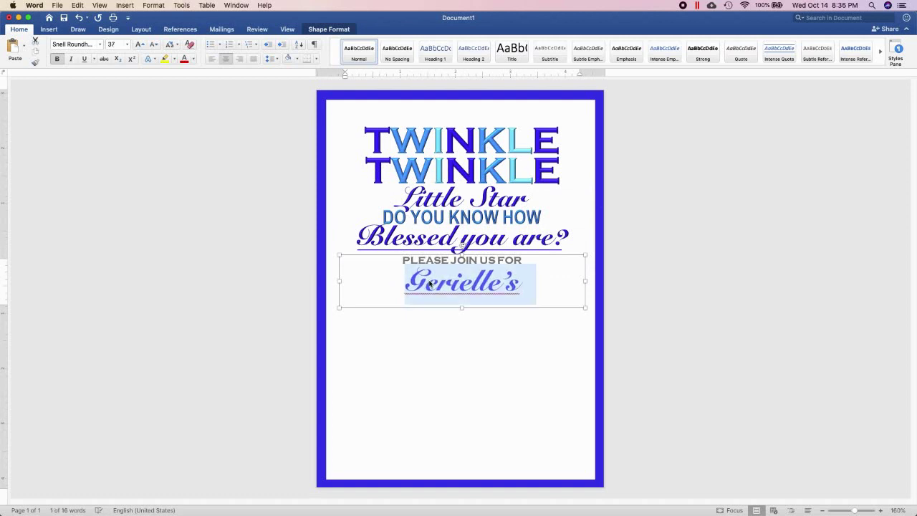
{"action": "key", "text": "super+bracketright"}
{"action": "key", "text": "super+bracketright"}
{"action": "key", "text": "super+bracketright"}
{"action": "key", "text": "super+bracketright"}
{"action": "key", "text": "super+bracketright"}
{"action": "key", "text": "super+bracketright"}
{"action": "key", "text": "super+bracketright"}
{"action": "key", "text": "super+bracketright"}
{"action": "key", "text": "super+bracketright"}
{"action": "key", "text": "super+bracketright"}
{"action": "key", "text": "super+bracketright"}
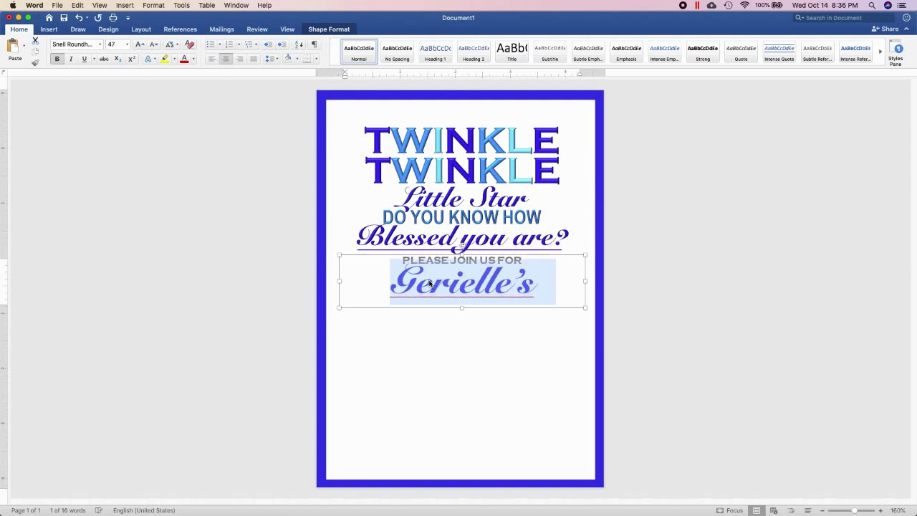
{"action": "key", "text": "super+bracketright"}
{"action": "key", "text": "super+bracketright"}
{"action": "key", "text": "super+bracketright"}
{"action": "key", "text": "super+bracketright"}
{"action": "key", "text": "super+bracketright"}
{"action": "key", "text": "super+bracketright"}
{"action": "left_click", "coordinate": [417, 292]}
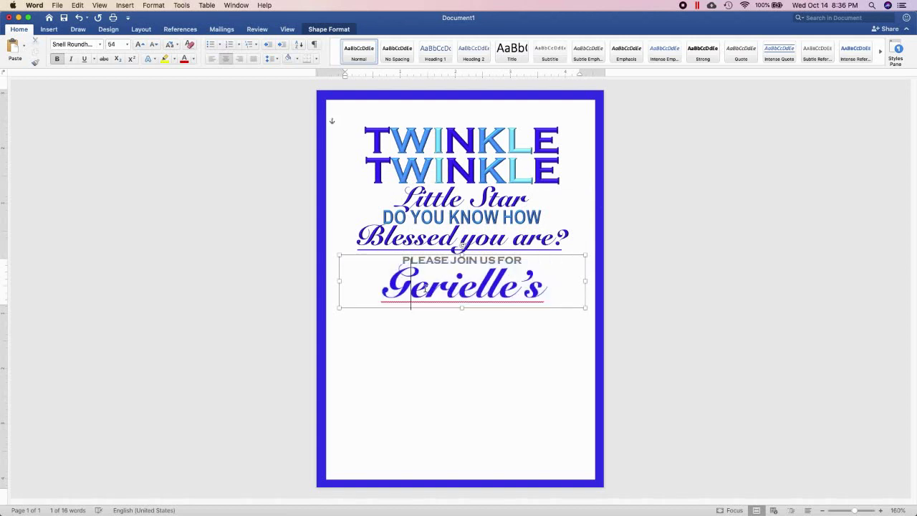
{"action": "right_click", "coordinate": [473, 306]}
{"action": "left_click", "coordinate": [616, 356]}
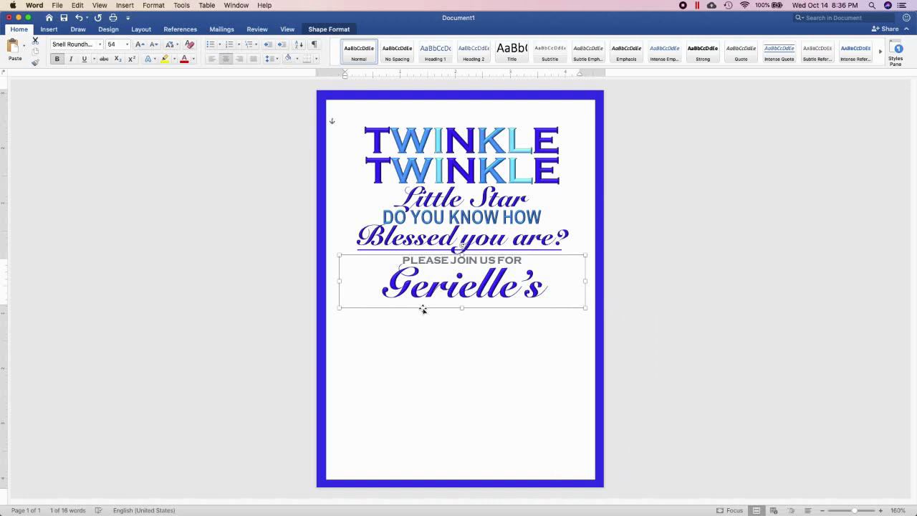
{"action": "left_click", "coordinate": [427, 216]}
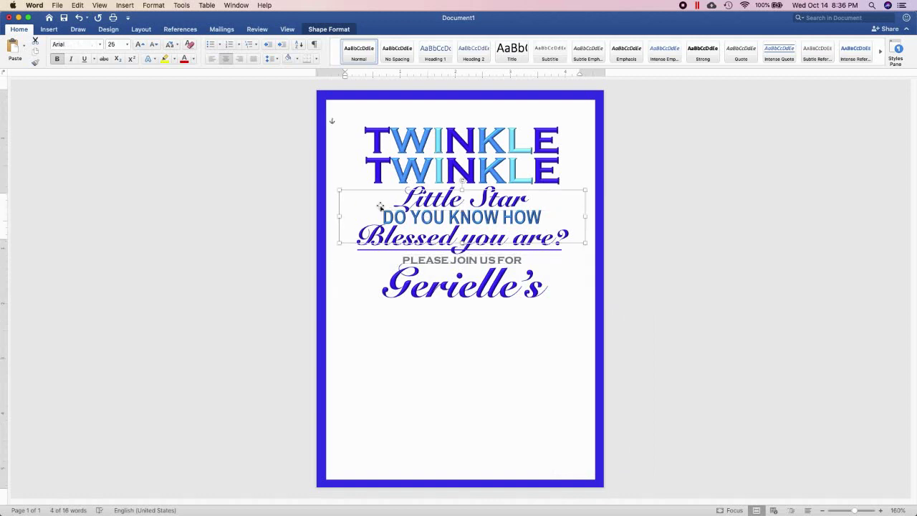
- Duplicate the DO YOU KNOW HOW box under the name, retype it as 'BAPTISM CELEBRATION', and nudge it up
{"action": "mouse_move", "coordinate": [382, 207]}
{"action": "left_mouse_down"}
{"action": "mouse_move", "coordinate": [370, 286]}
{"action": "mouse_move", "coordinate": [542, 314]}
{"action": "left_mouse_up"}
{"action": "type", "text": "baptism"}
{"action": "key", "text": "super+a"}
{"action": "type", "text": "BA"}
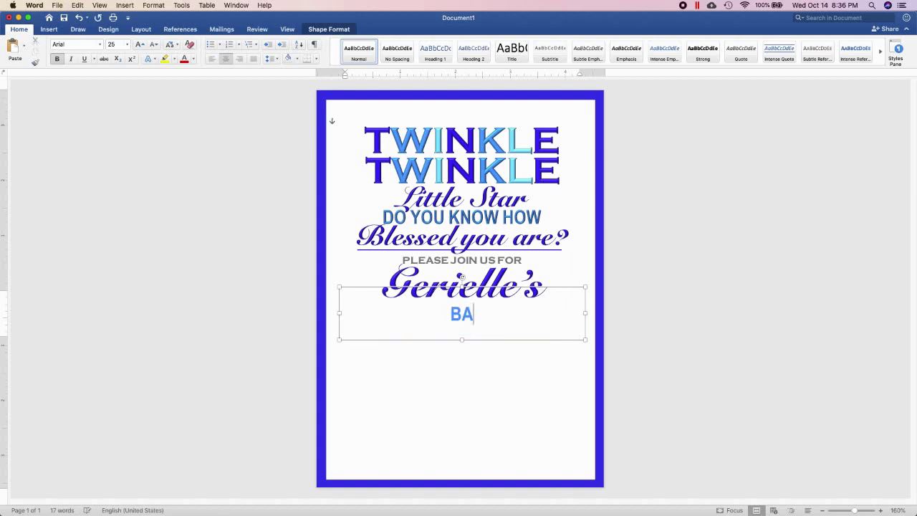
{"action": "type", "text": "PTISM CELEBRATION"}
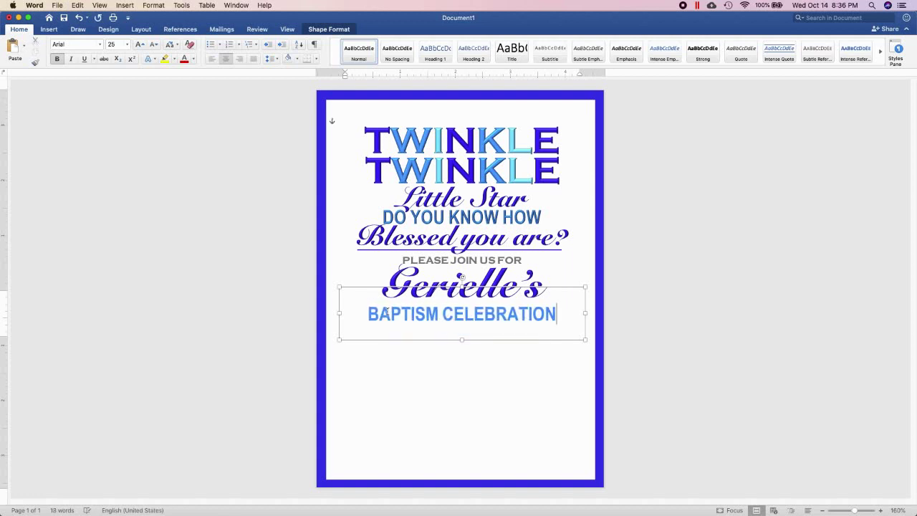
{"action": "left_click_drag", "start_coordinate": [393, 341], "coordinate": [392, 336]}
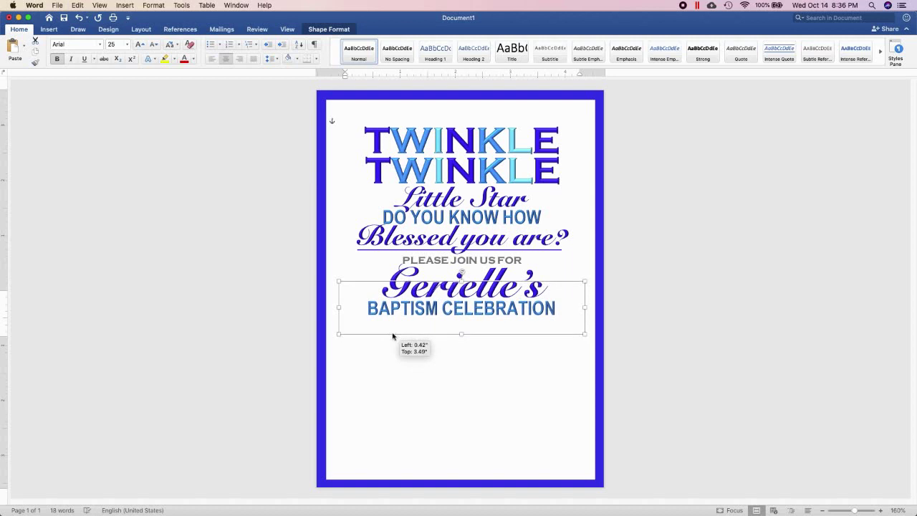
{"action": "left_click", "coordinate": [179, 182]}
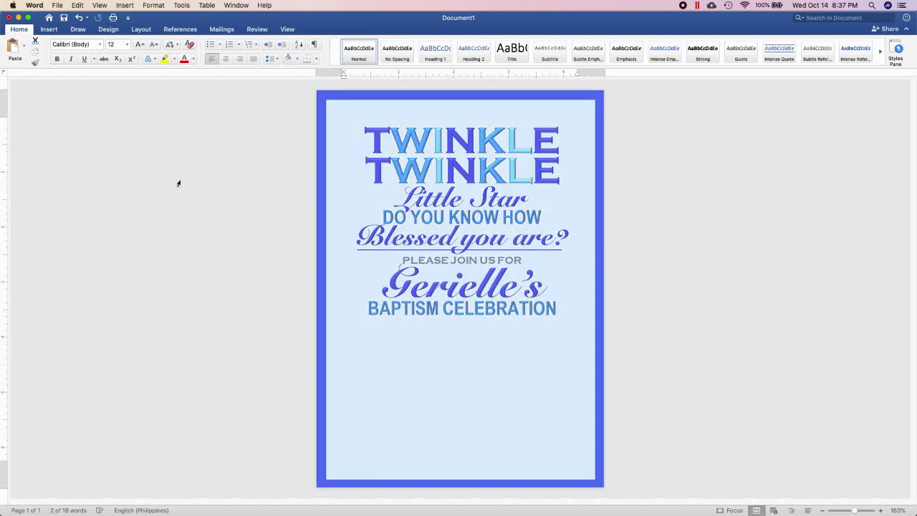
- Draw a small 5-point star below BAPTISM CELEBRATION
{"action": "left_click", "coordinate": [49, 29]}
{"action": "left_click", "coordinate": [147, 49]}
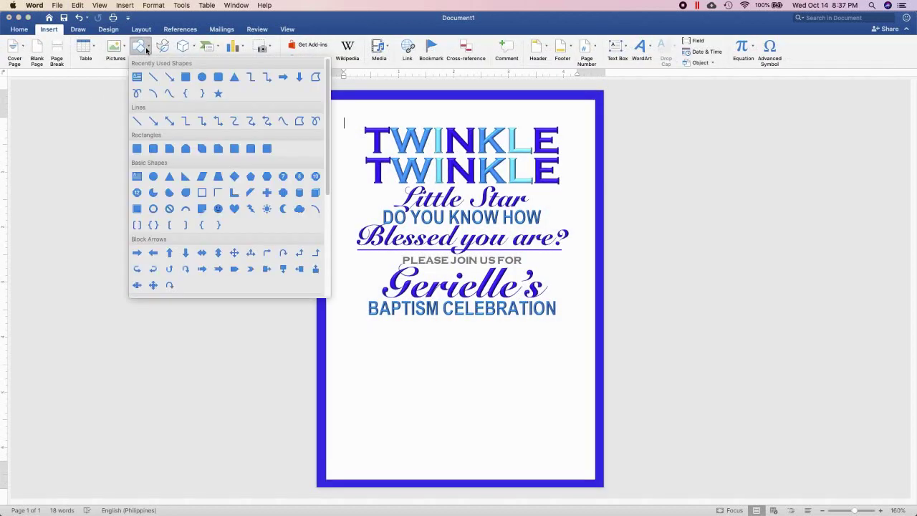
{"action": "scroll", "coordinate": [266, 265], "scroll_direction": "down", "scroll_amount": 3}
{"action": "scroll", "coordinate": [267, 262], "scroll_direction": "down", "scroll_amount": 3}
{"action": "left_click", "coordinate": [186, 228]}
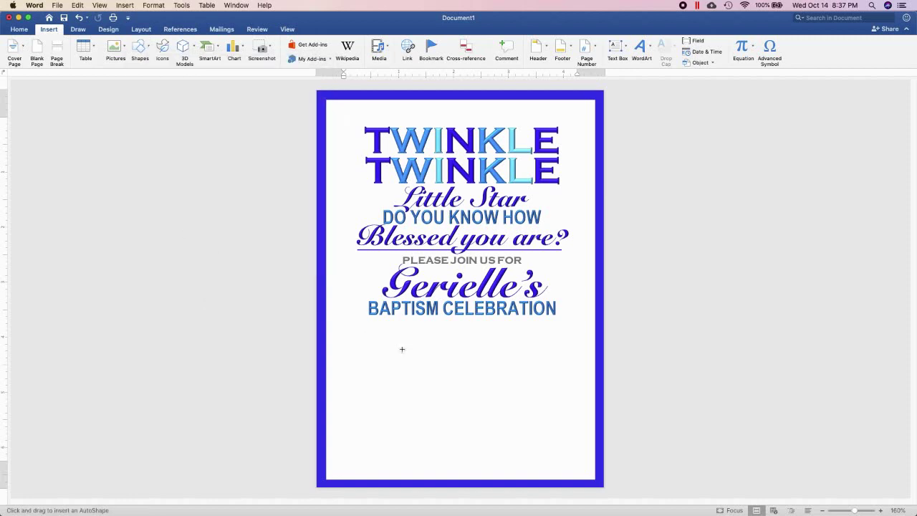
{"action": "left_click_drag", "start_coordinate": [375, 348], "coordinate": [385, 355]}
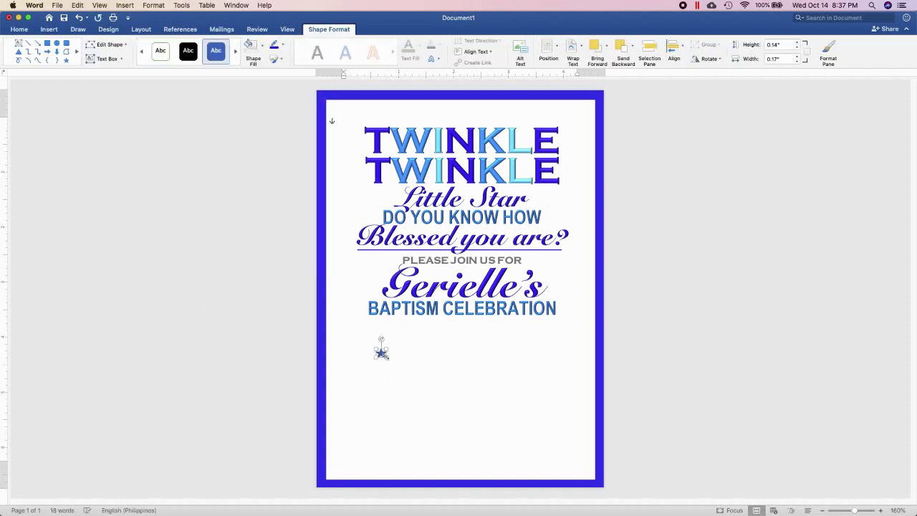
- Remove the star's fill, keeping its blue outline
{"action": "left_click", "coordinate": [262, 45]}
{"action": "left_click", "coordinate": [282, 45]}
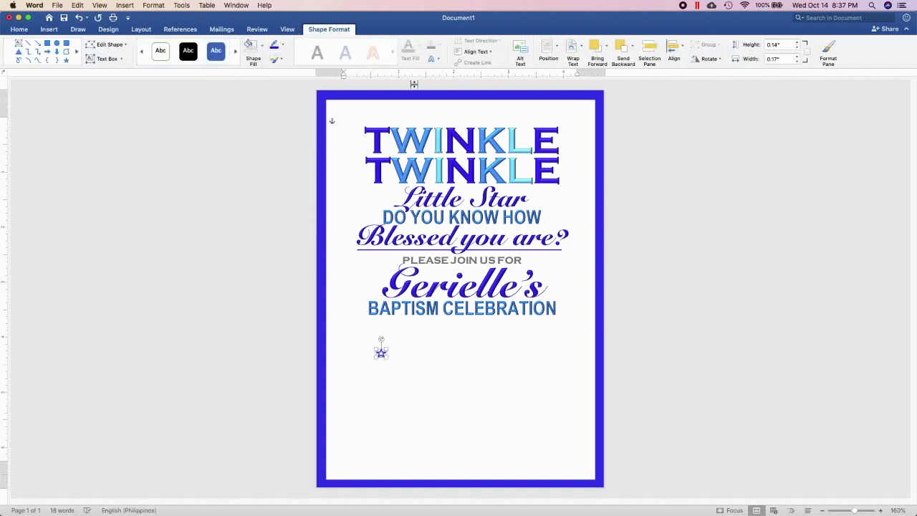
{"action": "left_click", "coordinate": [439, 58]}
{"action": "left_click", "coordinate": [283, 46]}
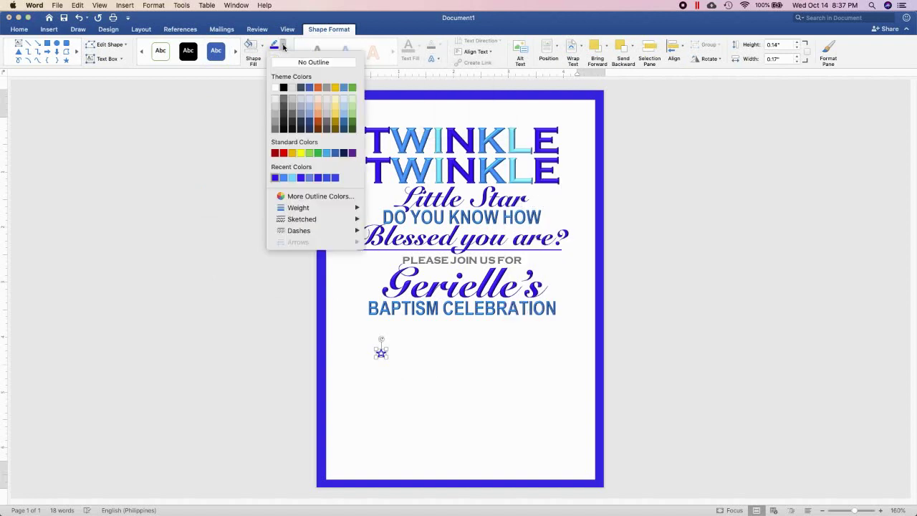
{"action": "left_click", "coordinate": [283, 46]}
{"action": "left_click", "coordinate": [262, 45]}
{"action": "left_click", "coordinate": [383, 342]}
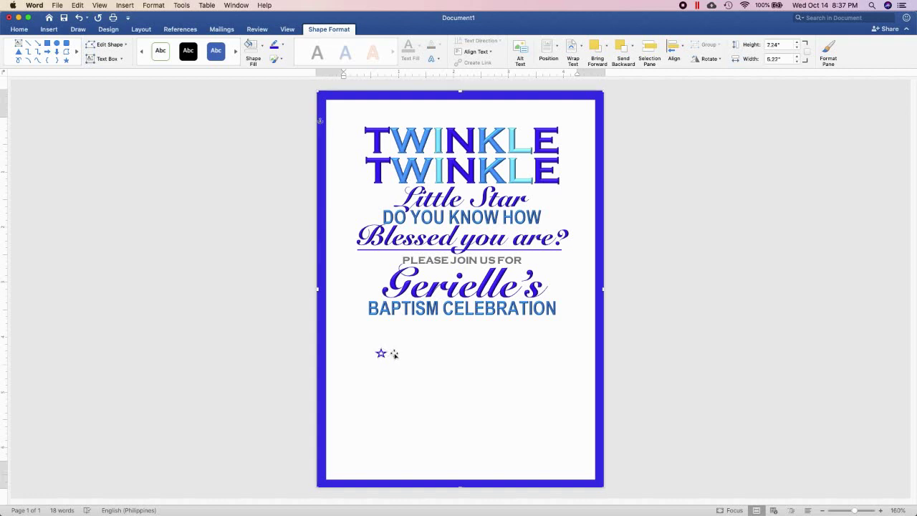
- Paste copies of the small outlined star and line them up in a row under BAPTISM CELEBRATION
{"action": "mouse_move", "coordinate": [379, 351]}
{"action": "left_mouse_down"}
{"action": "mouse_move", "coordinate": [363, 324]}
{"action": "mouse_move", "coordinate": [412, 324]}
{"action": "left_mouse_up"}
{"action": "key", "text": "super+v"}
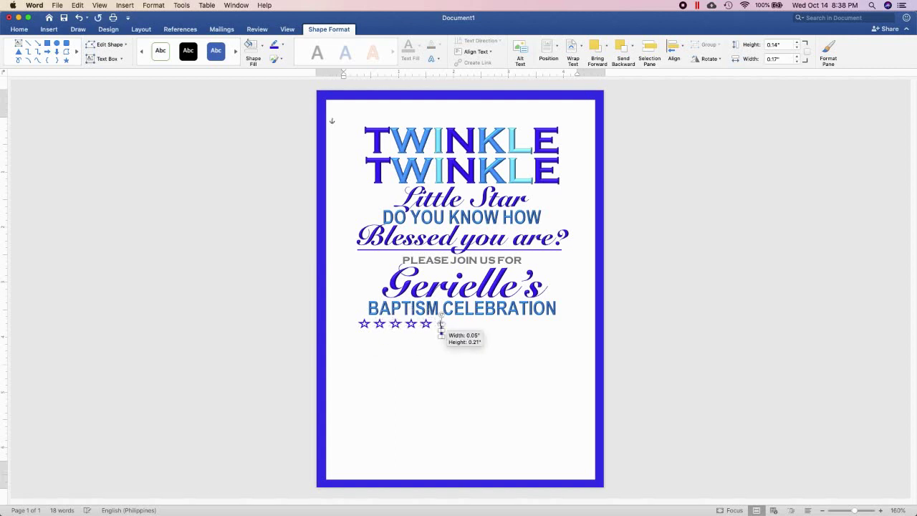
{"action": "left_click_drag", "start_coordinate": [421, 332], "coordinate": [442, 325]}
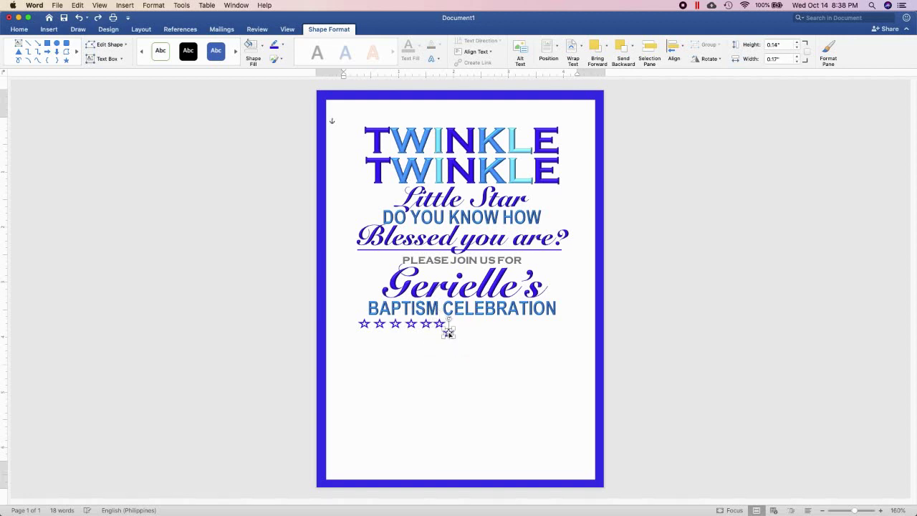
{"action": "left_click_drag", "start_coordinate": [448, 332], "coordinate": [469, 325]}
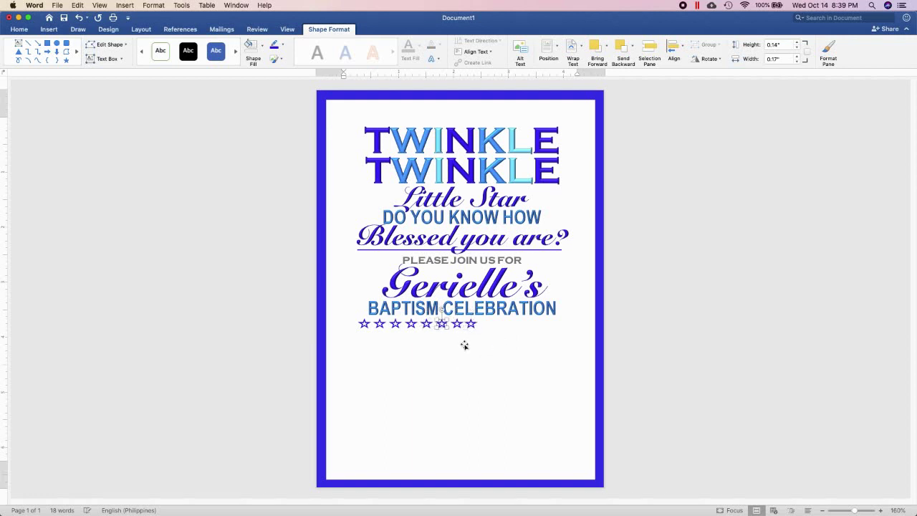
{"action": "key", "text": "Tab"}
{"action": "mouse_move", "coordinate": [471, 324]}
{"action": "left_mouse_down"}
{"action": "mouse_move", "coordinate": [511, 334]}
{"action": "mouse_move", "coordinate": [515, 324]}
{"action": "left_mouse_up"}
{"action": "key", "text": "cmd+v"}
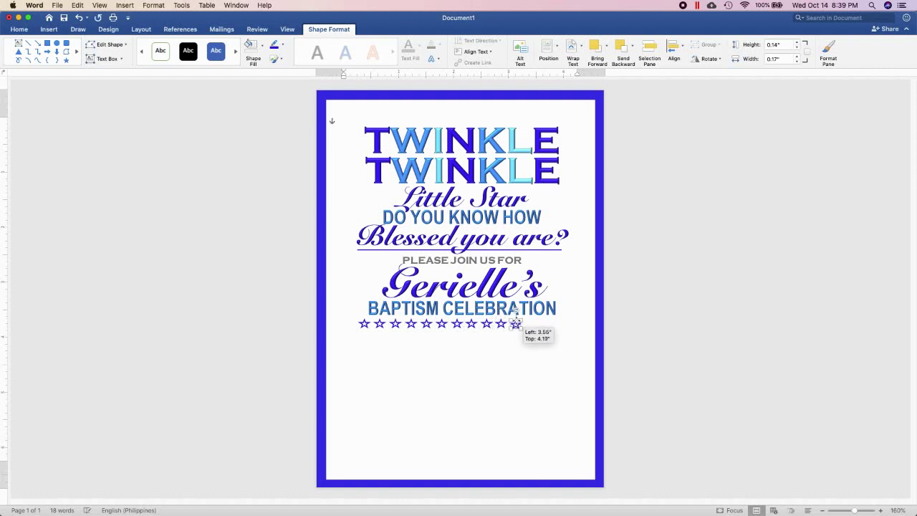
{"action": "left_click", "coordinate": [526, 322]}
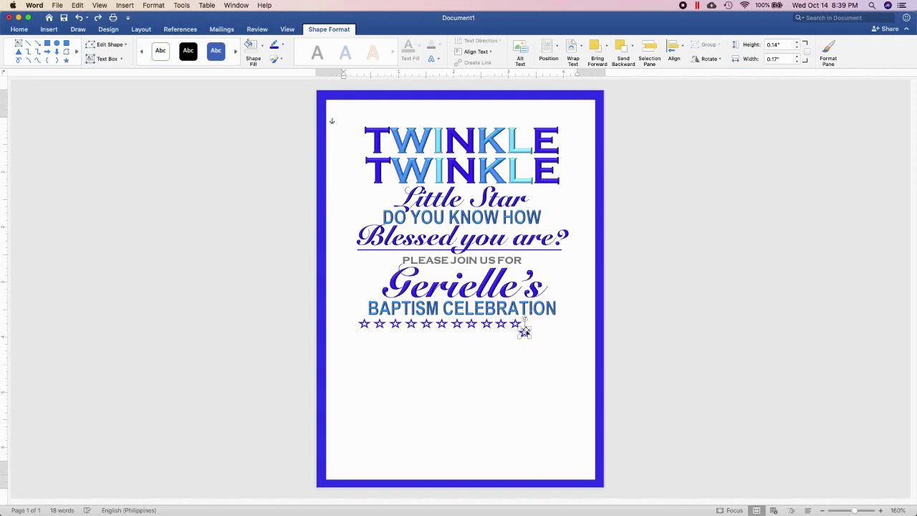
{"action": "mouse_move", "coordinate": [524, 331]}
{"action": "left_mouse_down"}
{"action": "mouse_move", "coordinate": [546, 313]}
{"action": "mouse_move", "coordinate": [558, 323]}
{"action": "left_mouse_up"}
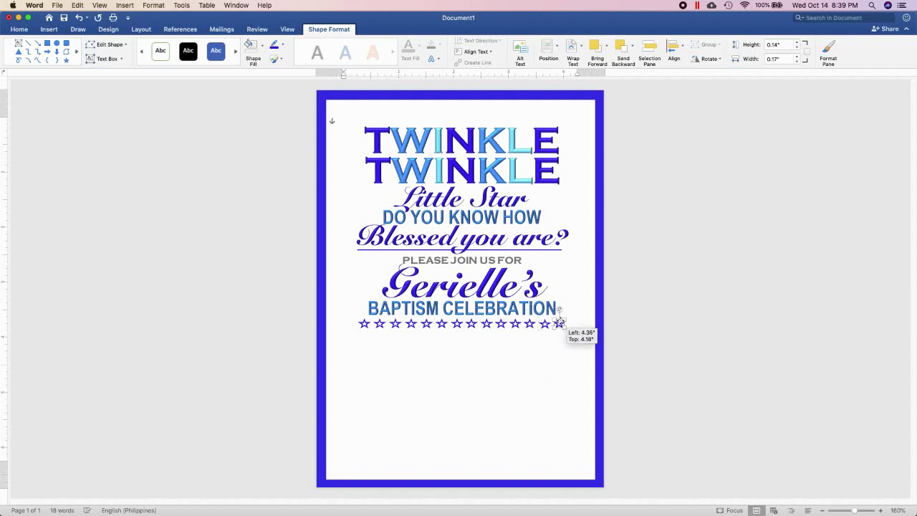
{"action": "left_click", "coordinate": [635, 373]}
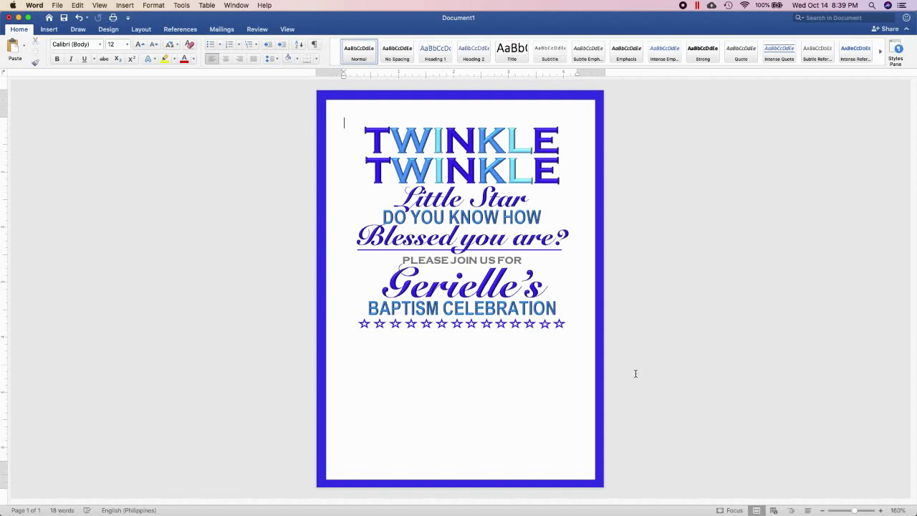
{"action": "left_click", "coordinate": [398, 293]}
- Copy the heading box below the stars, retype it as DECEMBER / 28TH / 2020, and narrow it to 2.4 inches
{"action": "left_click_drag", "start_coordinate": [387, 281], "coordinate": [385, 344]}
{"action": "triple_click", "coordinate": [370, 369]}
{"action": "type", "text": "dece"}
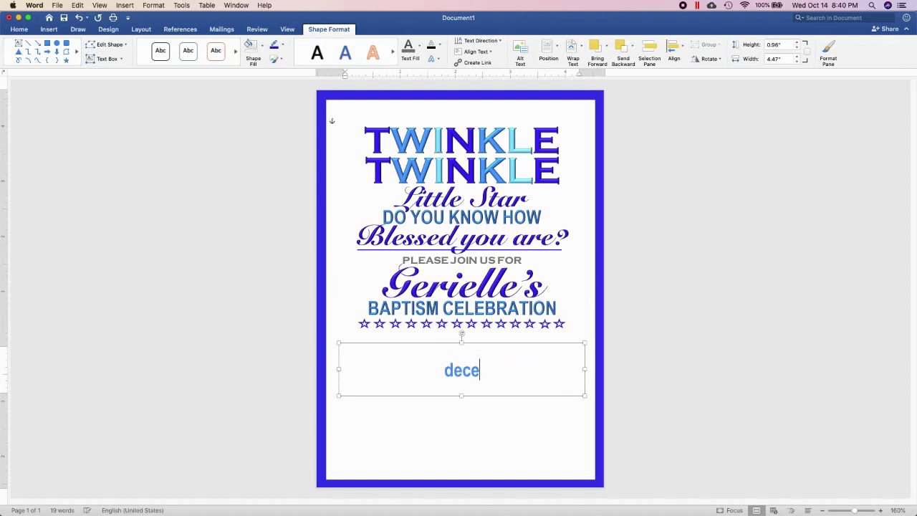
{"action": "type", "text": "DECEMBER"}
{"action": "key", "text": "Return"}
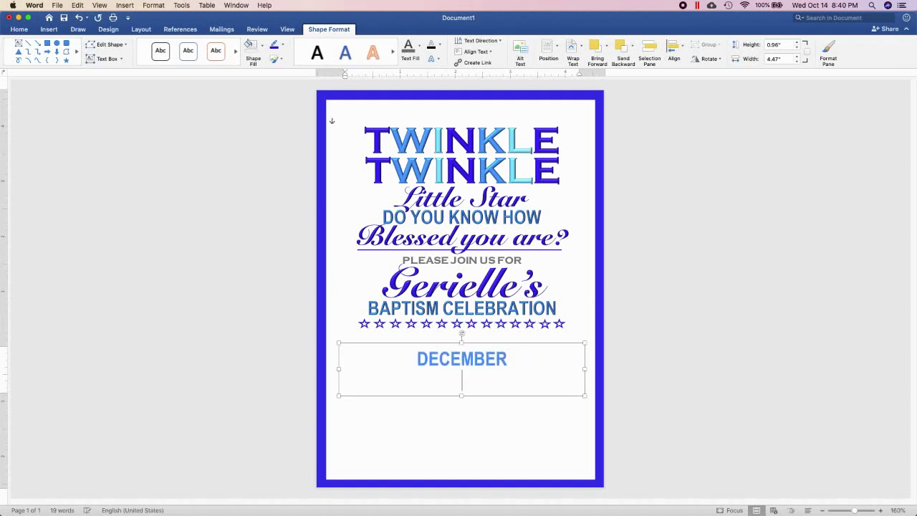
{"action": "type", "text": "28TH"}
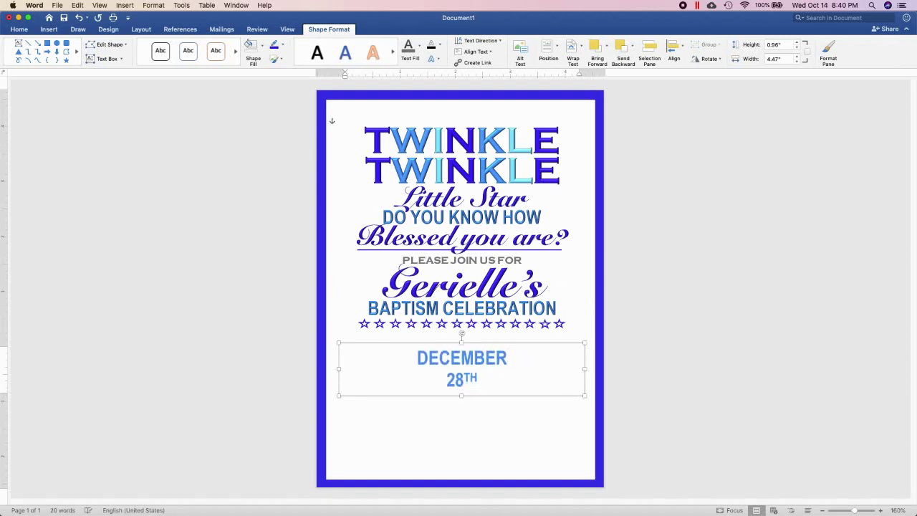
{"action": "key", "text": "Return"}
{"action": "type", "text": "2020"}
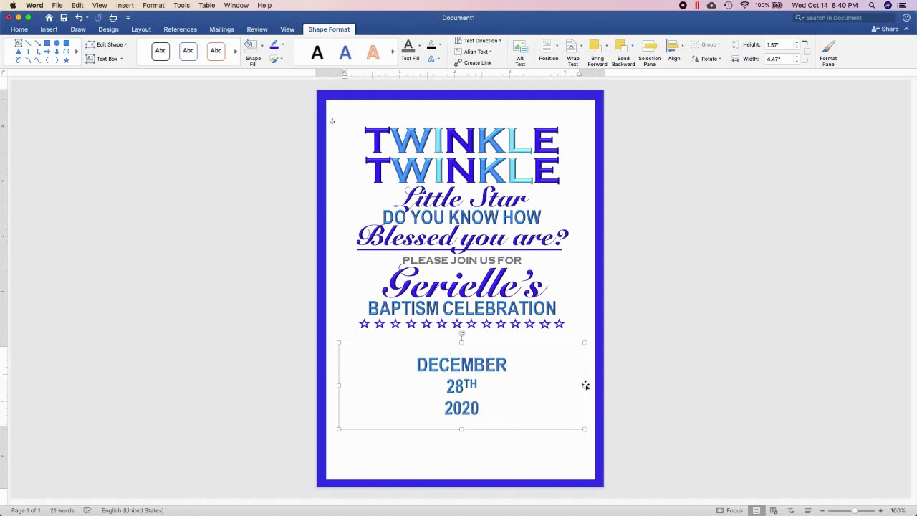
{"action": "left_click_drag", "start_coordinate": [585, 385], "coordinate": [471, 389]}
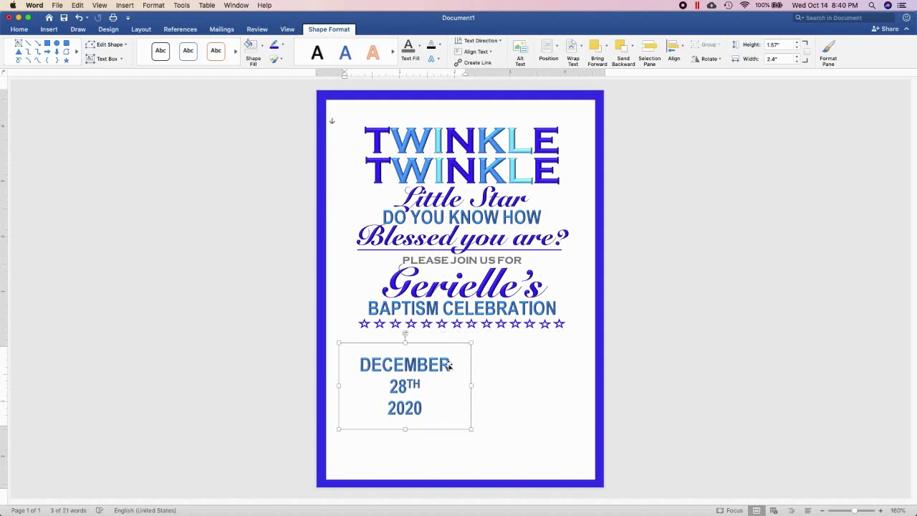
- Give the word DECEMBER a glow text effect
{"action": "double_click", "coordinate": [450, 366]}
{"action": "left_click", "coordinate": [431, 59]}
{"action": "left_click", "coordinate": [528, 131]}
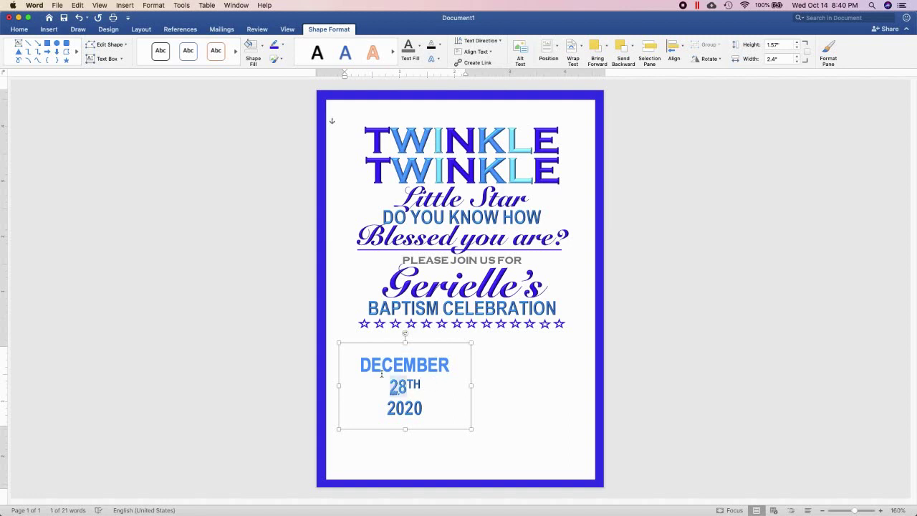
- Set 28TH in the Copperplate Gothic font
{"action": "left_click_drag", "start_coordinate": [423, 384], "coordinate": [385, 383]}
{"action": "left_click", "coordinate": [29, 31]}
{"action": "left_click", "coordinate": [101, 45]}
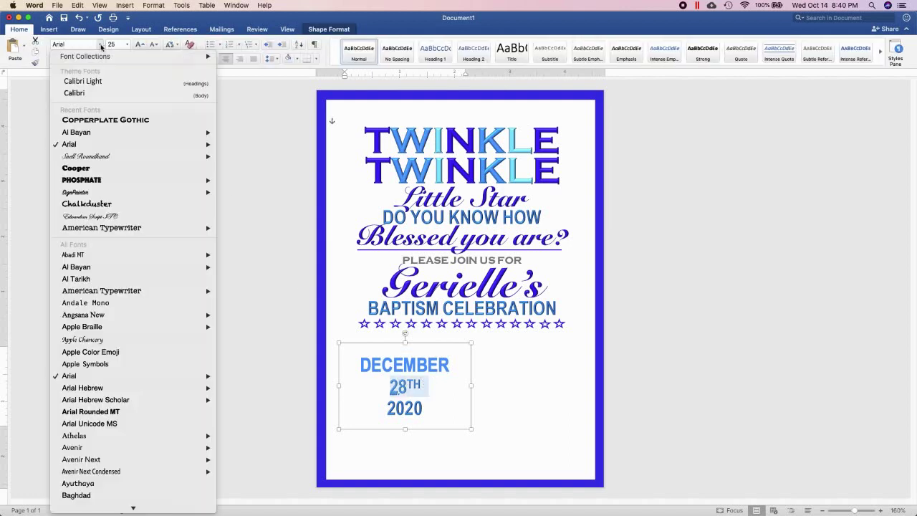
{"action": "left_click", "coordinate": [112, 120]}
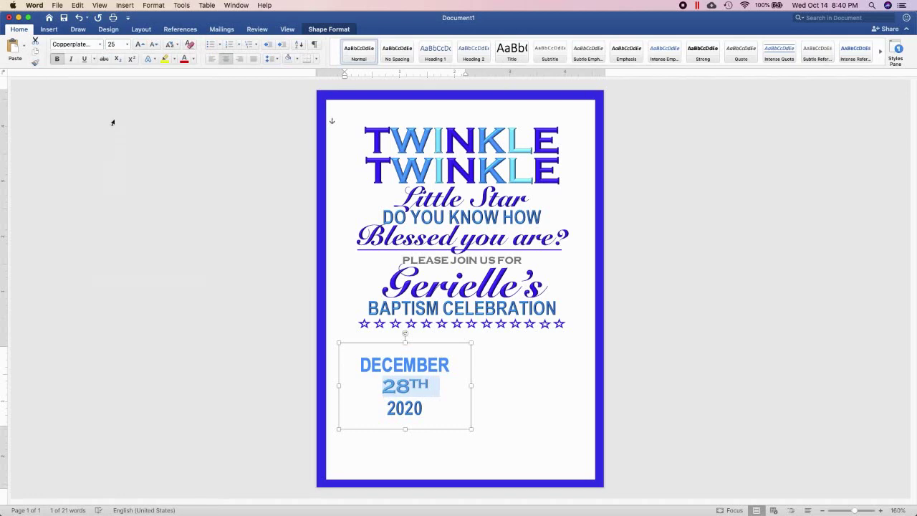
{"action": "left_click", "coordinate": [398, 384]}
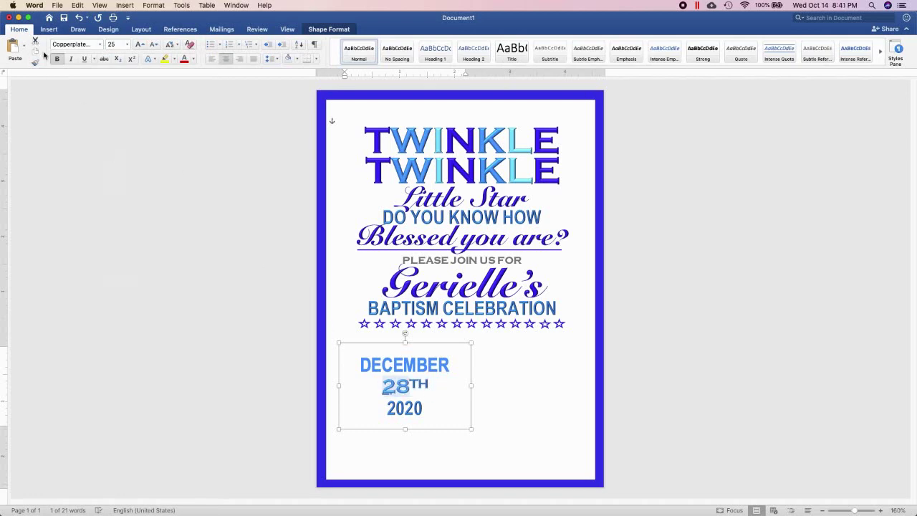
- Try Snell Roundhand, SignPainter and Edwardian Script on the 28, then return to Copperplate Gothic
{"action": "left_click", "coordinate": [101, 44]}
{"action": "left_click", "coordinate": [238, 202]}
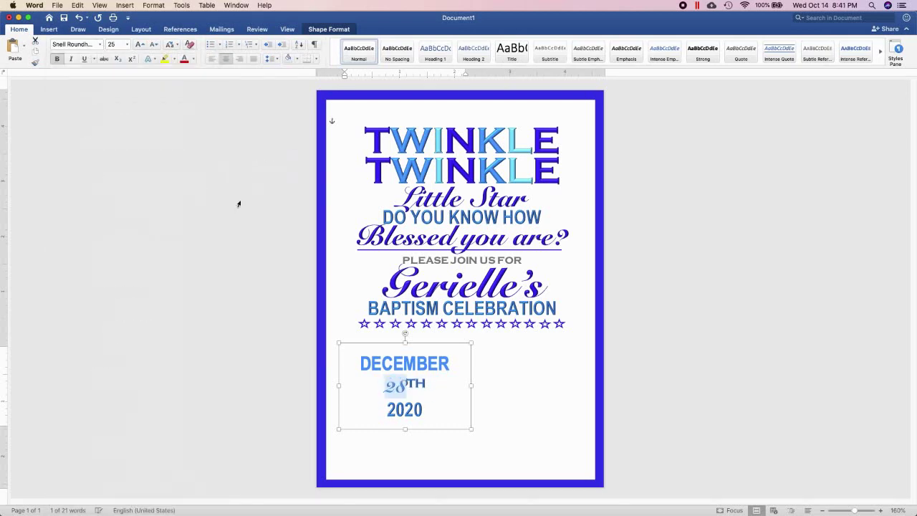
{"action": "left_click", "coordinate": [101, 44]}
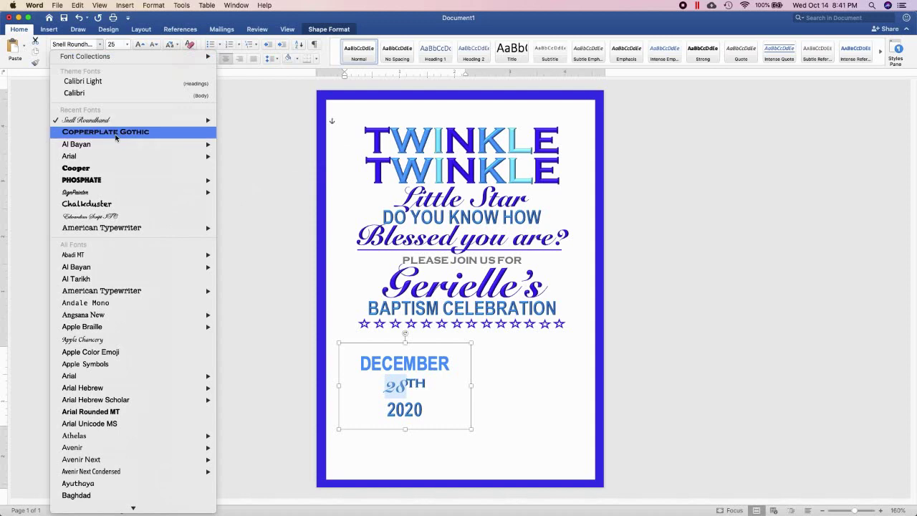
{"action": "left_click", "coordinate": [239, 223]}
{"action": "left_click", "coordinate": [99, 44]}
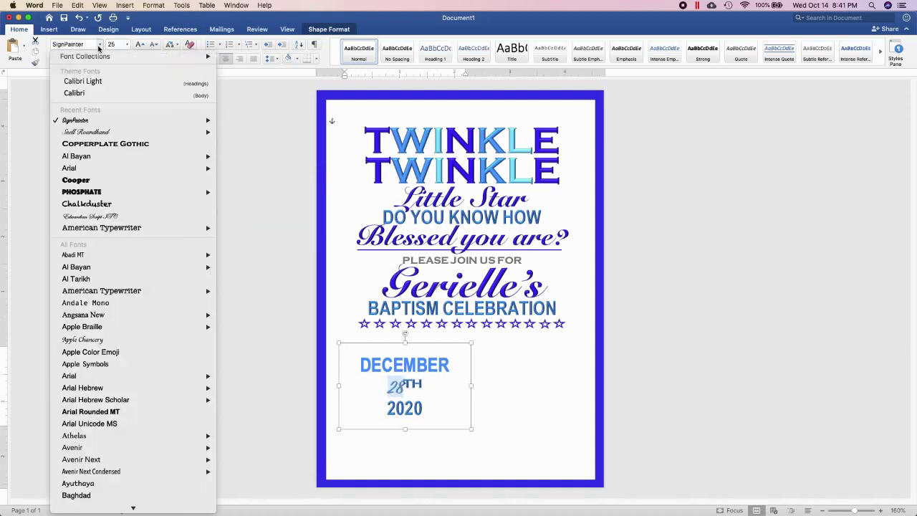
{"action": "left_click", "coordinate": [118, 216]}
{"action": "left_click", "coordinate": [100, 45]}
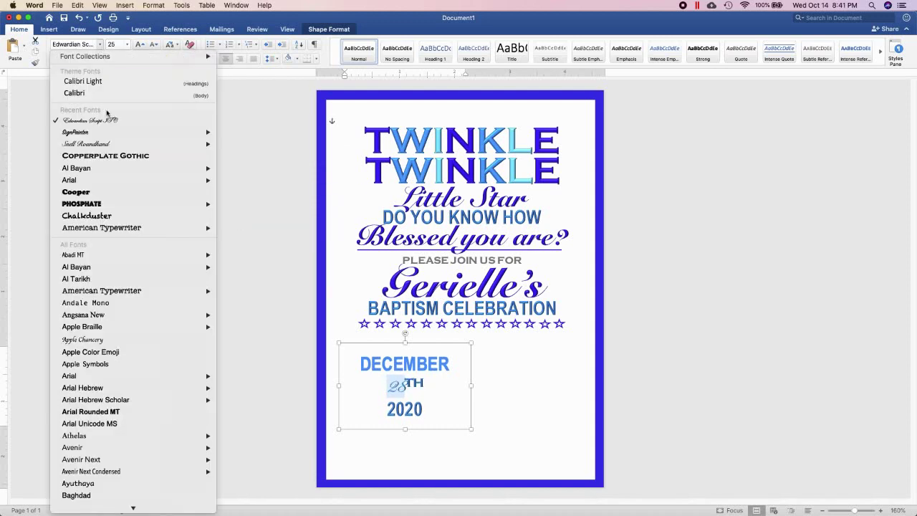
{"action": "left_click", "coordinate": [116, 166]}
- Give the 28 a blue text outline and a light-blue fill from Recent Colors
{"action": "left_click", "coordinate": [341, 29]}
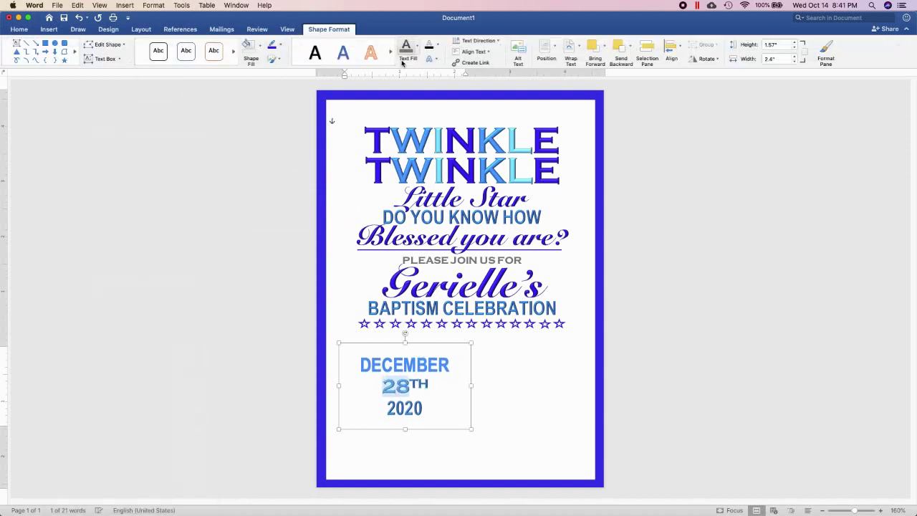
{"action": "left_click", "coordinate": [438, 45]}
{"action": "left_click", "coordinate": [456, 72]}
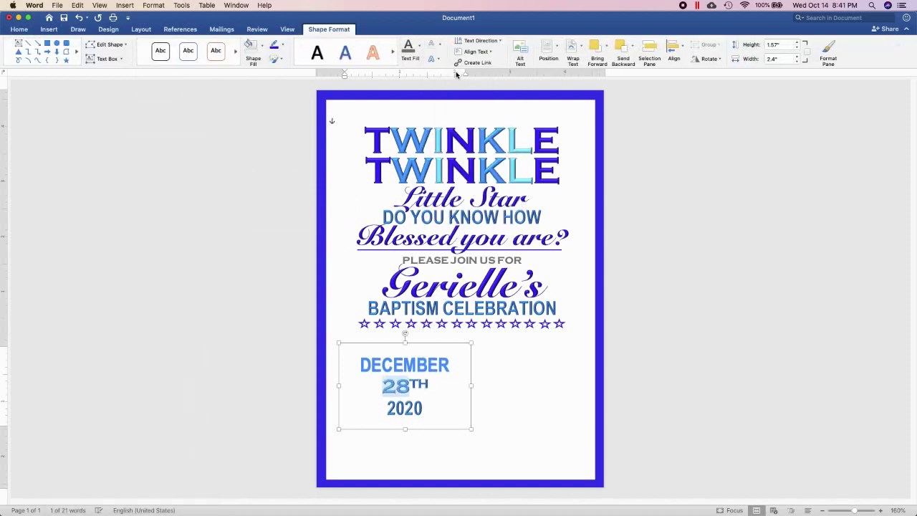
{"action": "left_click", "coordinate": [420, 49]}
{"action": "left_click", "coordinate": [408, 195]}
{"action": "left_click", "coordinate": [420, 45]}
{"action": "left_click", "coordinate": [417, 195]}
{"action": "left_click", "coordinate": [420, 49]}
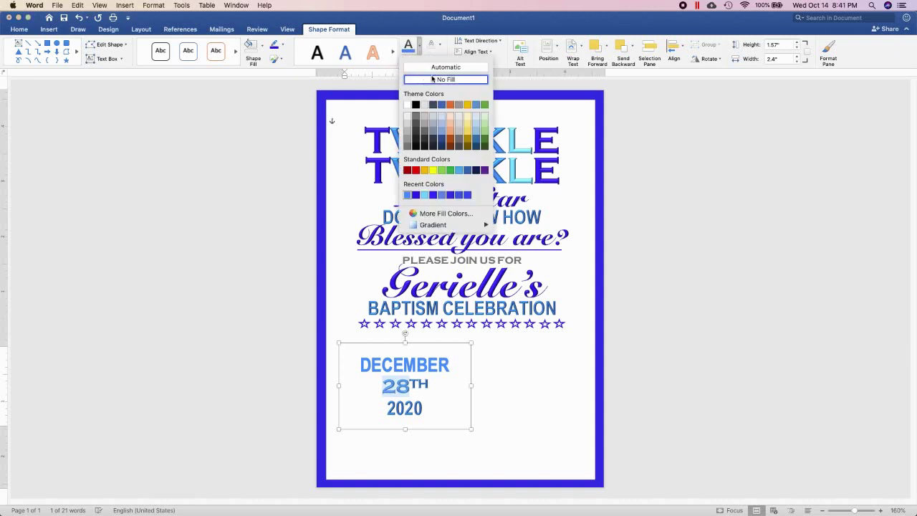
{"action": "left_click", "coordinate": [404, 100]}
- Settle on a darker blue outline for the 28 and enlarge it two sizes
{"action": "left_click", "coordinate": [438, 44]}
{"action": "left_click", "coordinate": [432, 189]}
{"action": "left_click", "coordinate": [438, 44]}
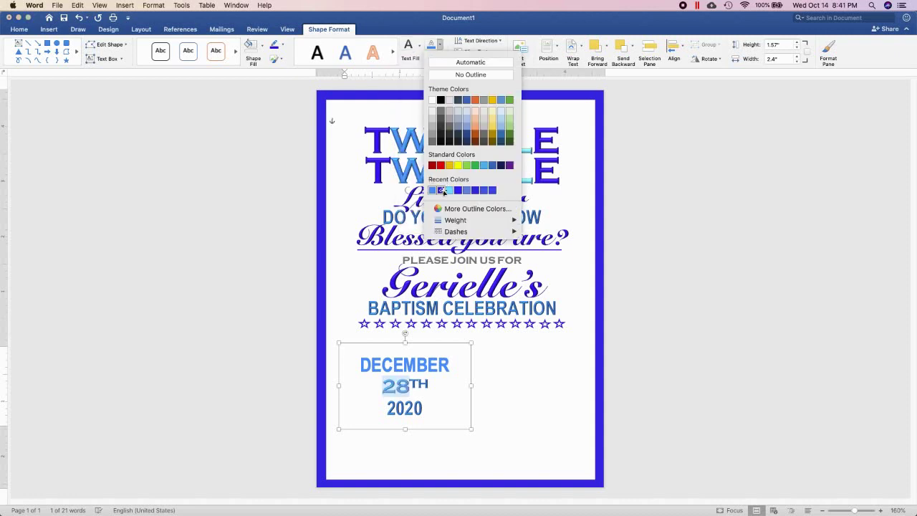
{"action": "left_click", "coordinate": [439, 190]}
{"action": "left_click", "coordinate": [438, 45]}
{"action": "left_click", "coordinate": [432, 190]}
{"action": "left_click", "coordinate": [439, 45]}
{"action": "left_click", "coordinate": [432, 190]}
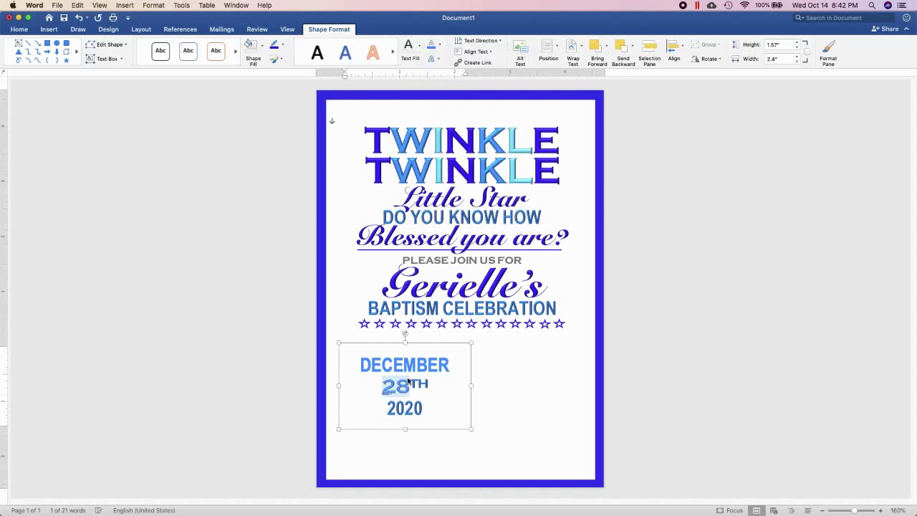
{"action": "key", "text": "super+bracketright"}
{"action": "key", "text": "super+bracketright"}
{"action": "key", "text": "super+bracketright"}
{"action": "key", "text": "super+bracketright"}
{"action": "key", "text": "super+bracketright"}
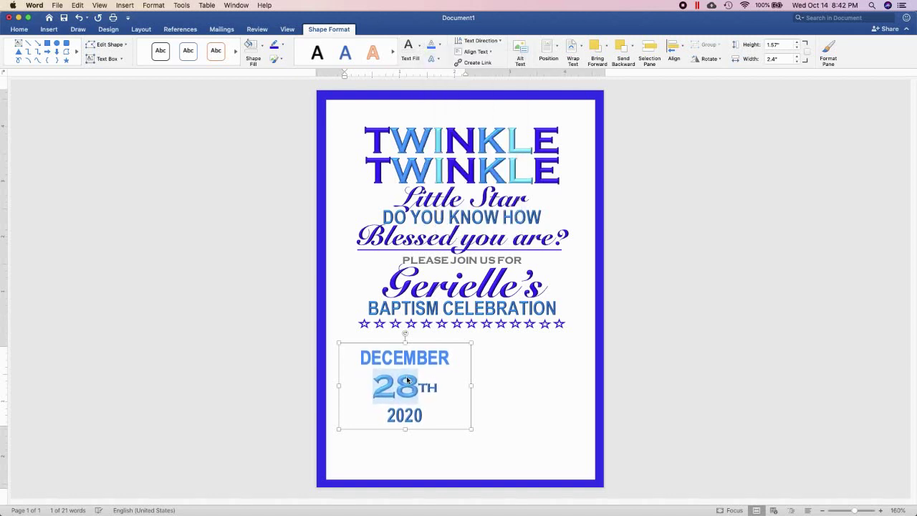
{"action": "key", "text": "super+bracketright"}
- Try Snell Roundhand, Apple Chancery, Brush Script and another decorative font on the 28
{"action": "left_click", "coordinate": [19, 29]}
{"action": "left_click", "coordinate": [101, 44]}
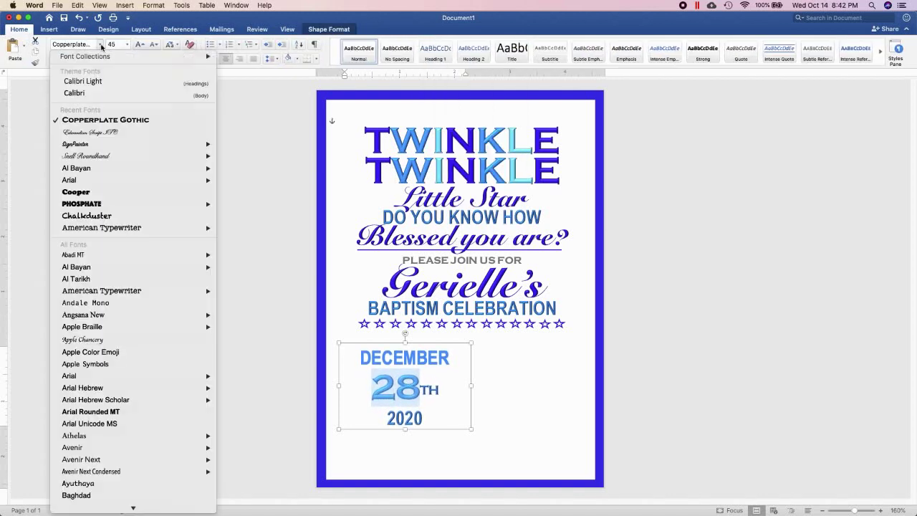
{"action": "left_click", "coordinate": [241, 199]}
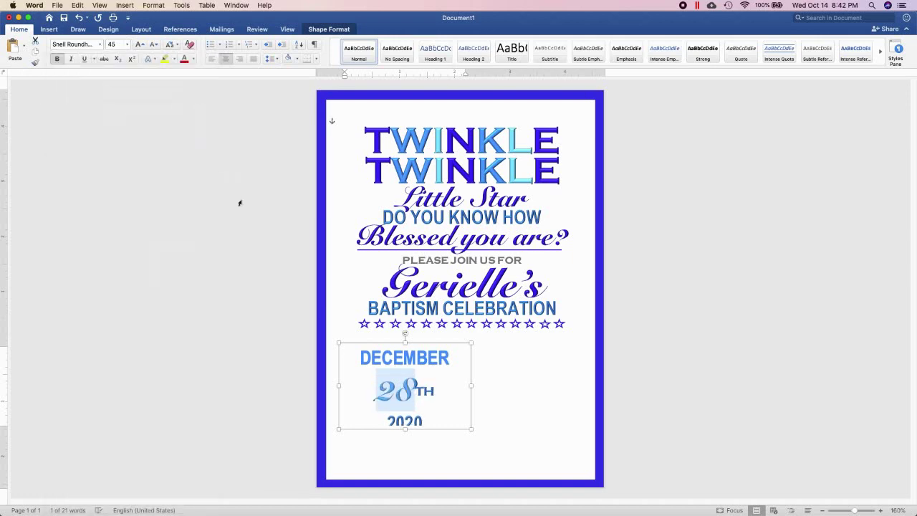
{"action": "left_click", "coordinate": [99, 45]}
{"action": "scroll", "coordinate": [132, 248], "scroll_direction": "down", "scroll_amount": 3}
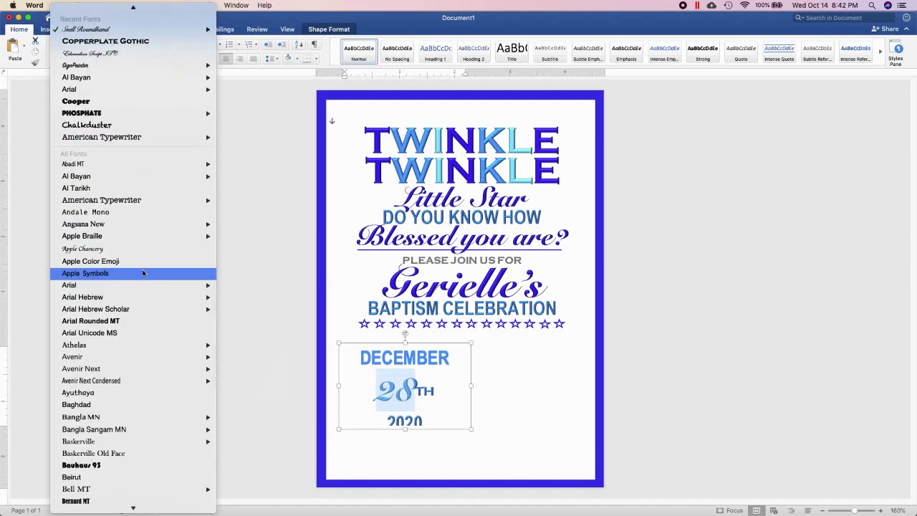
{"action": "left_click", "coordinate": [137, 253]}
{"action": "left_click", "coordinate": [101, 44]}
{"action": "scroll", "coordinate": [127, 339], "scroll_direction": "down", "scroll_amount": 5}
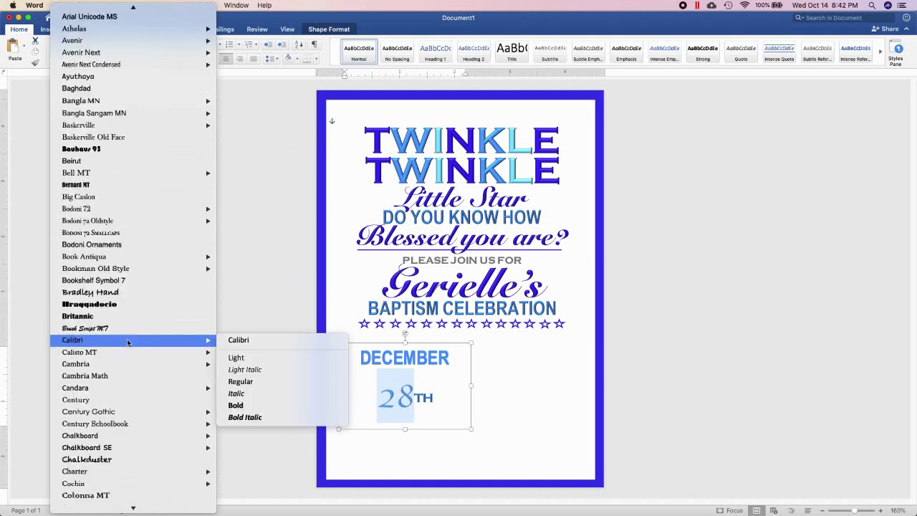
{"action": "left_click", "coordinate": [127, 327]}
{"action": "left_click", "coordinate": [100, 44]}
{"action": "scroll", "coordinate": [127, 327], "scroll_direction": "down", "scroll_amount": 5}
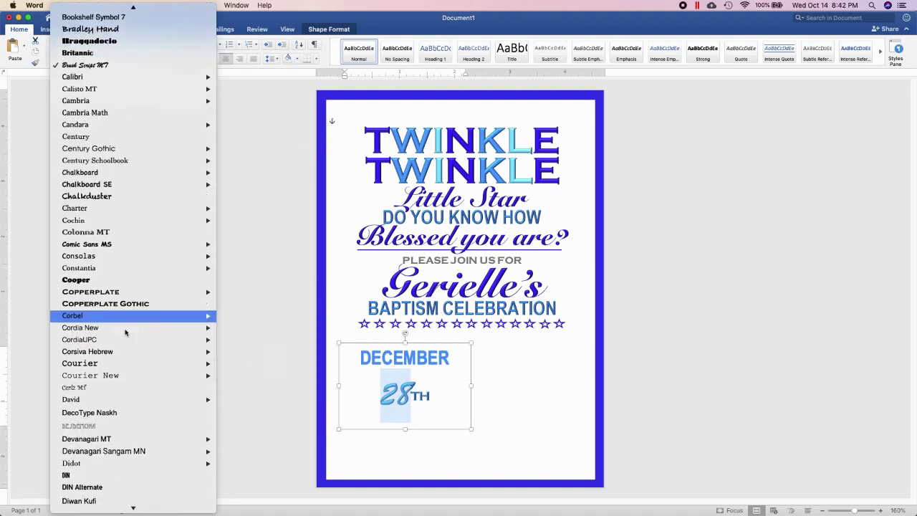
{"action": "scroll", "coordinate": [127, 327], "scroll_direction": "down", "scroll_amount": 5}
{"action": "left_click", "coordinate": [119, 355]}
- Try Lucida Blackletter and SignPainter on the 28, then settle on Snell Roundhand Black
{"action": "left_click", "coordinate": [99, 44]}
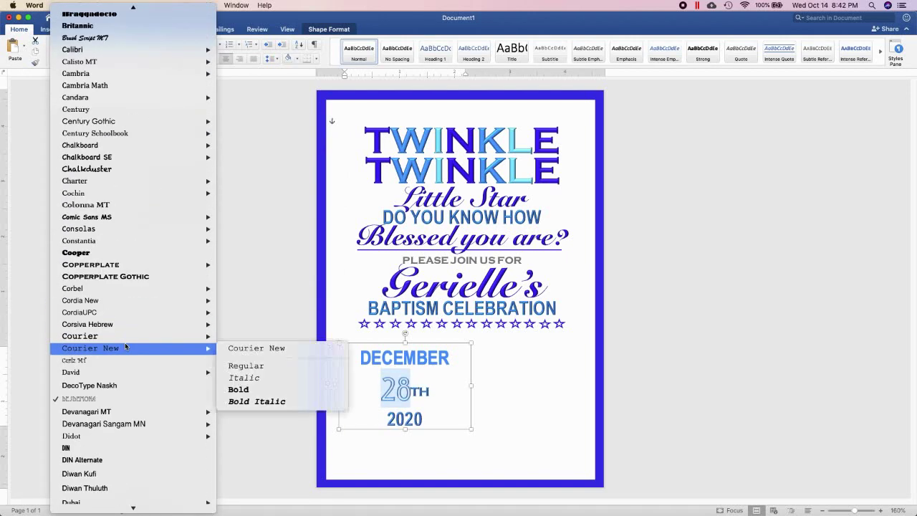
{"action": "scroll", "coordinate": [125, 342], "scroll_direction": "down", "scroll_amount": 5}
{"action": "scroll", "coordinate": [125, 342], "scroll_direction": "down", "scroll_amount": 5}
{"action": "scroll", "coordinate": [124, 342], "scroll_direction": "down", "scroll_amount": 5}
{"action": "scroll", "coordinate": [125, 343], "scroll_direction": "down", "scroll_amount": 1}
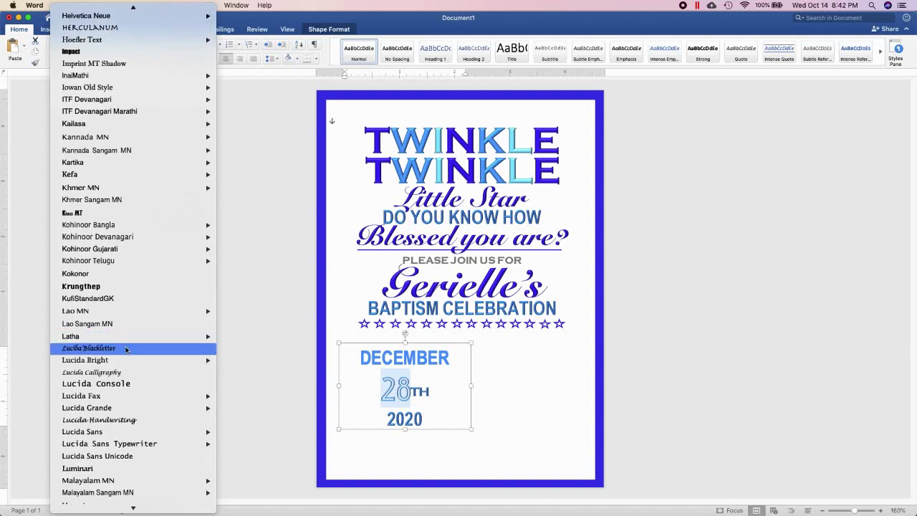
{"action": "left_click", "coordinate": [125, 343]}
{"action": "left_click", "coordinate": [101, 45]}
{"action": "scroll", "coordinate": [118, 356], "scroll_direction": "down", "scroll_amount": 5}
{"action": "scroll", "coordinate": [118, 356], "scroll_direction": "down", "scroll_amount": 5}
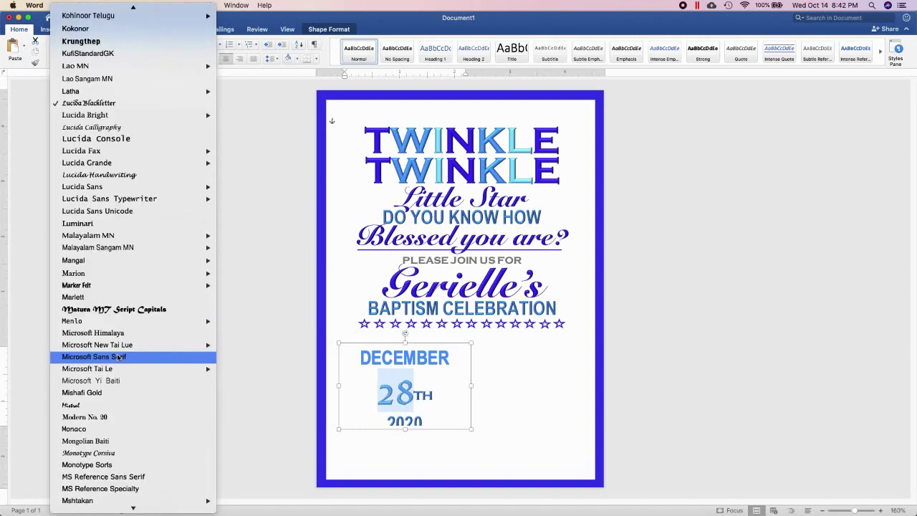
{"action": "scroll", "coordinate": [118, 356], "scroll_direction": "down", "scroll_amount": 5}
{"action": "scroll", "coordinate": [118, 356], "scroll_direction": "down", "scroll_amount": 2}
{"action": "scroll", "coordinate": [118, 356], "scroll_direction": "down", "scroll_amount": 10}
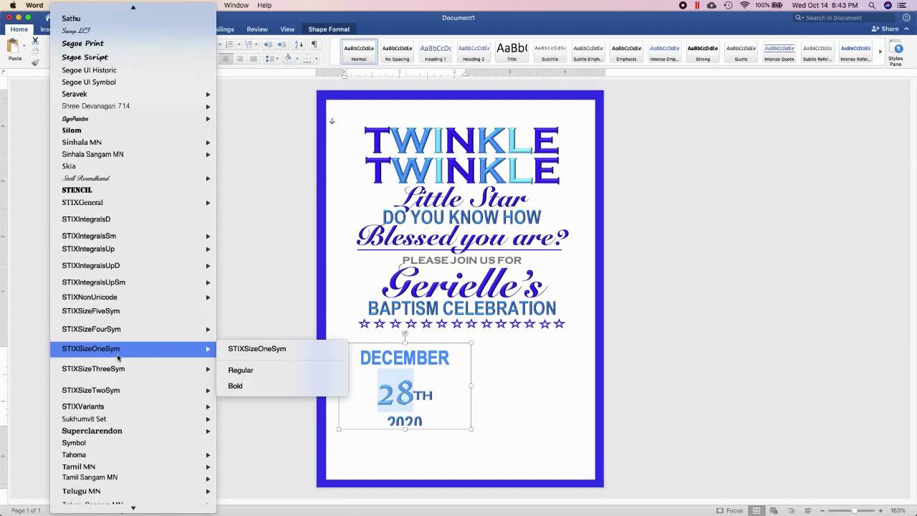
{"action": "left_click", "coordinate": [253, 148]}
{"action": "left_click", "coordinate": [100, 46]}
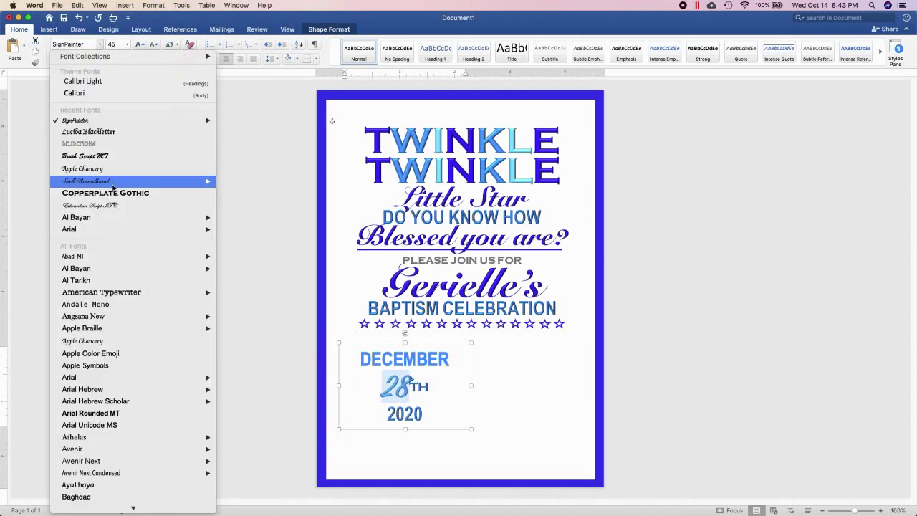
{"action": "mouse_move", "coordinate": [108, 181]}
{"action": "left_click", "coordinate": [259, 222]}
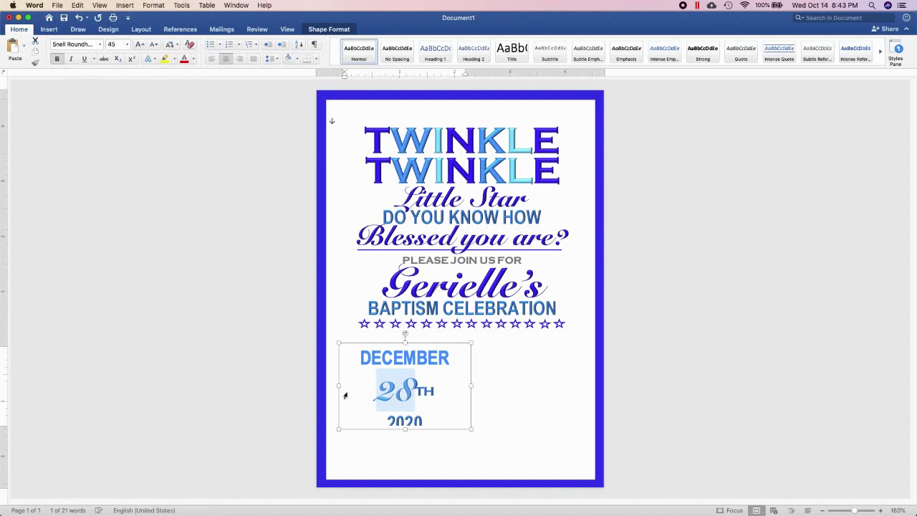
- Enlarge the 28 two sizes, then delete the whole DECEMBER 28TH 2020 date box
{"action": "left_click_drag", "start_coordinate": [414, 392], "coordinate": [378, 392]}
{"action": "key", "text": "super+bracketright"}
{"action": "key", "text": "super+bracketright"}
{"action": "key", "text": "super+bracketright"}
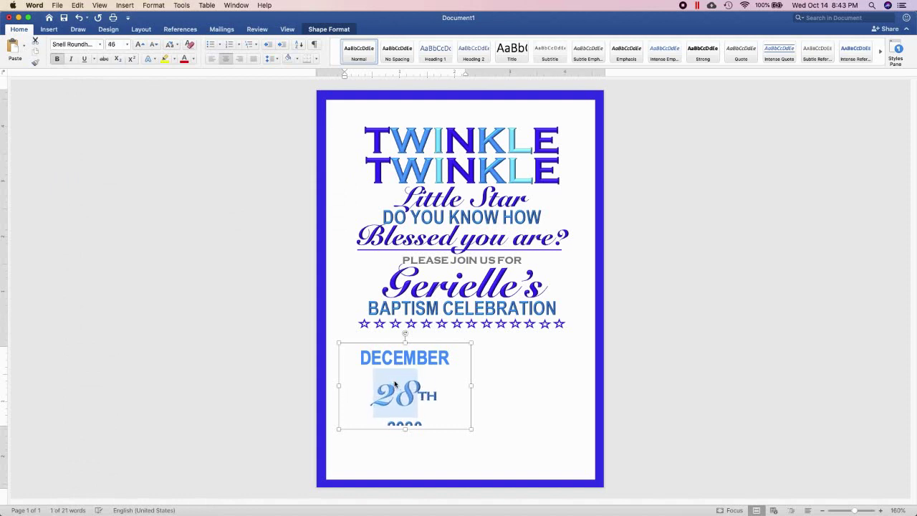
{"action": "key", "text": "super+bracketright"}
{"action": "key", "text": "super+bracketright"}
{"action": "key", "text": "super+bracketright"}
{"action": "key", "text": "super+bracketright"}
{"action": "key", "text": "super+bracketright"}
{"action": "key", "text": "super+bracketright"}
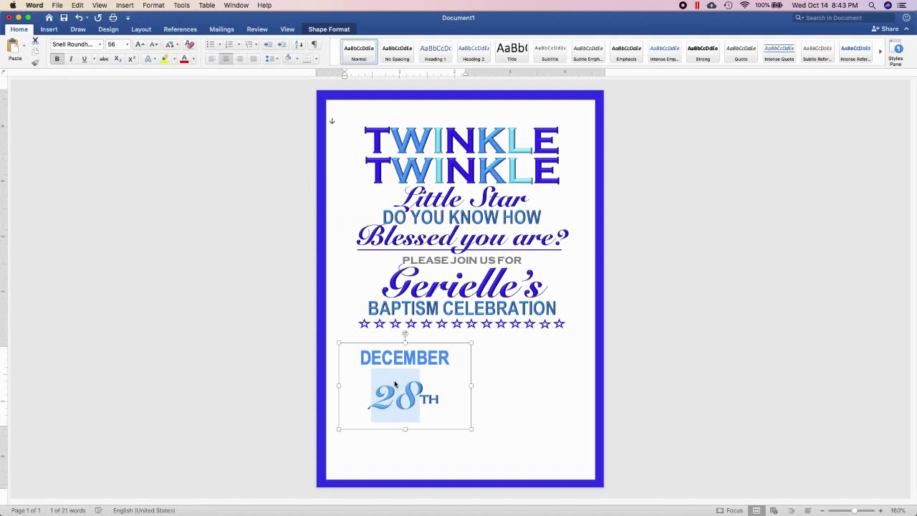
{"action": "left_click", "coordinate": [421, 343]}
{"action": "key", "text": "Delete"}
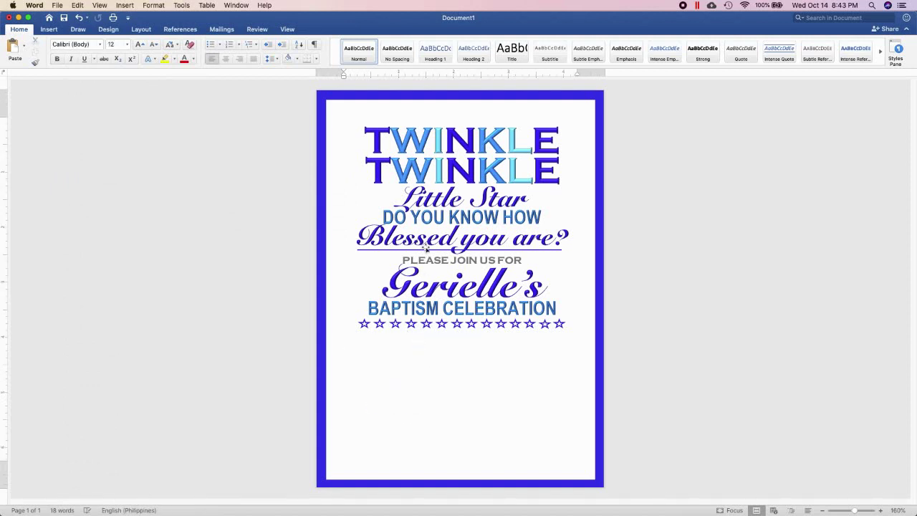
- Copy the BAPTISM CELEBRATION box below the stars, retype it as DECEMBER, and preview bevel effects
{"action": "left_click", "coordinate": [423, 309]}
{"action": "mouse_move", "coordinate": [372, 308]}
{"action": "left_mouse_down"}
{"action": "mouse_move", "coordinate": [370, 368]}
{"action": "mouse_move", "coordinate": [556, 369]}
{"action": "left_mouse_up"}
{"action": "type", "text": "DECEMBER"}
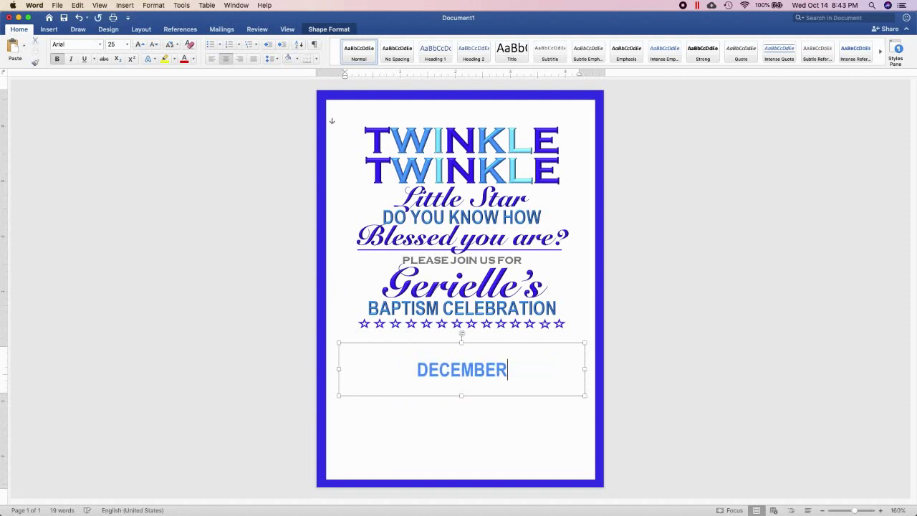
{"action": "key", "text": "super+a"}
{"action": "left_click", "coordinate": [350, 30]}
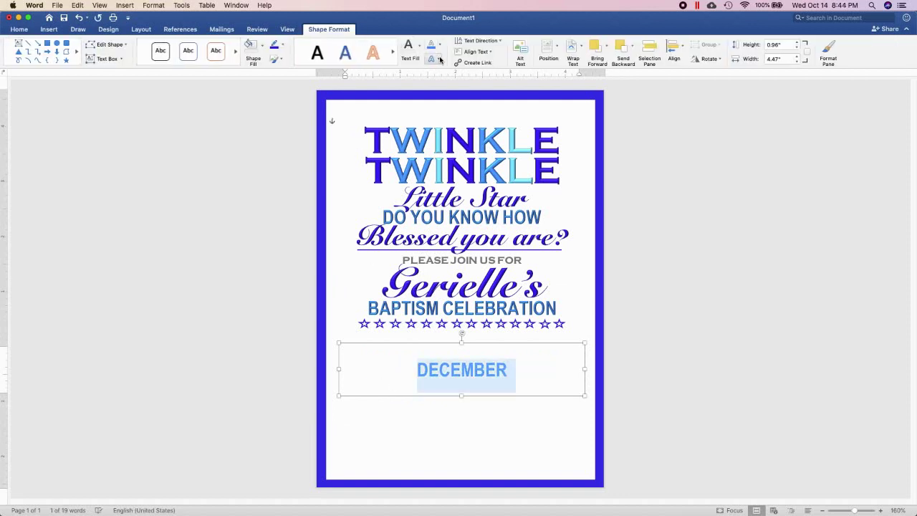
{"action": "left_click", "coordinate": [432, 58]}
{"action": "left_click", "coordinate": [544, 224]}
- Narrow the box to 1.96 inches, add a 28TH line, and greatly enlarge the 28
{"action": "mouse_move", "coordinate": [585, 369]}
{"action": "left_mouse_down"}
{"action": "mouse_move", "coordinate": [454, 369]}
{"action": "mouse_move", "coordinate": [408, 347]}
{"action": "mouse_move", "coordinate": [466, 387]}
{"action": "left_mouse_up"}
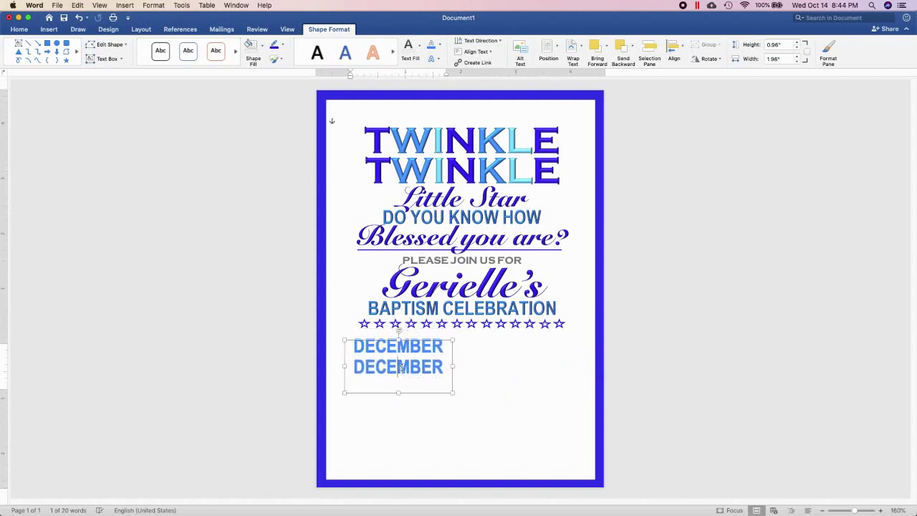
{"action": "type", "text": "A"}
{"action": "key", "text": "BackSpace"}
{"action": "type", "text": "28TH"}
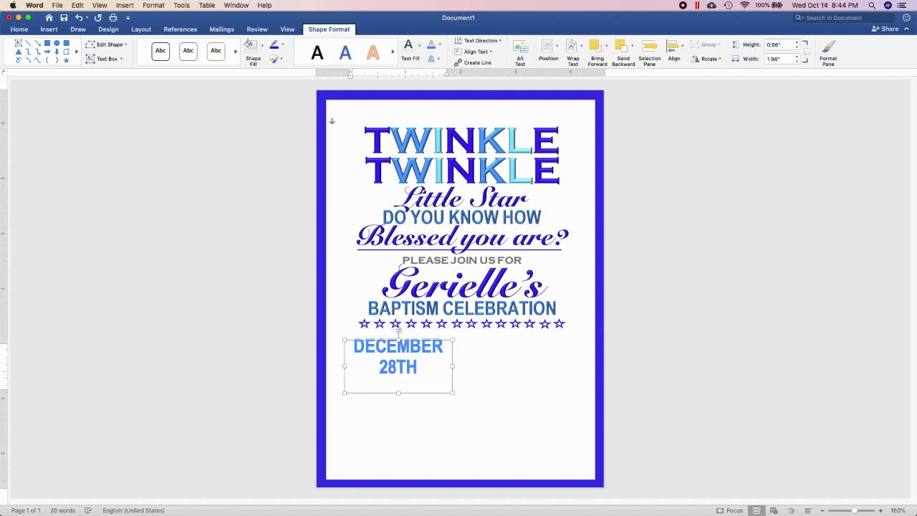
{"action": "left_click_drag", "start_coordinate": [392, 366], "coordinate": [379, 366]}
{"action": "key", "text": "super+shift+period"}
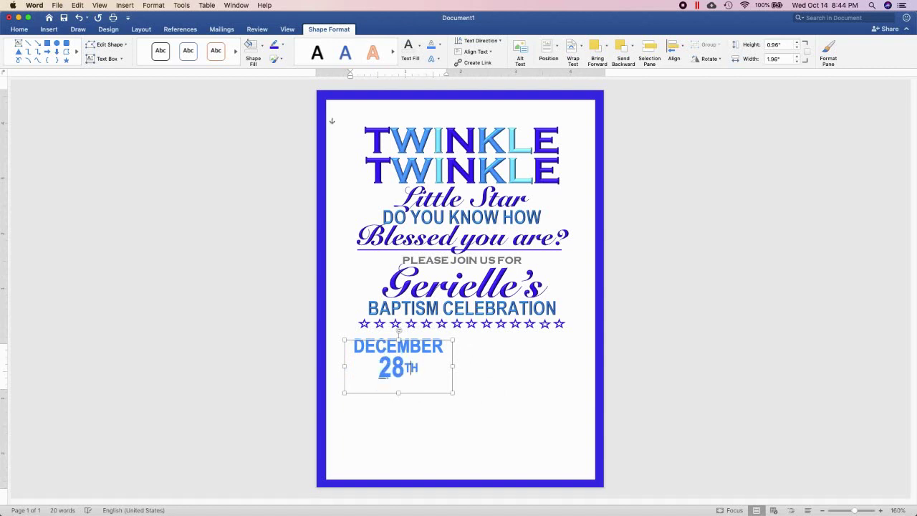
{"action": "key", "text": "shift+Up"}
- Set 28TH in Bodoni 72 Oldstyle Bold, enlarge the 28, and make the box taller
{"action": "left_click", "coordinate": [27, 33]}
{"action": "left_click", "coordinate": [99, 44]}
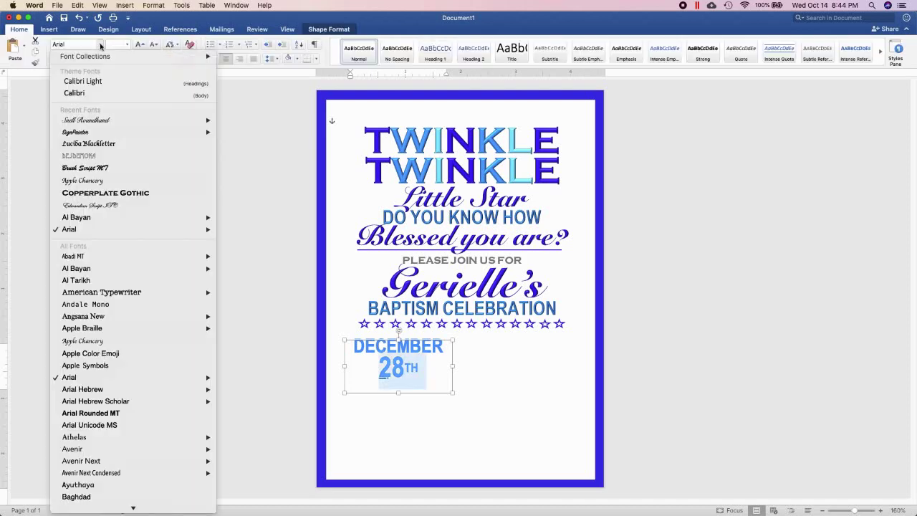
{"action": "scroll", "coordinate": [118, 387], "scroll_direction": "down", "scroll_amount": 5}
{"action": "scroll", "coordinate": [118, 395], "scroll_direction": "down", "scroll_amount": 3}
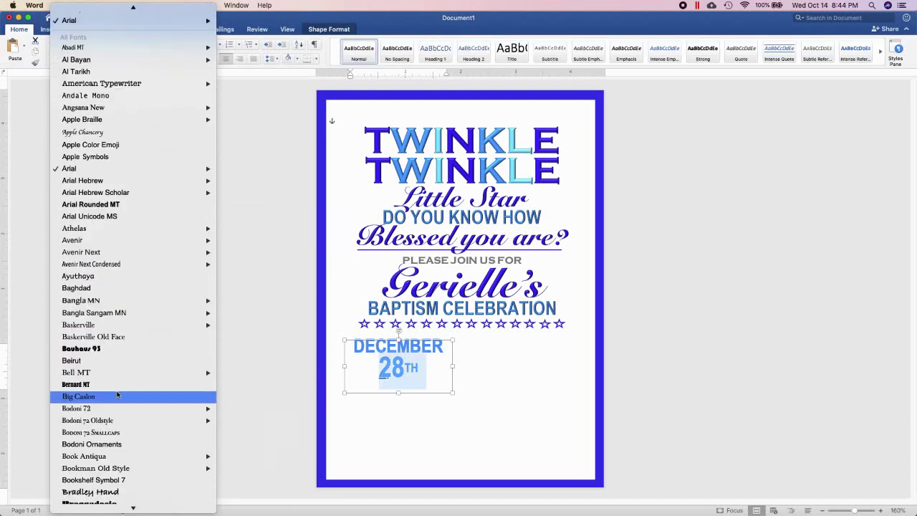
{"action": "mouse_move", "coordinate": [132, 421]}
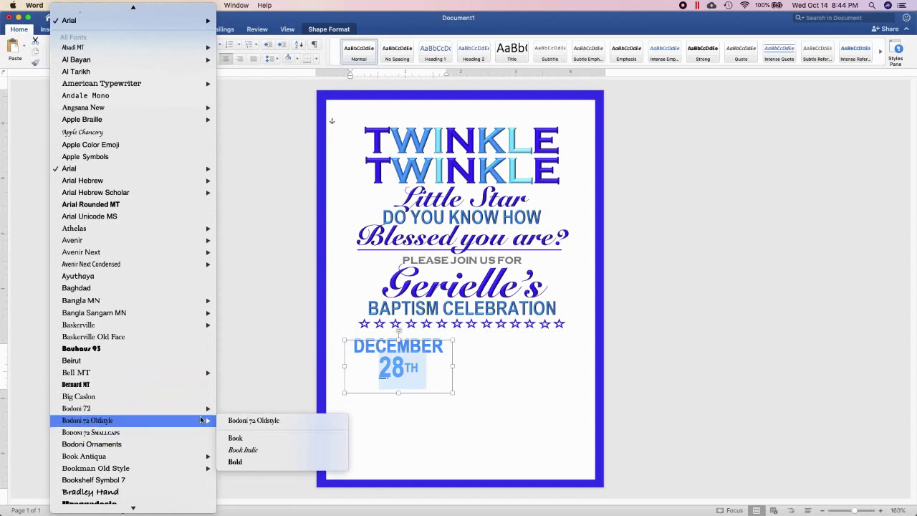
{"action": "left_click", "coordinate": [243, 462]}
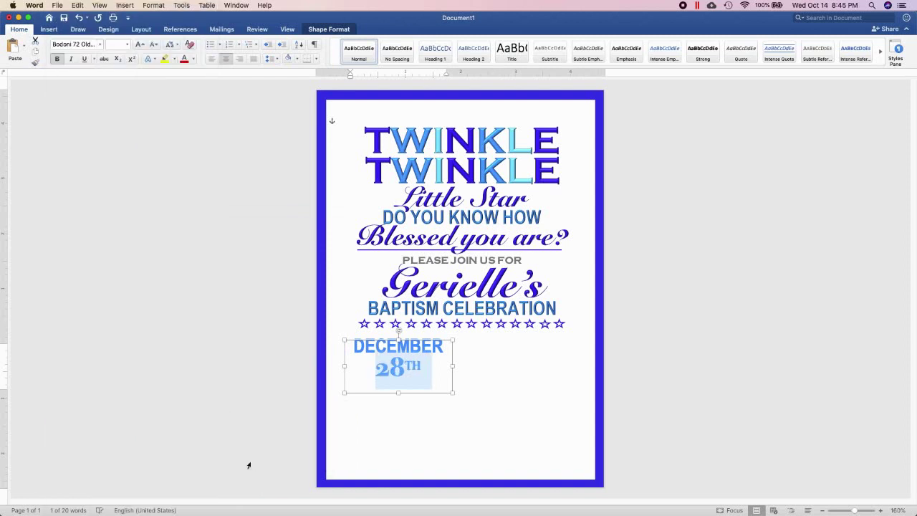
{"action": "key", "text": "super+bracketright"}
{"action": "key", "text": "super+bracketright"}
{"action": "key", "text": "super+bracketright"}
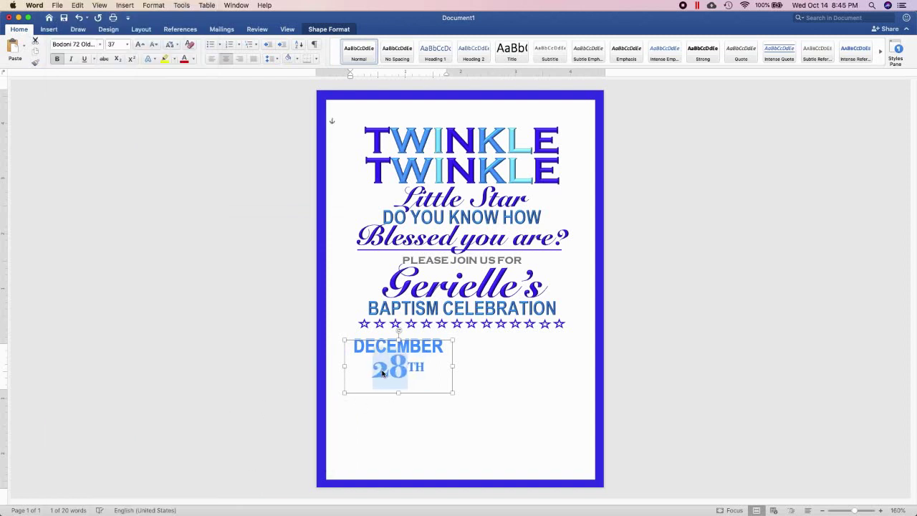
{"action": "key", "text": "super+bracketright"}
{"action": "key", "text": "super+bracketright"}
{"action": "key", "text": "super+bracketright"}
{"action": "key", "text": "super+bracketright"}
{"action": "key", "text": "super+bracketright"}
{"action": "key", "text": "super+bracketright"}
{"action": "key", "text": "super+bracketright"}
{"action": "key", "text": "super+bracketright"}
{"action": "key", "text": "super+bracketright"}
{"action": "left_click", "coordinate": [414, 379]}
{"action": "left_click_drag", "start_coordinate": [414, 381], "coordinate": [428, 378]}
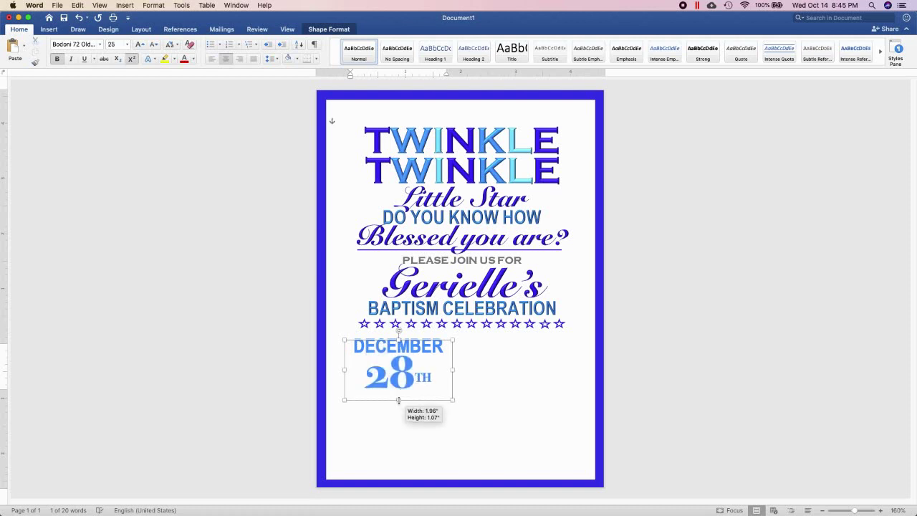
- Set the date text to size 36 and the 28 to size 50, then enlarge the 28 further
{"action": "type", "text": "36"}
{"action": "key", "text": "Return"}
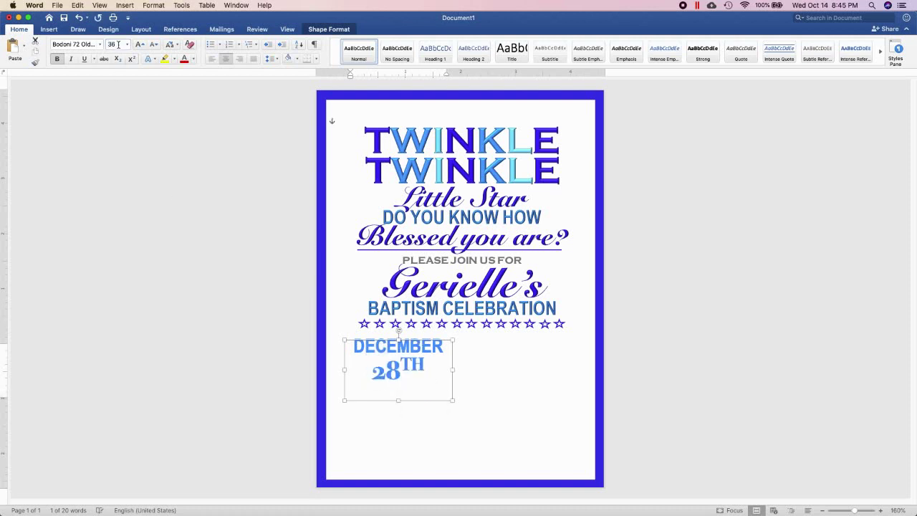
{"action": "type", "text": "50"}
{"action": "key", "text": "Return"}
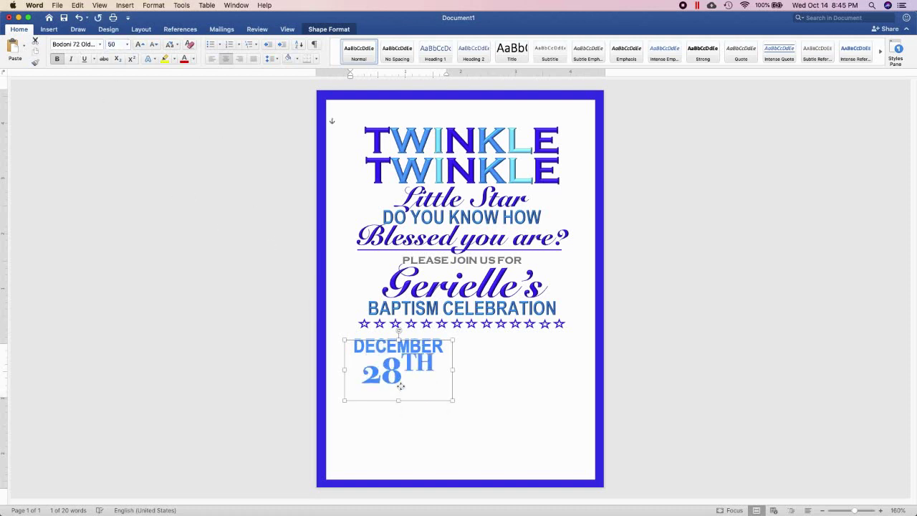
{"action": "left_click_drag", "start_coordinate": [399, 369], "coordinate": [428, 350]}
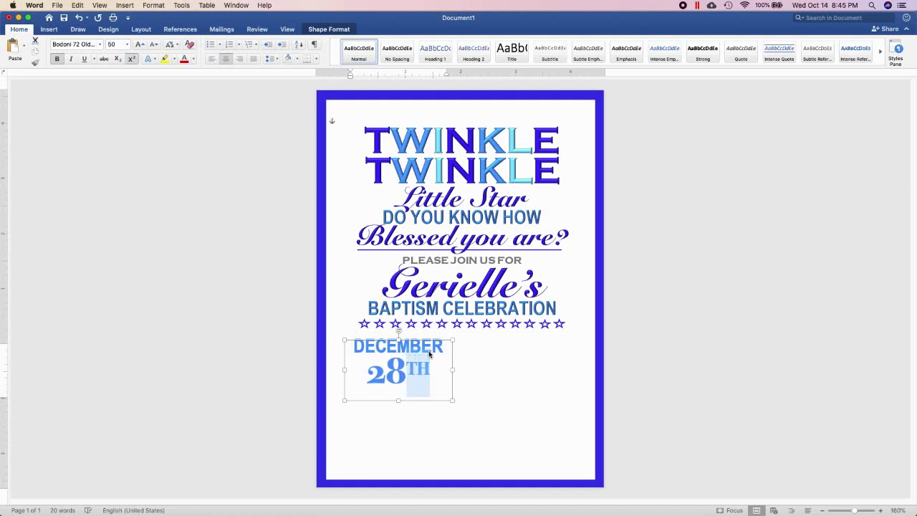
{"action": "left_click_drag", "start_coordinate": [368, 370], "coordinate": [409, 371]}
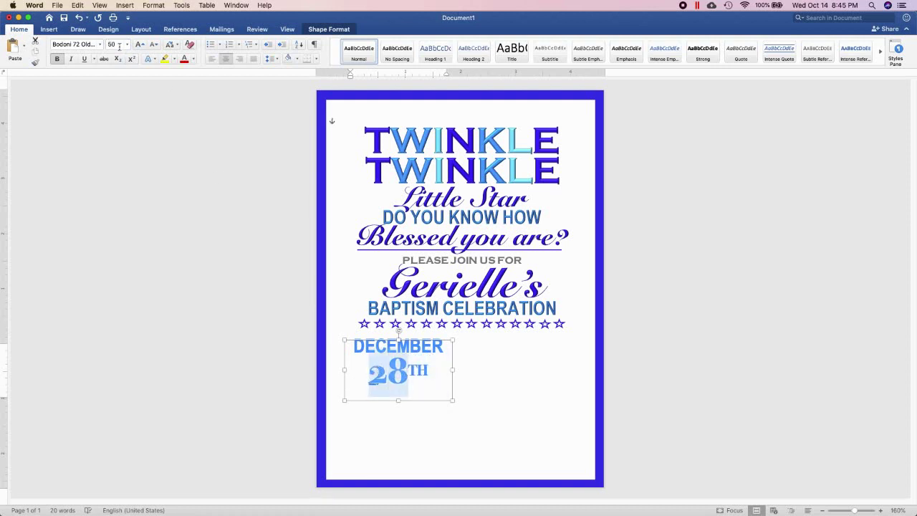
{"action": "key", "text": "super+bracketright"}
{"action": "key", "text": "super+bracketright"}
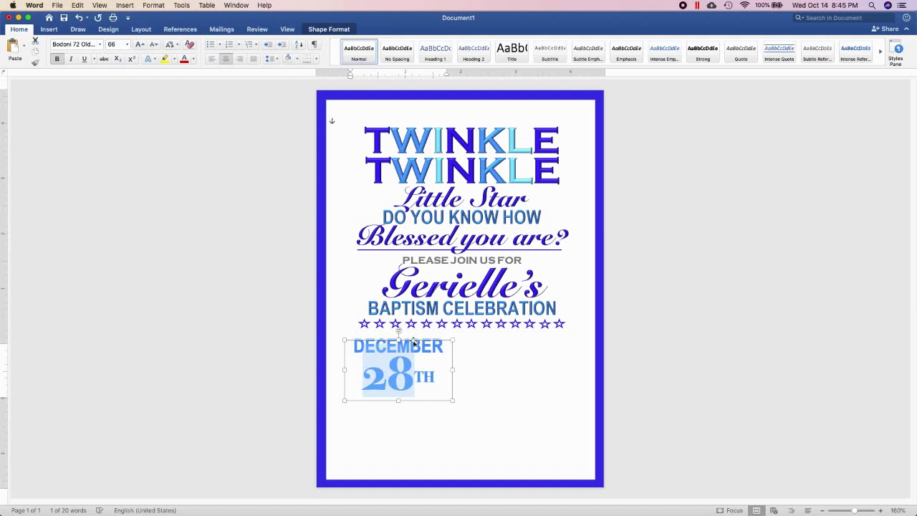
- Darken the 28's outline, fill the TH with blue, and give 28TH a bevel effect
{"action": "left_click", "coordinate": [413, 343]}
{"action": "left_click", "coordinate": [329, 29]}
{"action": "left_click", "coordinate": [434, 44]}
{"action": "left_click", "coordinate": [433, 187]}
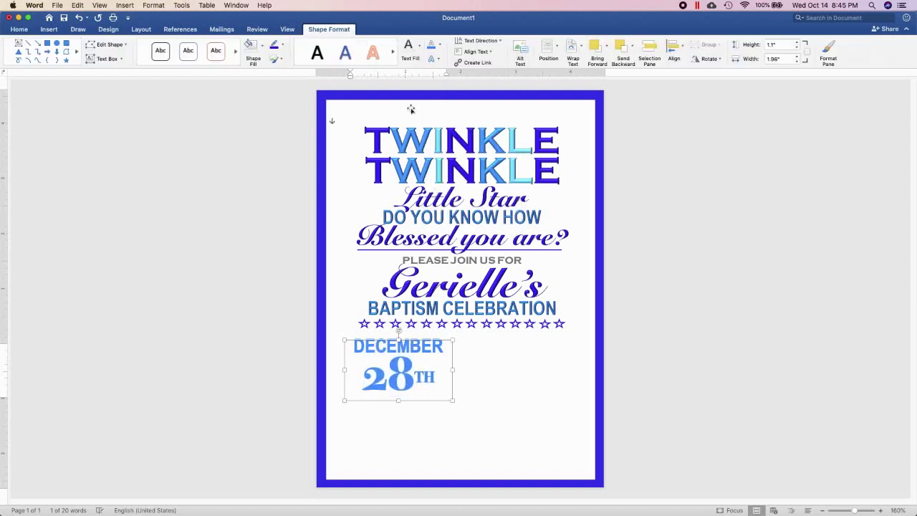
{"action": "left_click", "coordinate": [419, 46]}
{"action": "left_click", "coordinate": [446, 79]}
{"action": "left_click", "coordinate": [419, 46]}
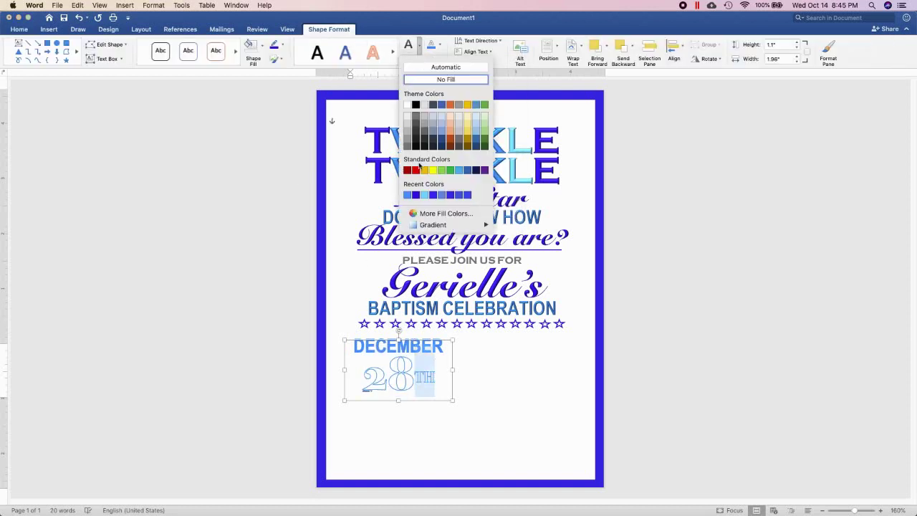
{"action": "left_click", "coordinate": [410, 194]}
{"action": "left_click", "coordinate": [419, 400]}
{"action": "left_click", "coordinate": [433, 59]}
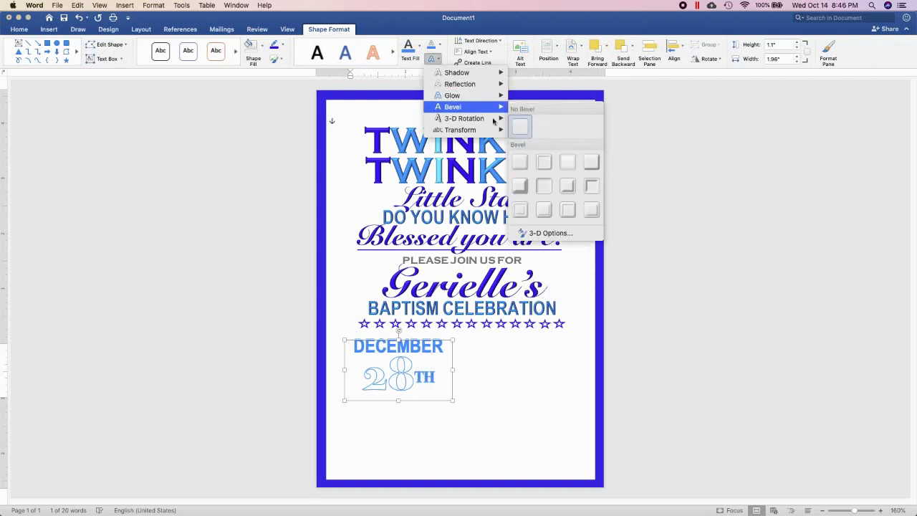
{"action": "left_click", "coordinate": [524, 165]}
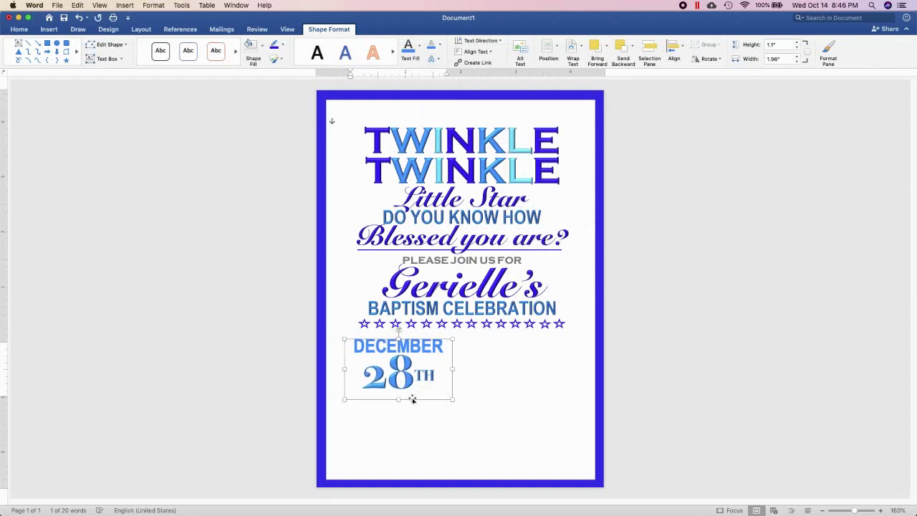
- Duplicate the date box below, retype it as a smaller 2020 line, and position it under 28TH
{"action": "left_click_drag", "start_coordinate": [412, 398], "coordinate": [419, 426]}
{"action": "type", "text": "201"}
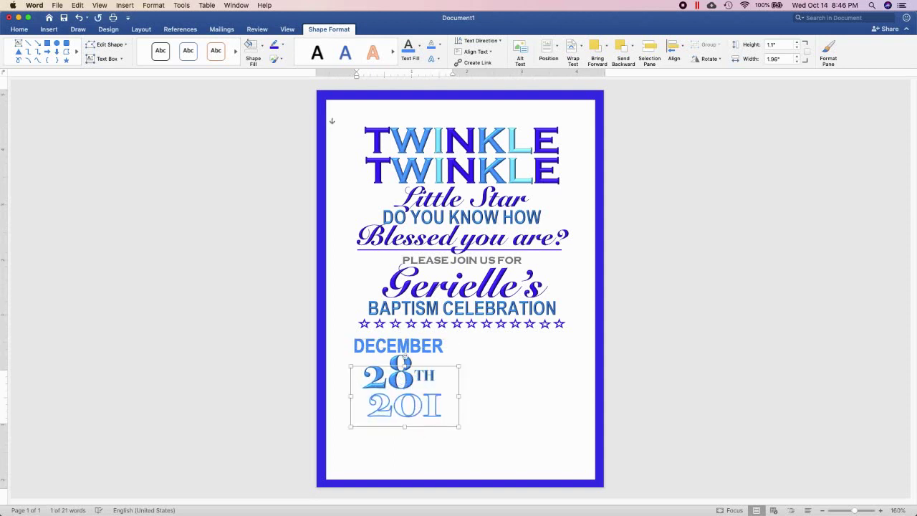
{"action": "type", "text": "9"}
{"action": "triple_click", "coordinate": [445, 405]}
{"action": "key", "text": "super+bracketleft"}
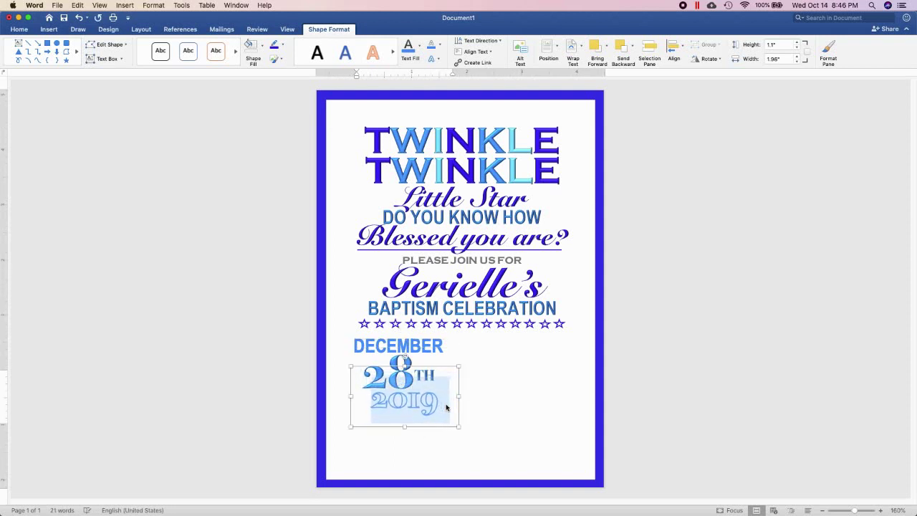
{"action": "type", "text": "20"}
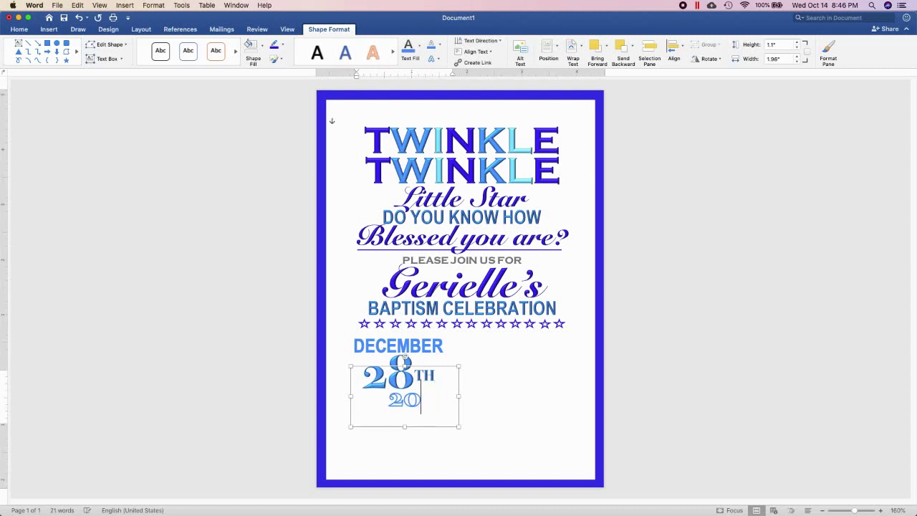
{"action": "type", "text": "20"}
{"action": "left_click_drag", "start_coordinate": [446, 405], "coordinate": [439, 404]}
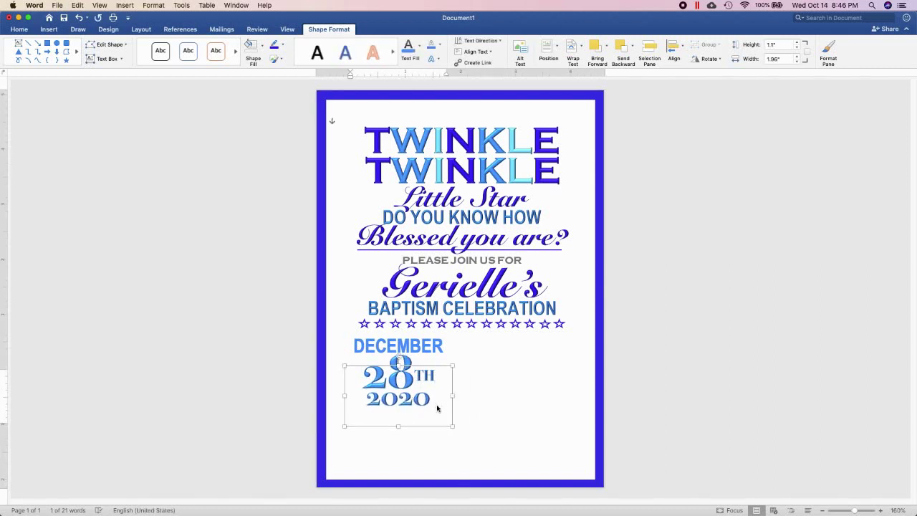
{"action": "left_click_drag", "start_coordinate": [437, 408], "coordinate": [534, 381]}
- Replace the copied year with 10:00 AM on one line beside the date, with a smaller AM
{"action": "double_click", "coordinate": [494, 372]}
{"action": "type", "text": "10:"}
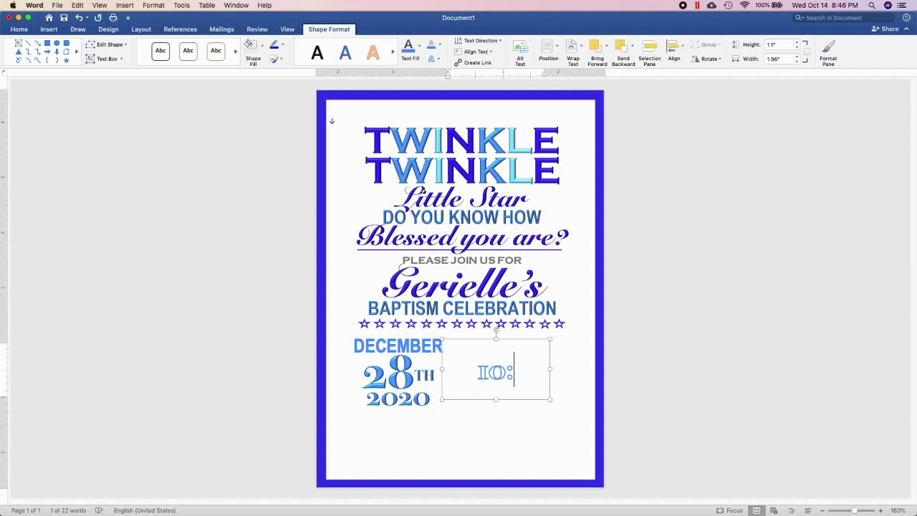
{"action": "type", "text": "00 AM"}
{"action": "triple_click", "coordinate": [522, 378]}
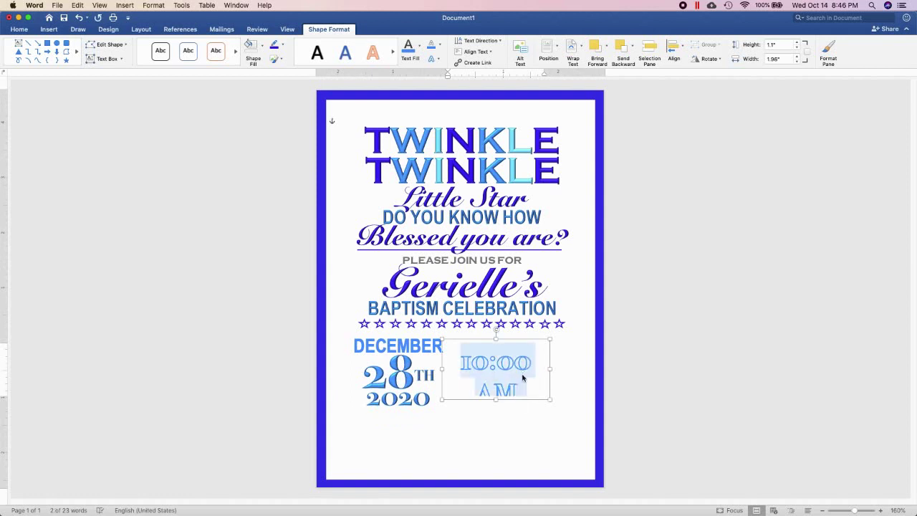
{"action": "left_click_drag", "start_coordinate": [550, 375], "coordinate": [574, 375]}
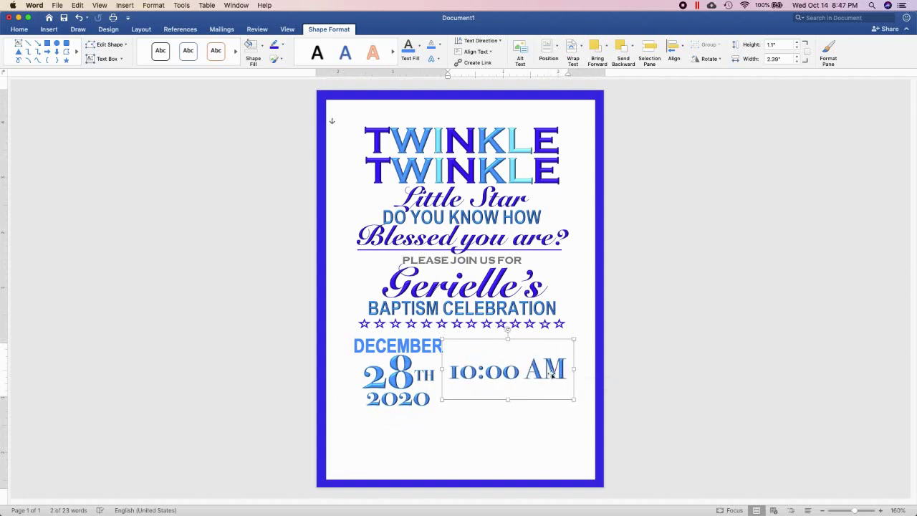
{"action": "mouse_move", "coordinate": [530, 344]}
{"action": "left_mouse_down"}
{"action": "mouse_move", "coordinate": [536, 324]}
{"action": "mouse_move", "coordinate": [569, 352]}
{"action": "left_mouse_up"}
{"action": "key", "text": "super+shift+comma"}
{"action": "key", "text": "super+shift+comma"}
{"action": "key", "text": "super+shift+comma"}
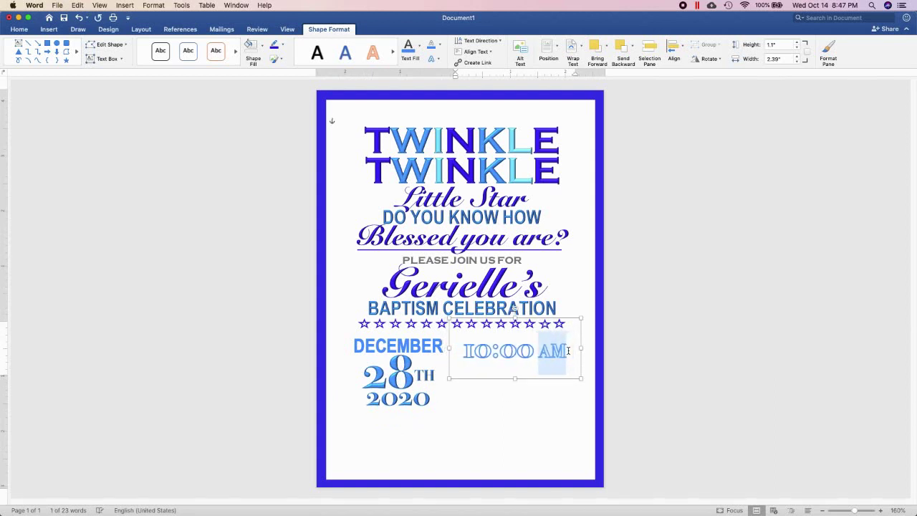
- Nudge the time box up and place a copy of DECEMBER below the date
{"action": "left_click", "coordinate": [537, 317]}
{"action": "key", "text": "Up"}
{"action": "key", "text": "Up"}
{"action": "key", "text": "Up"}
{"action": "key", "text": "Up"}
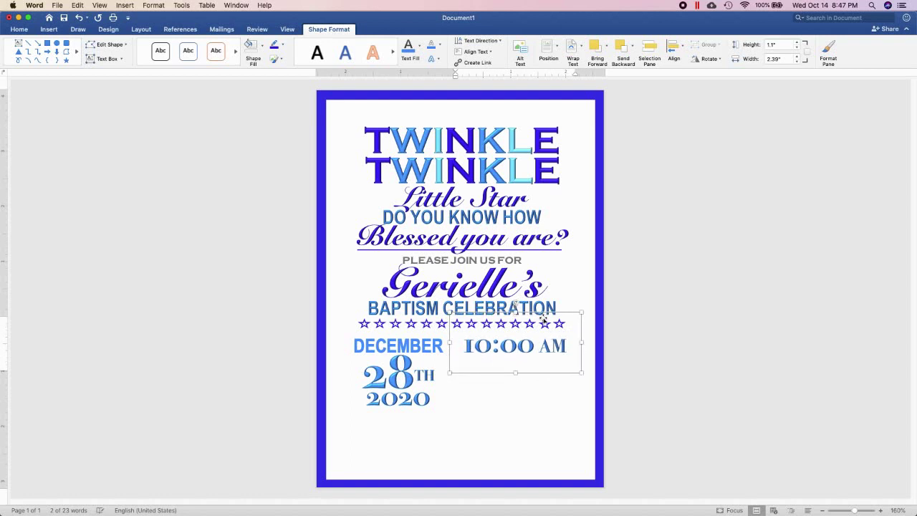
{"action": "key", "text": "Up"}
{"action": "left_click", "coordinate": [429, 343]}
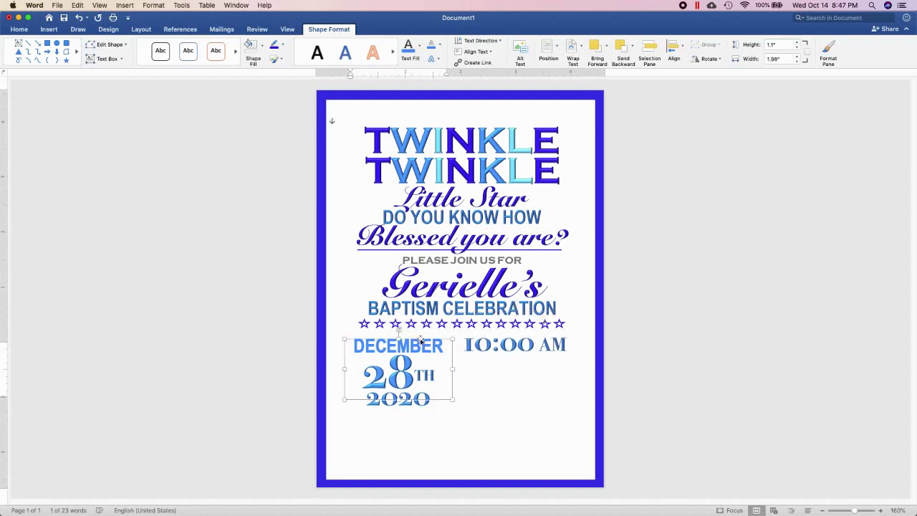
{"action": "left_click_drag", "start_coordinate": [430, 344], "coordinate": [503, 438]}
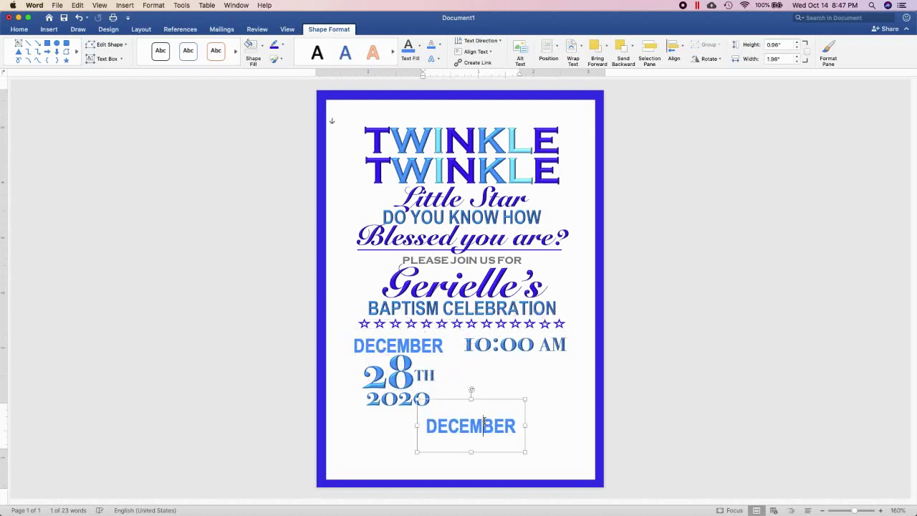
- Turn the copied DECEMBER into a smaller, wider ST. THOMAS AQUINAS PARISH CHURCH box, fixing the CHURCH typo
{"action": "double_click", "coordinate": [484, 421]}
{"action": "type", "text": "ST. THOMAS"}
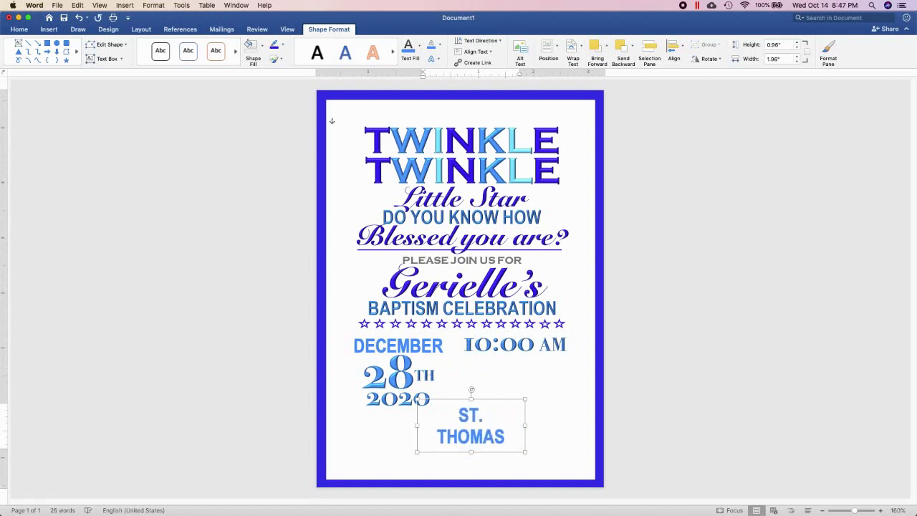
{"action": "type", "text": " AQUINAS"}
{"action": "triple_click", "coordinate": [484, 424]}
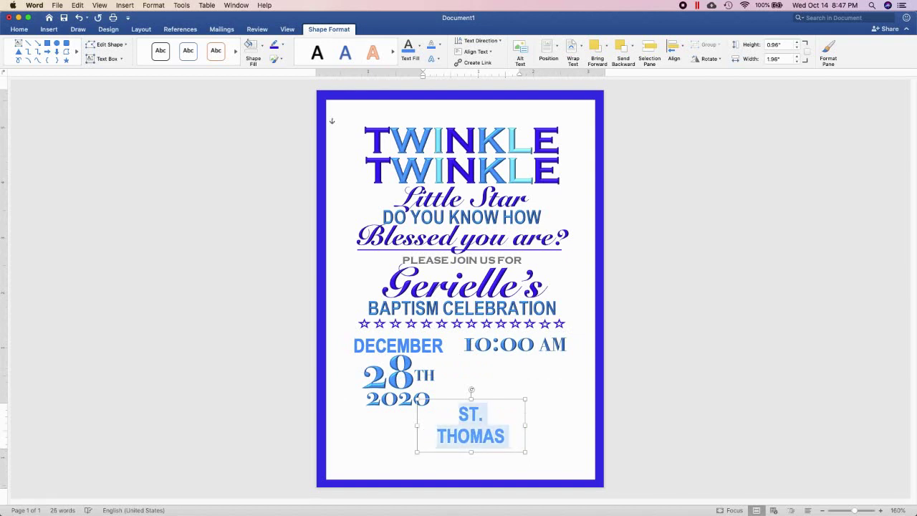
{"action": "key", "text": "super+shift+less"}
{"action": "left_click_drag", "start_coordinate": [525, 424], "coordinate": [541, 425]}
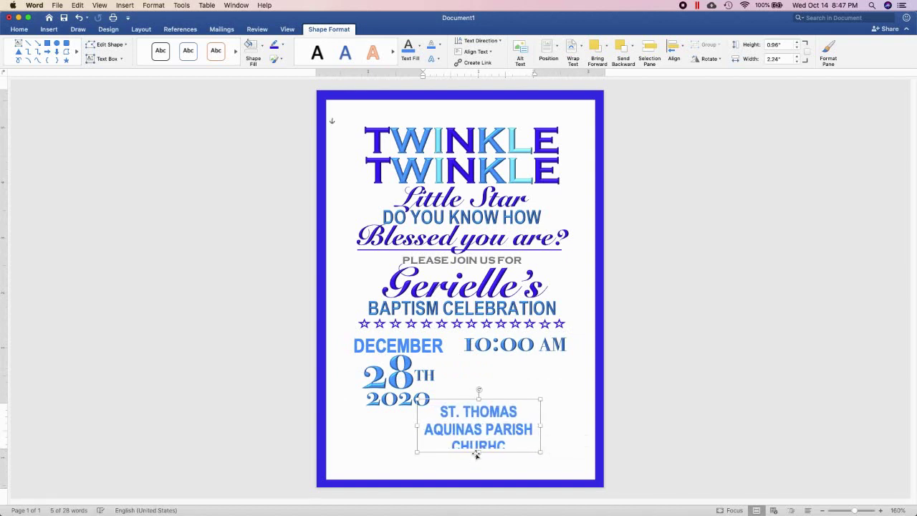
{"action": "left_click", "coordinate": [524, 445]}
{"action": "key", "text": "BackSpace"}
{"action": "key", "text": "BackSpace"}
{"action": "key", "text": "BackSpace"}
{"action": "type", "text": "C"}
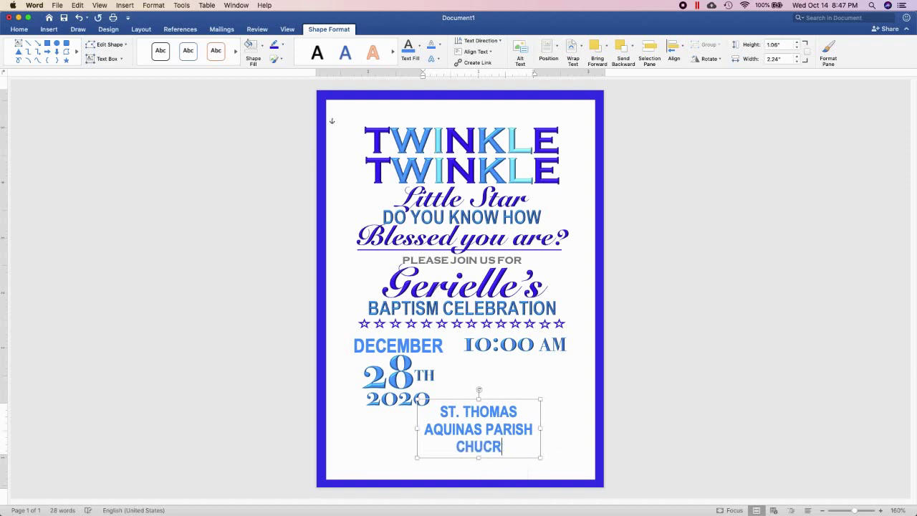
{"action": "key", "text": "BackSpace"}
{"action": "key", "text": "BackSpace"}
- Move the church name under 10:00 AM, shrink it slightly, and copy the PLEASE JOIN US FOR line below
{"action": "left_click_drag", "start_coordinate": [509, 399], "coordinate": [545, 348]}
{"action": "type", "text": "RCH"}
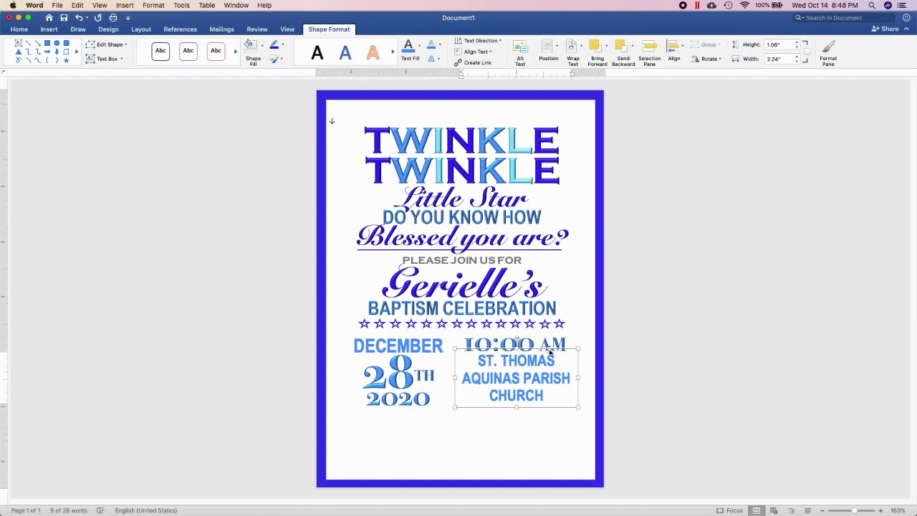
{"action": "key", "text": "super+bracketleft"}
{"action": "key", "text": "super+bracketleft"}
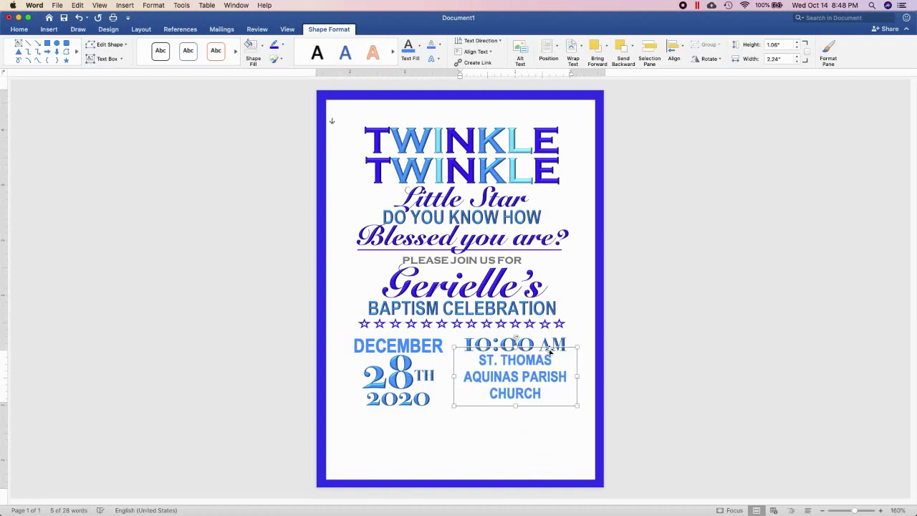
{"action": "left_click", "coordinate": [483, 259]}
{"action": "left_click_drag", "start_coordinate": [480, 252], "coordinate": [475, 424]}
- Make the copied line read MANGALDAN, PANGASINAN in Arial under the church name, then duplicate it lower
{"action": "triple_click", "coordinate": [466, 445]}
{"action": "type", "text": "MA"}
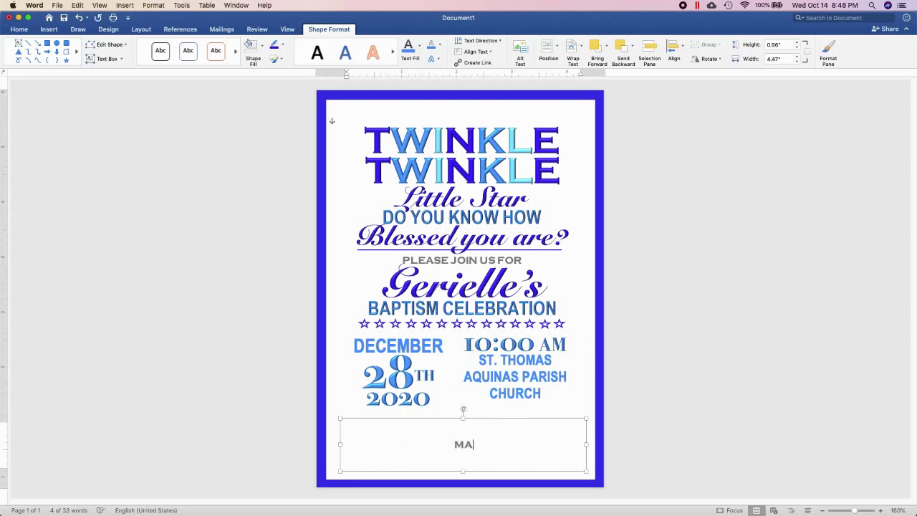
{"action": "type", "text": "NGA;LDAN, PANGASINAN"}
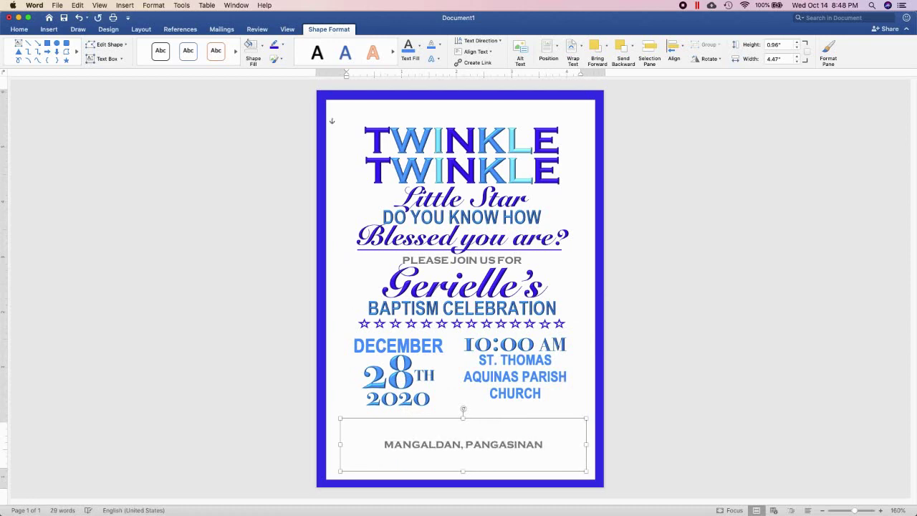
{"action": "left_click", "coordinate": [19, 30]}
{"action": "left_click", "coordinate": [101, 45]}
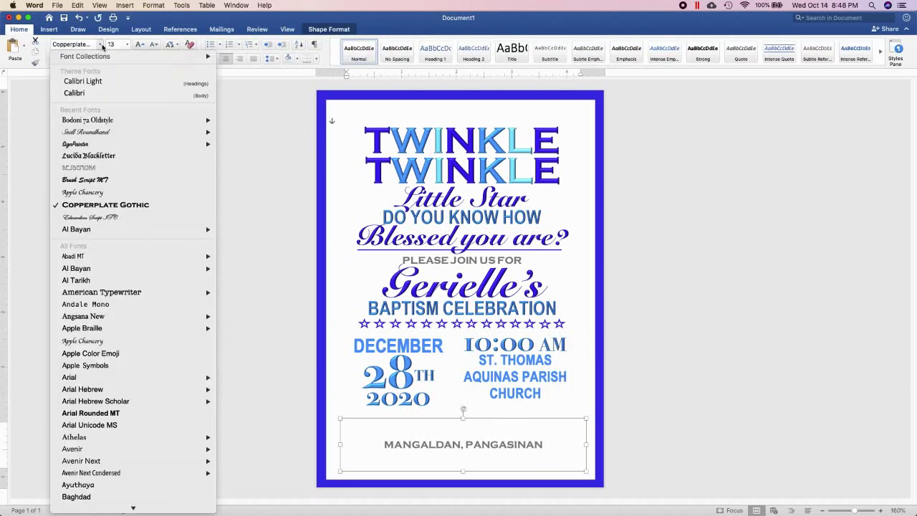
{"action": "left_click", "coordinate": [248, 396]}
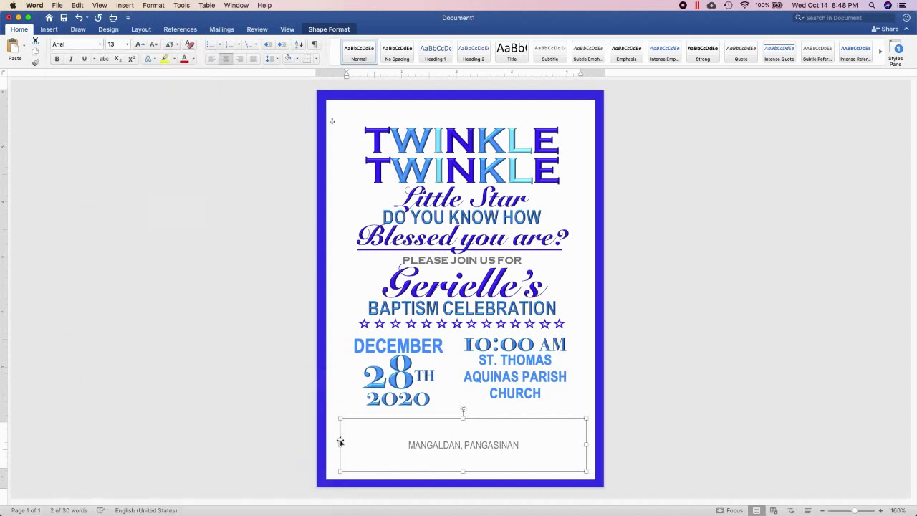
{"action": "mouse_move", "coordinate": [340, 442]}
{"action": "left_mouse_down"}
{"action": "mouse_move", "coordinate": [448, 442]}
{"action": "mouse_move", "coordinate": [484, 378]}
{"action": "mouse_move", "coordinate": [530, 388]}
{"action": "left_mouse_up"}
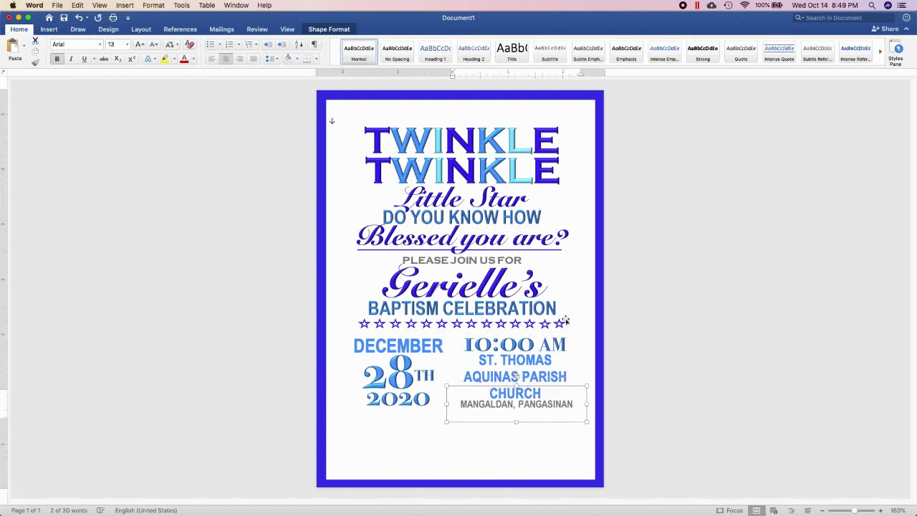
{"action": "mouse_move", "coordinate": [517, 408]}
{"action": "left_mouse_down"}
{"action": "mouse_move", "coordinate": [528, 422]}
{"action": "mouse_move", "coordinate": [476, 437]}
{"action": "left_mouse_up"}
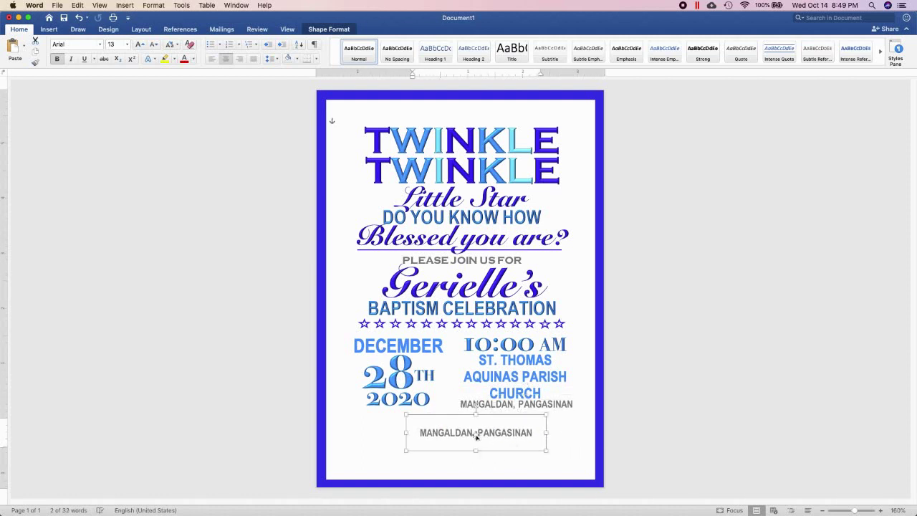
- Replace the copied address with MONDAY in a narrower box and a lighter Arial style
{"action": "triple_click", "coordinate": [476, 433]}
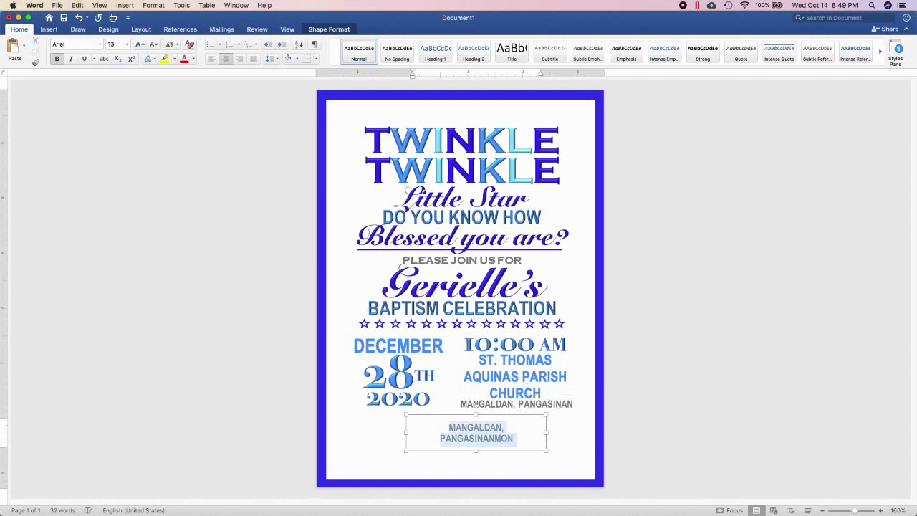
{"action": "type", "text": "MONDAY"}
{"action": "left_click_drag", "start_coordinate": [547, 433], "coordinate": [514, 433]}
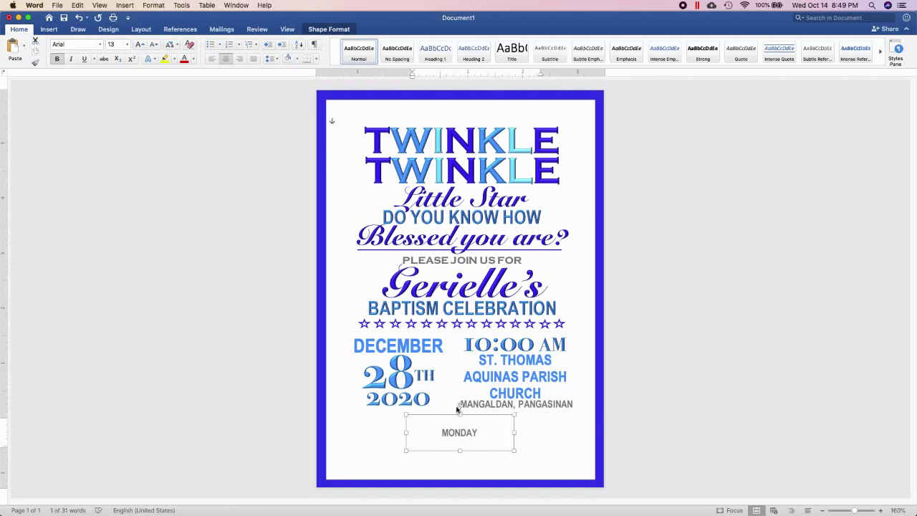
{"action": "left_click", "coordinate": [98, 46]}
{"action": "mouse_move", "coordinate": [133, 120]}
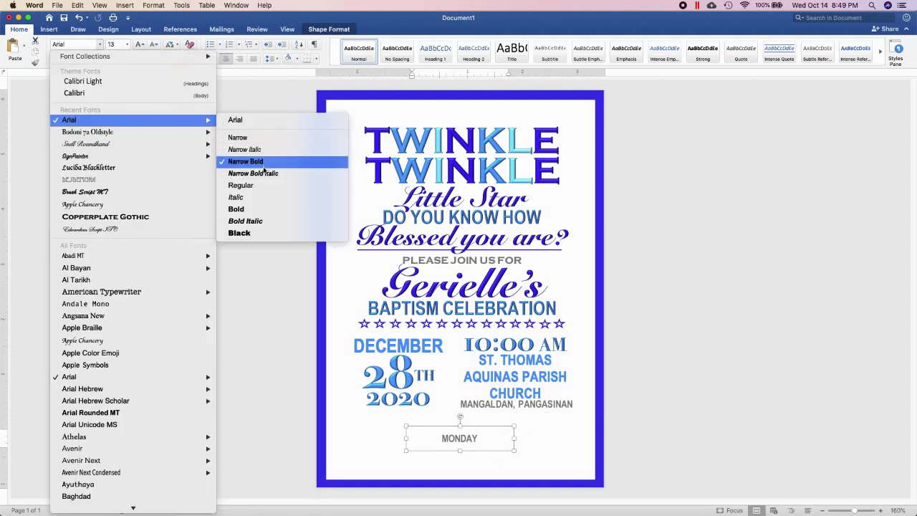
{"action": "left_click", "coordinate": [258, 191]}
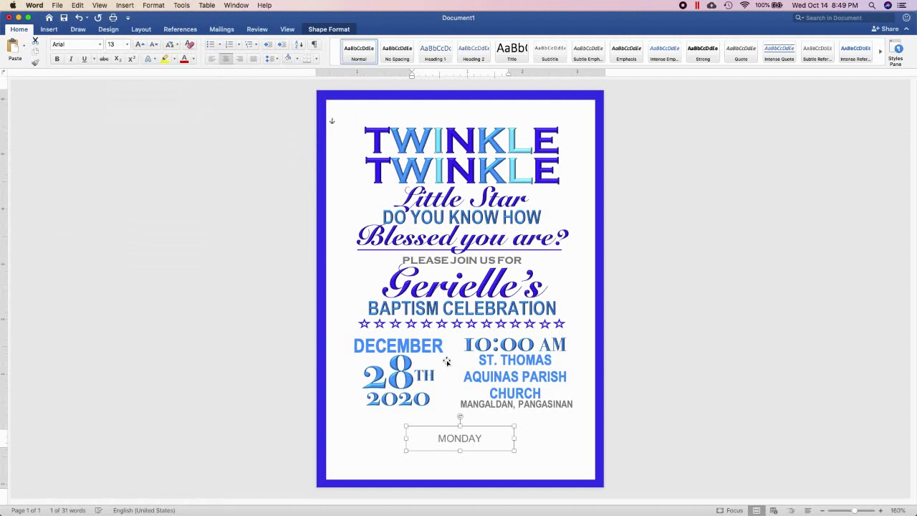
- Rotate MONDAY vertically with Text Effects, set it beside the 28th 2020 date, and copy the church box below
{"action": "left_click", "coordinate": [335, 29]}
{"action": "left_click", "coordinate": [432, 58]}
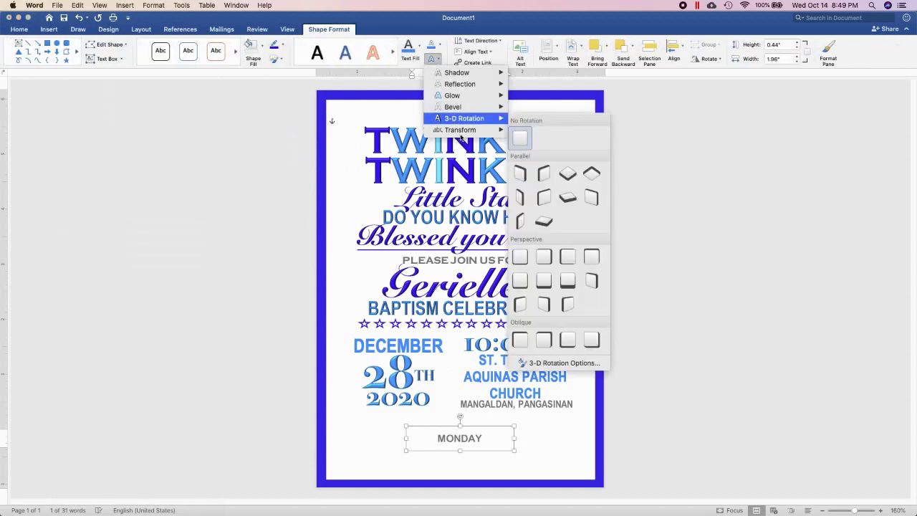
{"action": "left_click", "coordinate": [474, 429]}
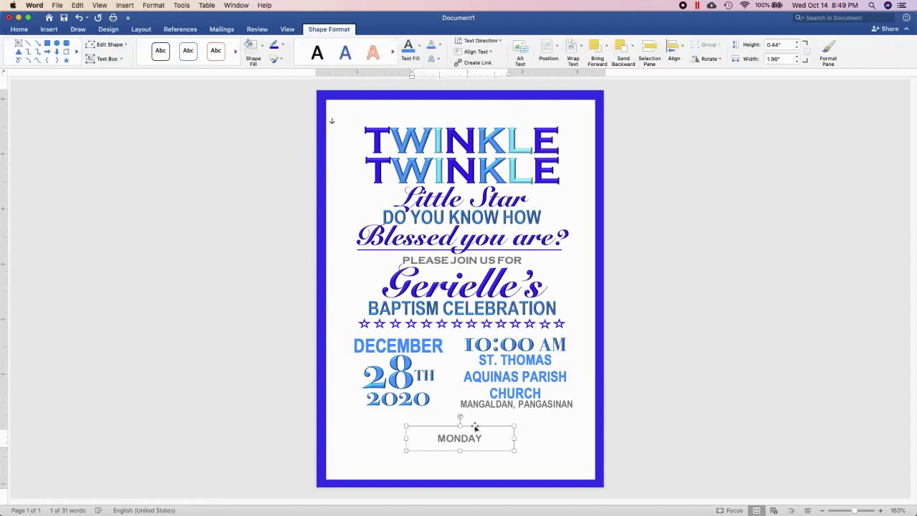
{"action": "mouse_move", "coordinate": [475, 428]}
{"action": "left_mouse_down"}
{"action": "mouse_move", "coordinate": [398, 388]}
{"action": "mouse_move", "coordinate": [337, 397]}
{"action": "mouse_move", "coordinate": [356, 398]}
{"action": "left_mouse_up"}
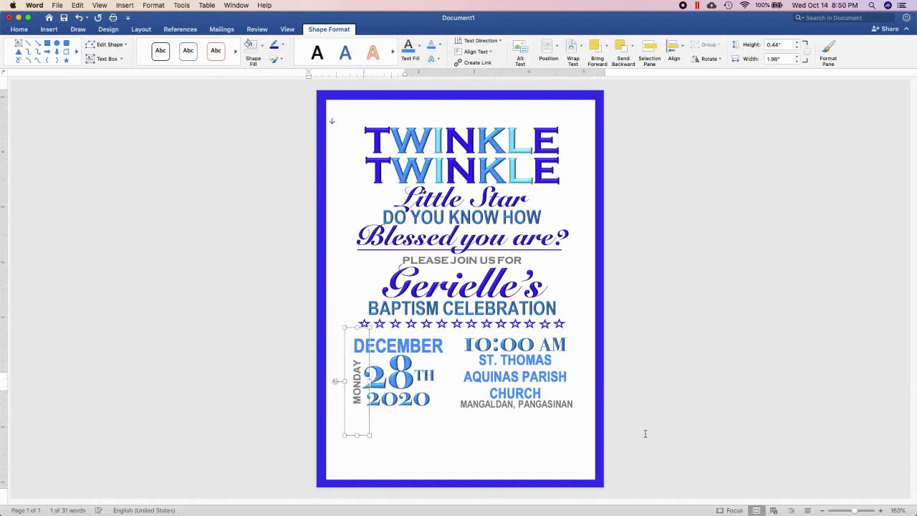
{"action": "left_click", "coordinate": [578, 375]}
{"action": "mouse_move", "coordinate": [577, 375]}
{"action": "left_mouse_down", "text": "alt"}
{"action": "mouse_move", "coordinate": [476, 439]}
{"action": "mouse_move", "coordinate": [558, 439]}
{"action": "left_mouse_up", "text": "alt"}
- Make a smaller RECEPTION WILL FOLLOW AT line under MANGALDAN, PANGASINAN, then copy the PLEASE JOIN US FOR line below
{"action": "triple_click", "coordinate": [487, 451]}
{"action": "type", "text": "R"}
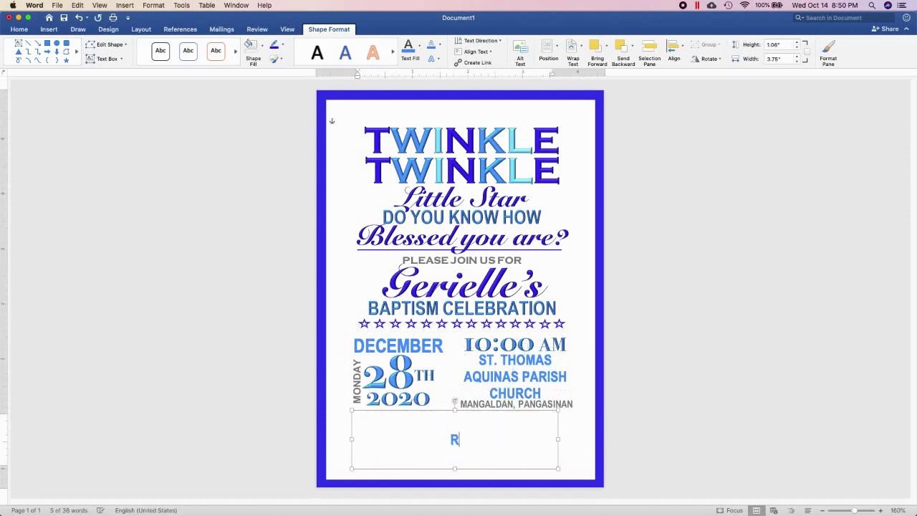
{"action": "type", "text": "ECEPTION WILL FOLLOW AT"}
{"action": "left_click_drag", "start_coordinate": [367, 439], "coordinate": [562, 451]}
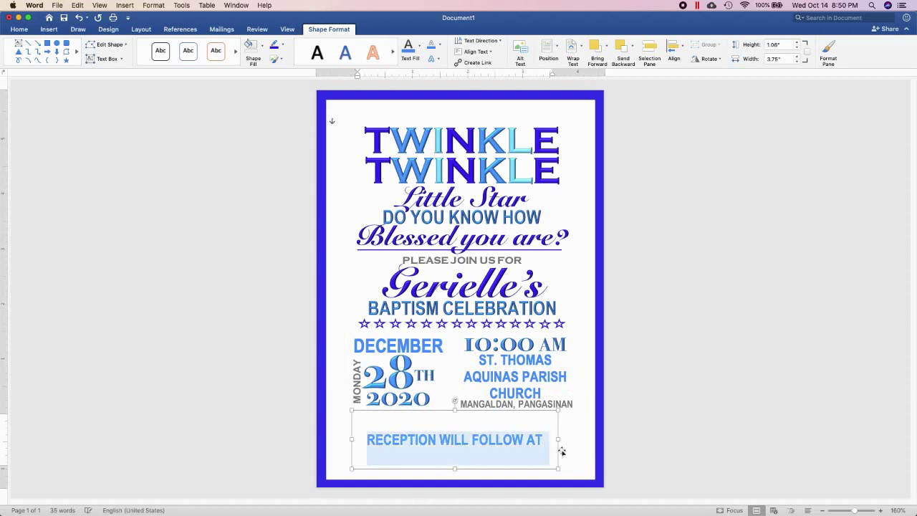
{"action": "key", "text": "super+shift+comma"}
{"action": "left_click_drag", "start_coordinate": [465, 468], "coordinate": [472, 414]}
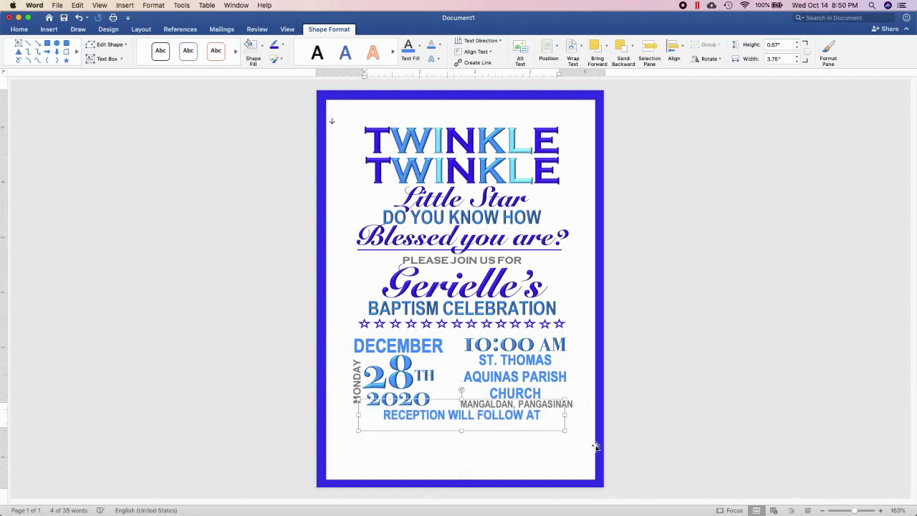
{"action": "key", "text": "Down"}
{"action": "key", "text": "Down"}
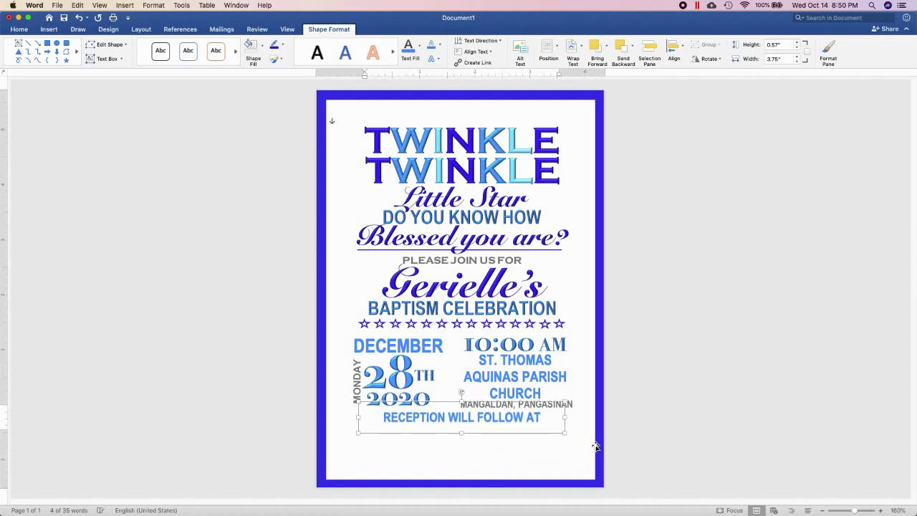
{"action": "left_click_drag", "start_coordinate": [503, 269], "coordinate": [470, 469]}
- Replace the copied line with HOTEL TRISH, MANGALDAN, PANGASINAN in Arial, placed right under the reception line
{"action": "triple_click", "coordinate": [508, 447]}
{"action": "type", "text": "HOT"}
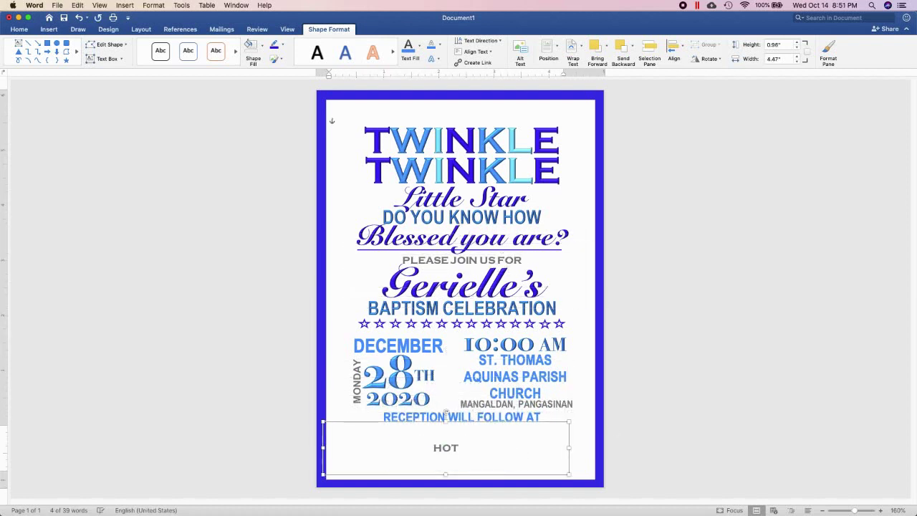
{"action": "type", "text": "EL TRISH, MANGALDAN"}
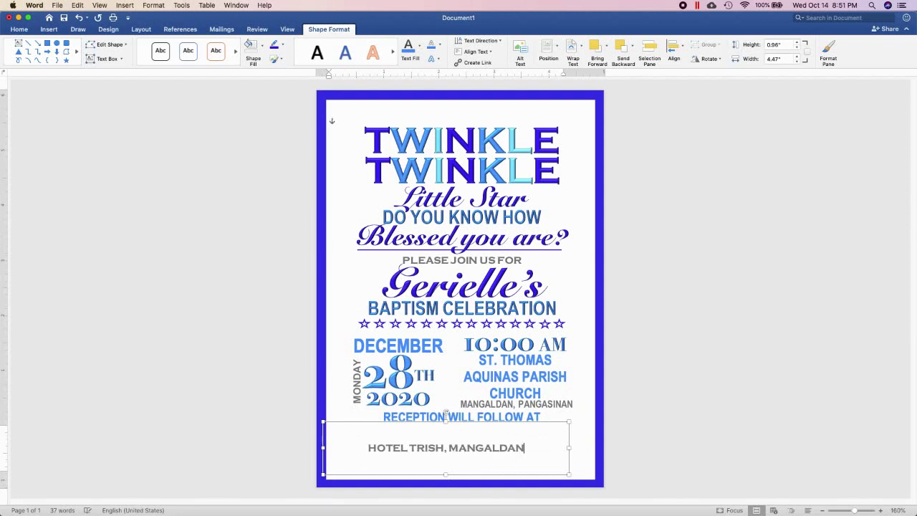
{"action": "type", "text": ", PANGASINAN"}
{"action": "key", "text": "BackSpace"}
{"action": "key", "text": "BackSpace"}
{"action": "key", "text": "BackSpace"}
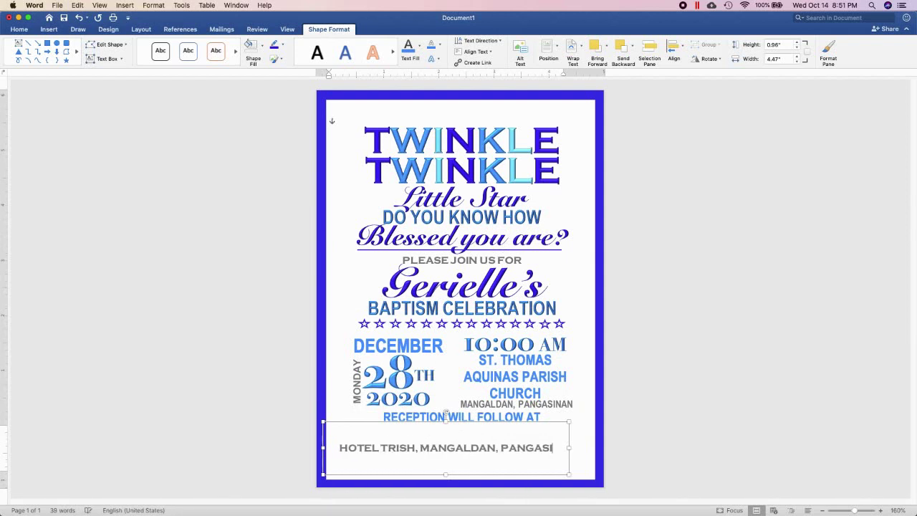
{"action": "type", "text": "NAN"}
{"action": "left_click", "coordinate": [19, 30]}
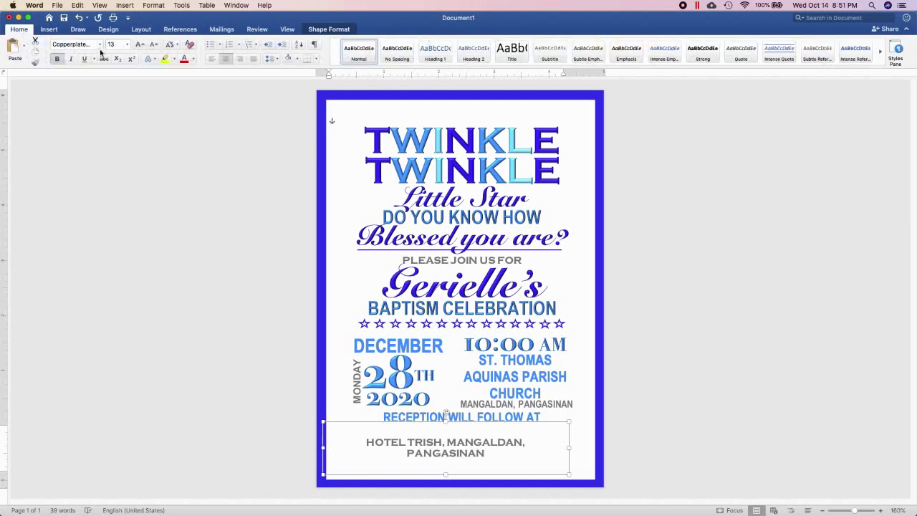
{"action": "left_click", "coordinate": [101, 44]}
{"action": "key", "text": "Escape"}
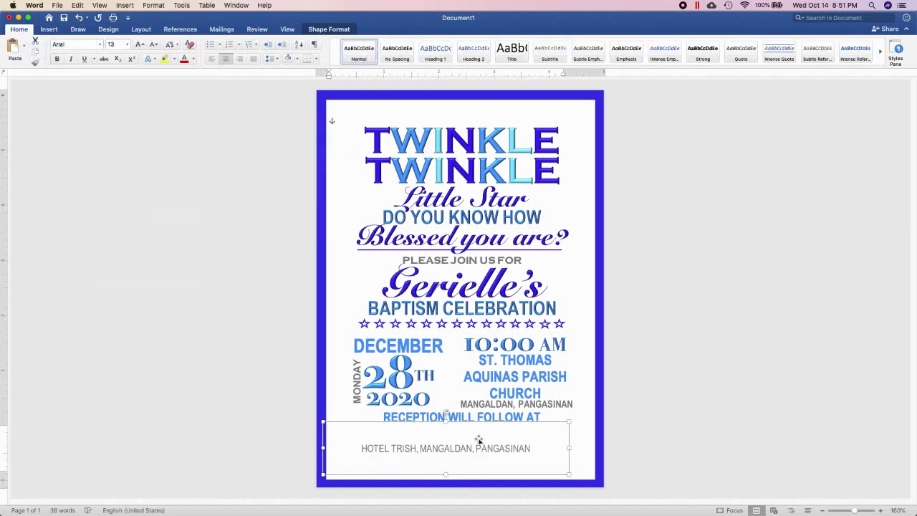
{"action": "left_click_drag", "start_coordinate": [465, 438], "coordinate": [477, 414]}
- Draw a star shape at the page's lower left
{"action": "left_click", "coordinate": [639, 376]}
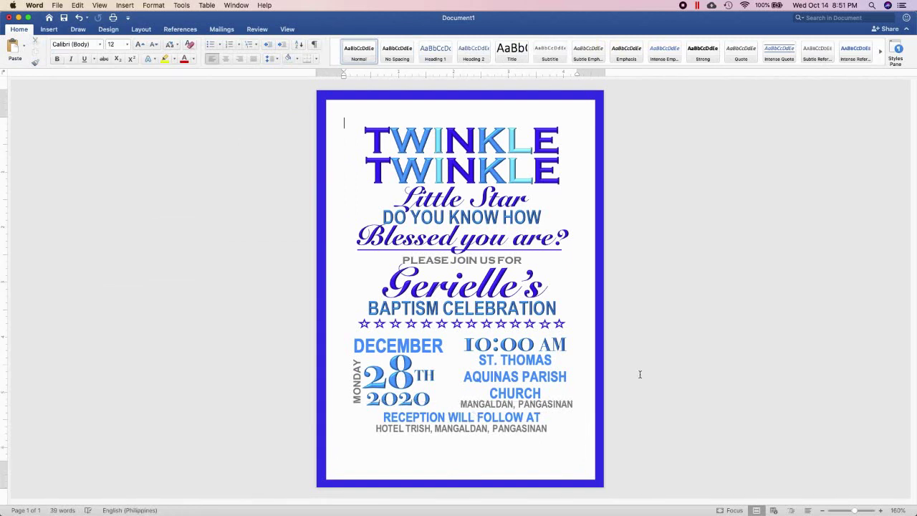
{"action": "left_click", "coordinate": [49, 29]}
{"action": "left_click", "coordinate": [140, 48]}
{"action": "left_click", "coordinate": [215, 87]}
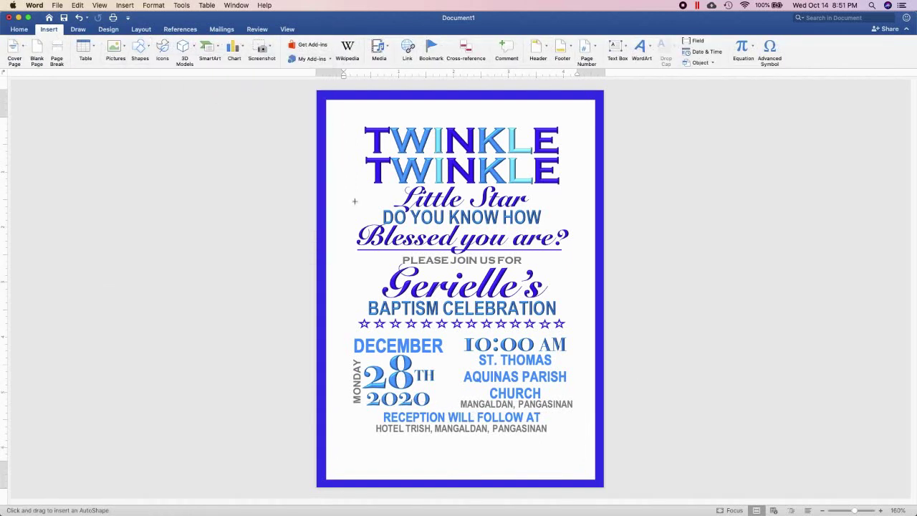
{"action": "mouse_move", "coordinate": [344, 441]}
{"action": "left_mouse_down"}
{"action": "mouse_move", "coordinate": [392, 480]}
{"action": "mouse_move", "coordinate": [358, 456]}
{"action": "left_mouse_up"}
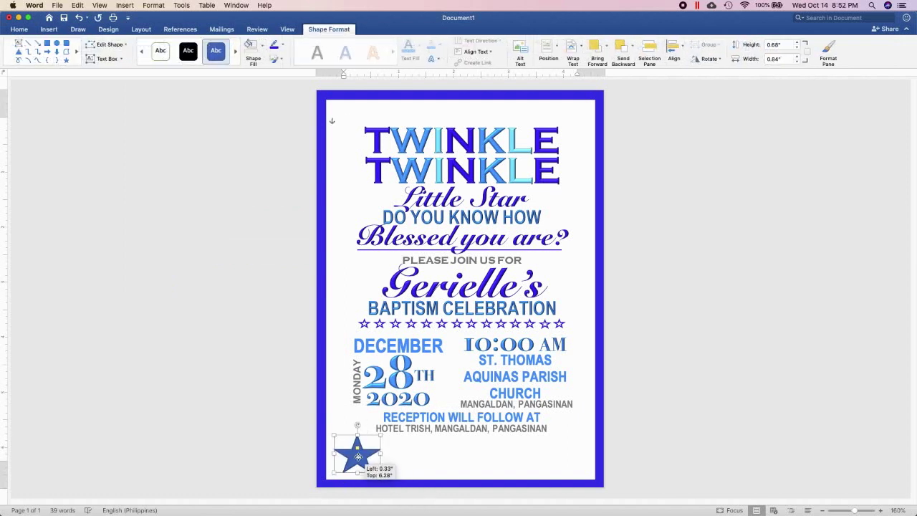
- Fill the star light blue, set its outline colour, and move it to the top-left corner
{"action": "left_click", "coordinate": [264, 48]}
{"action": "left_click", "coordinate": [268, 182]}
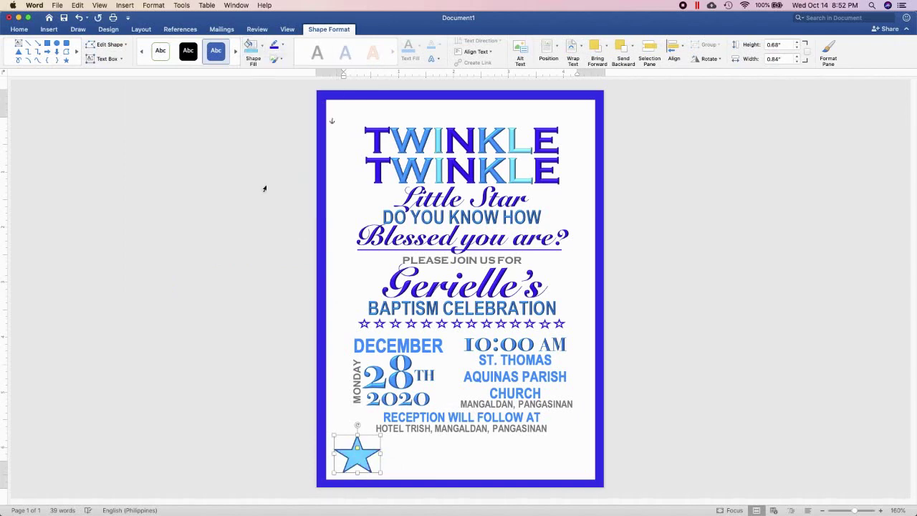
{"action": "left_click", "coordinate": [275, 44]}
{"action": "left_click", "coordinate": [275, 179]}
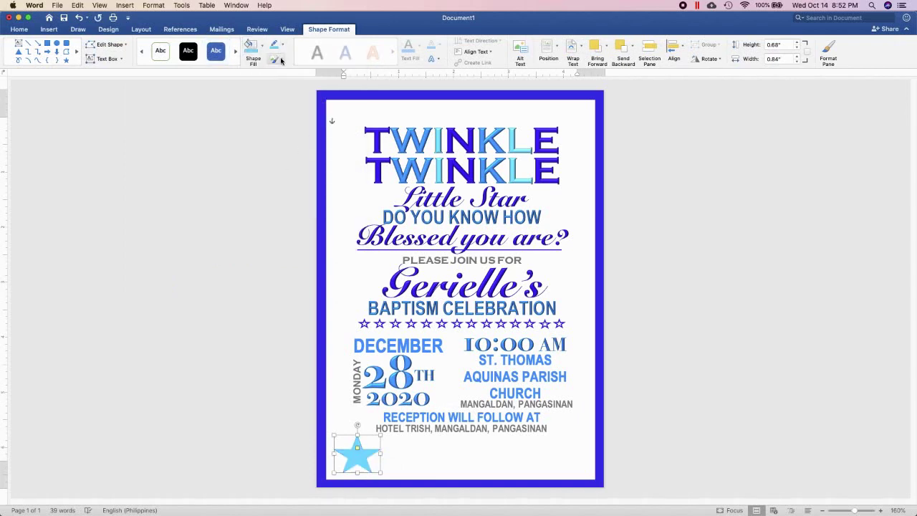
{"action": "mouse_move", "coordinate": [353, 467]}
{"action": "left_mouse_down"}
{"action": "mouse_move", "coordinate": [348, 125]}
{"action": "mouse_move", "coordinate": [394, 119]}
{"action": "mouse_move", "coordinate": [400, 91]}
{"action": "left_mouse_up"}
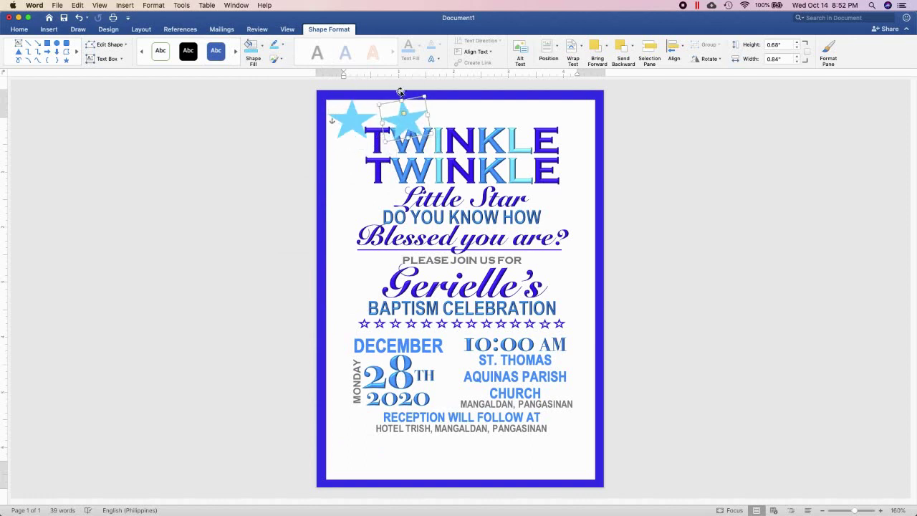
- Send the star behind TWINKLE and place more light-blue star copies along the top to the right corner
{"action": "left_click", "coordinate": [634, 49]}
{"action": "left_click", "coordinate": [648, 73]}
{"action": "left_click_drag", "start_coordinate": [403, 116], "coordinate": [534, 113]}
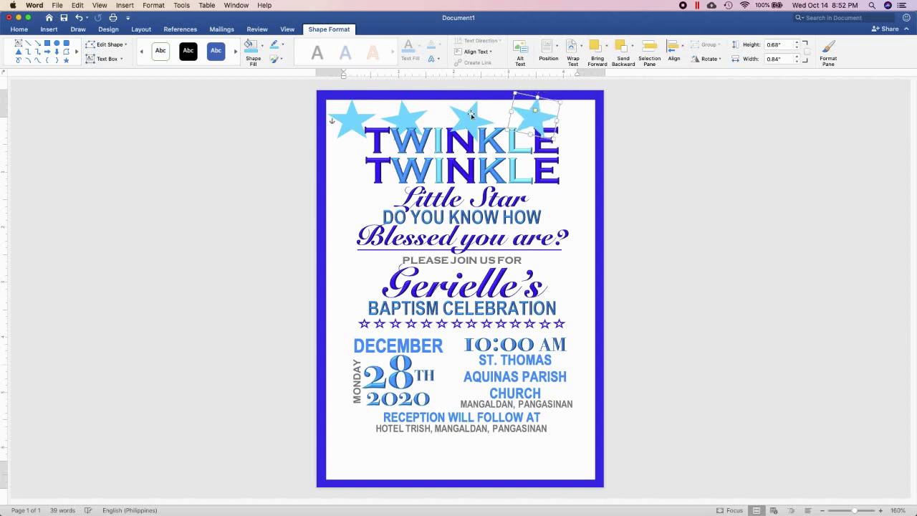
{"action": "left_click", "coordinate": [633, 46]}
{"action": "left_click", "coordinate": [648, 75]}
{"action": "left_click", "coordinate": [632, 45]}
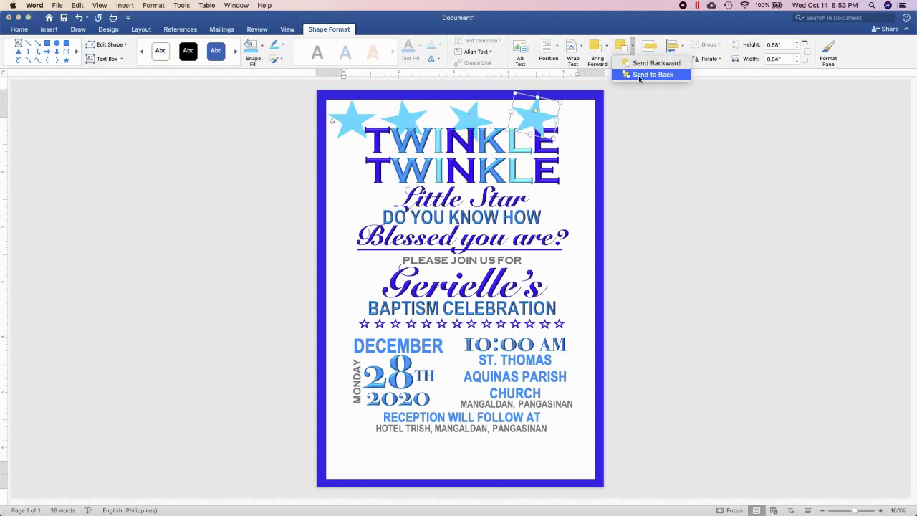
{"action": "left_click", "coordinate": [640, 74]}
{"action": "left_click_drag", "start_coordinate": [533, 113], "coordinate": [578, 118]}
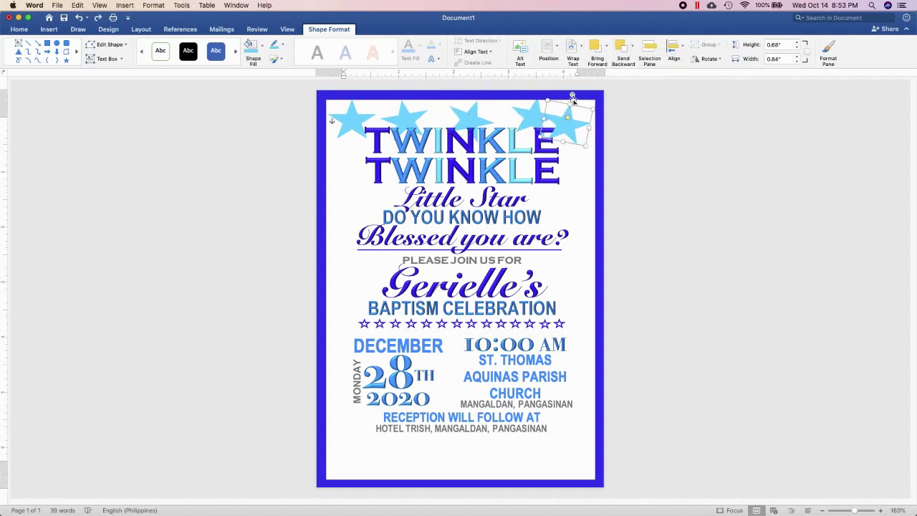
- Change the blue border rectangle's fill options, undoing an accidental move of the inner rectangle
{"action": "left_click", "coordinate": [524, 113]}
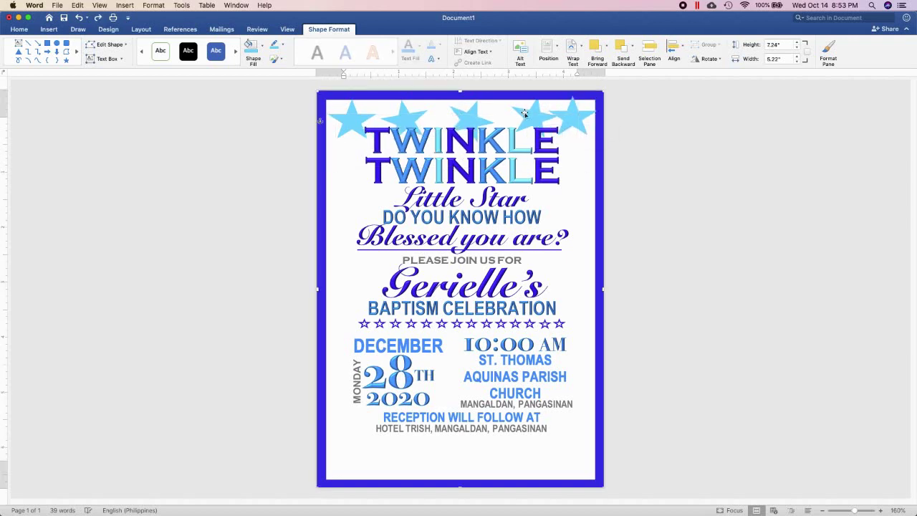
{"action": "left_click", "coordinate": [828, 52]}
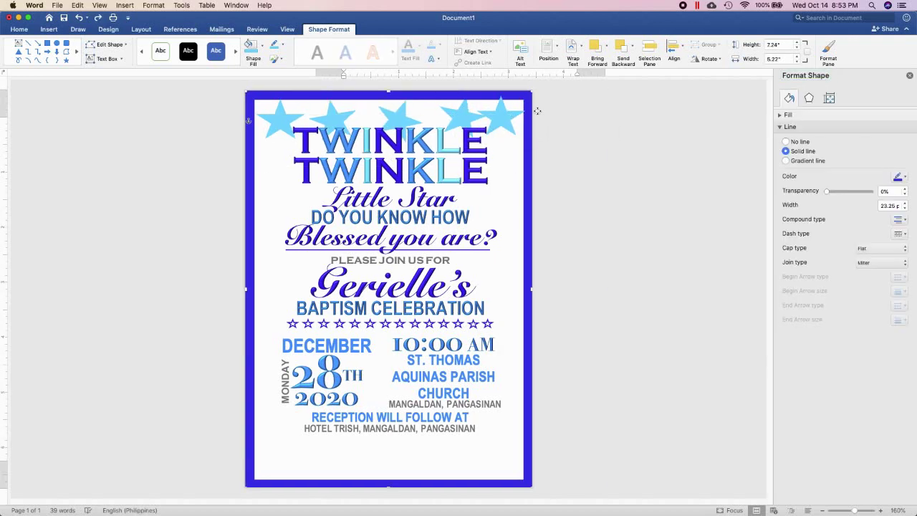
{"action": "left_click", "coordinate": [891, 84]}
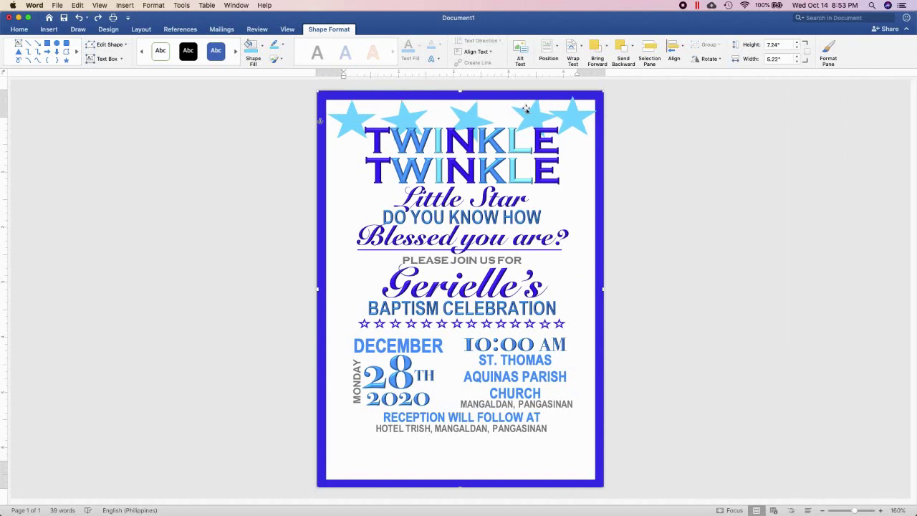
{"action": "left_click", "coordinate": [262, 44]}
{"action": "left_click", "coordinate": [270, 70]}
{"action": "left_click_drag", "start_coordinate": [535, 113], "coordinate": [528, 115]}
{"action": "key", "text": "super+z"}
- Lower and tilt the top-right star, send it behind the text, and copy a star to the bottom-left
{"action": "left_click", "coordinate": [580, 126]}
{"action": "left_click", "coordinate": [581, 126]}
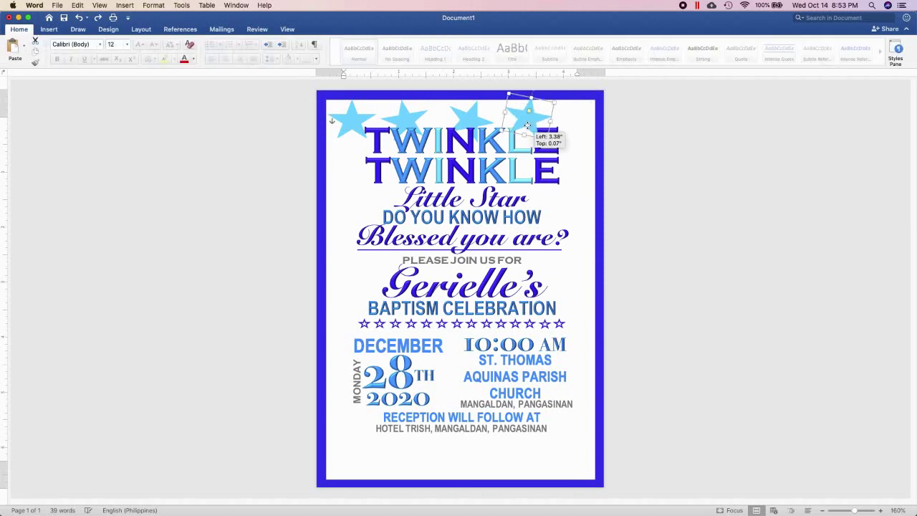
{"action": "mouse_move", "coordinate": [533, 118]}
{"action": "left_mouse_down"}
{"action": "mouse_move", "coordinate": [527, 126]}
{"action": "mouse_move", "coordinate": [573, 131]}
{"action": "left_mouse_up"}
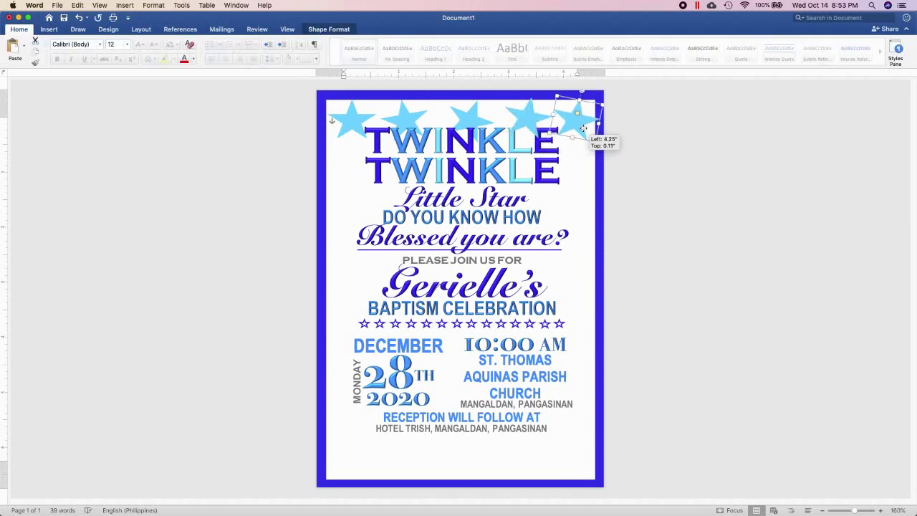
{"action": "left_click_drag", "start_coordinate": [575, 96], "coordinate": [581, 98]}
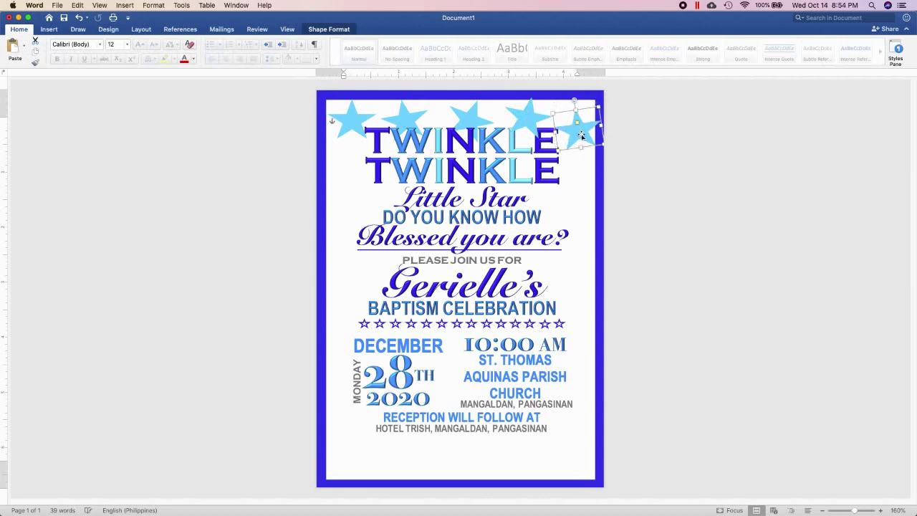
{"action": "left_click", "coordinate": [341, 32]}
{"action": "left_click", "coordinate": [632, 45]}
{"action": "left_click", "coordinate": [638, 77]}
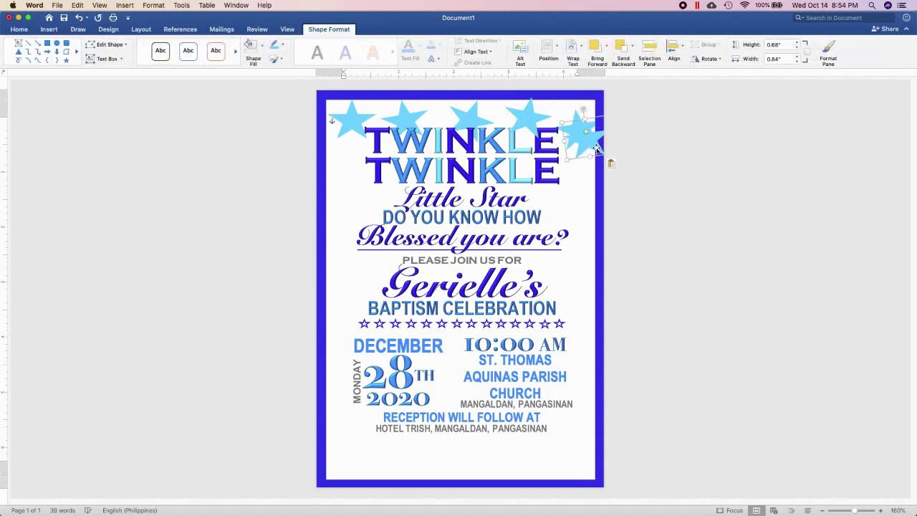
{"action": "mouse_move", "coordinate": [580, 135]}
{"action": "left_mouse_down"}
{"action": "mouse_move", "coordinate": [370, 466]}
{"action": "mouse_move", "coordinate": [579, 466]}
{"action": "left_mouse_up"}
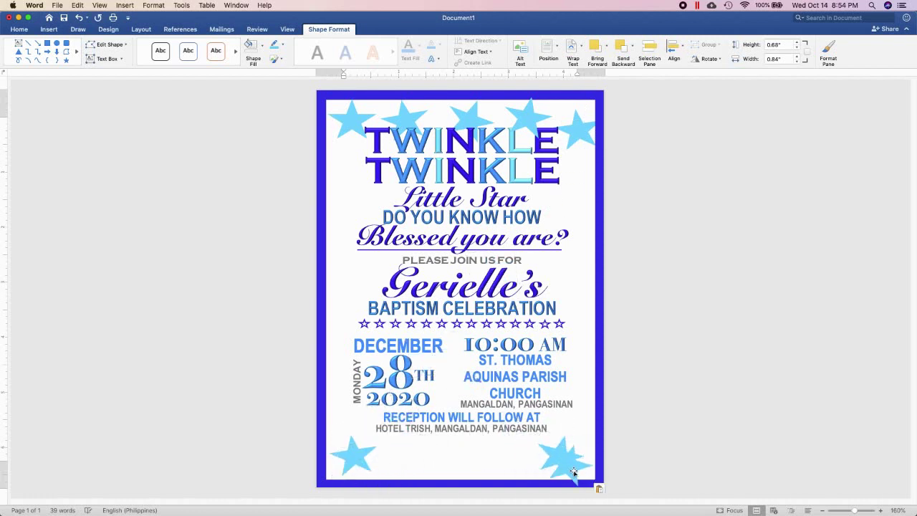
- Undo the bottom star's rotation and copy the top-left star into the bottom row
{"action": "key", "text": "super+z"}
{"action": "left_click_drag", "start_coordinate": [561, 458], "coordinate": [513, 464]}
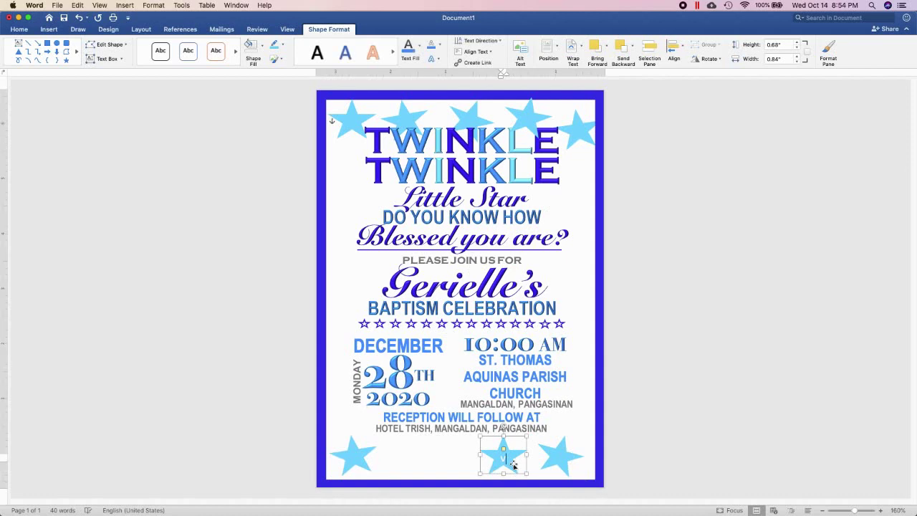
{"action": "key", "text": "super+z"}
{"action": "key", "text": "super+z"}
{"action": "key", "text": "super+z"}
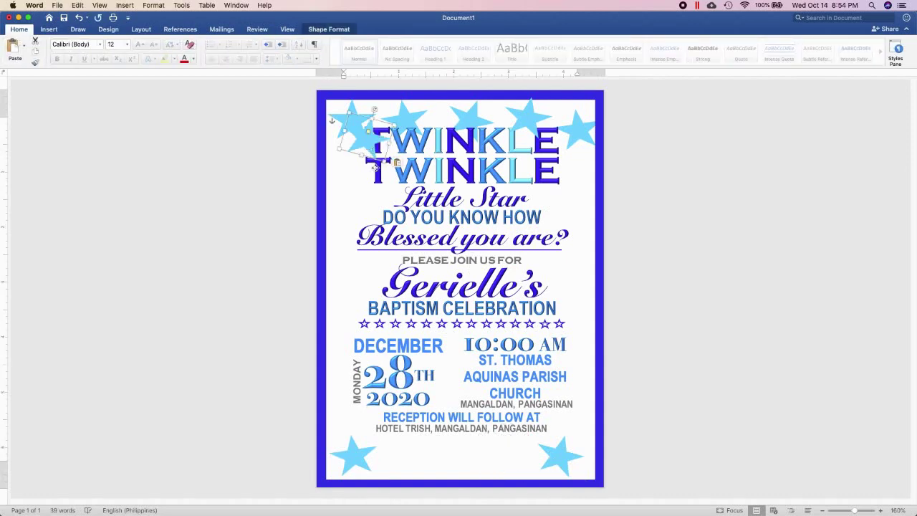
{"action": "left_click_drag", "start_coordinate": [374, 167], "coordinate": [519, 469]}
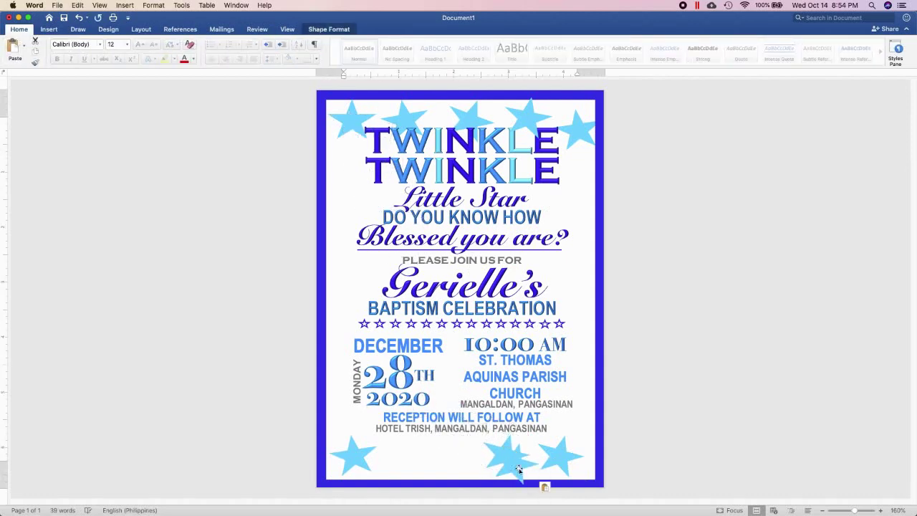
{"action": "left_click_drag", "start_coordinate": [518, 469], "coordinate": [430, 459]}
- Reposition the top-left star, send it behind the title, and tilt it slightly
{"action": "left_click_drag", "start_coordinate": [346, 134], "coordinate": [356, 136]}
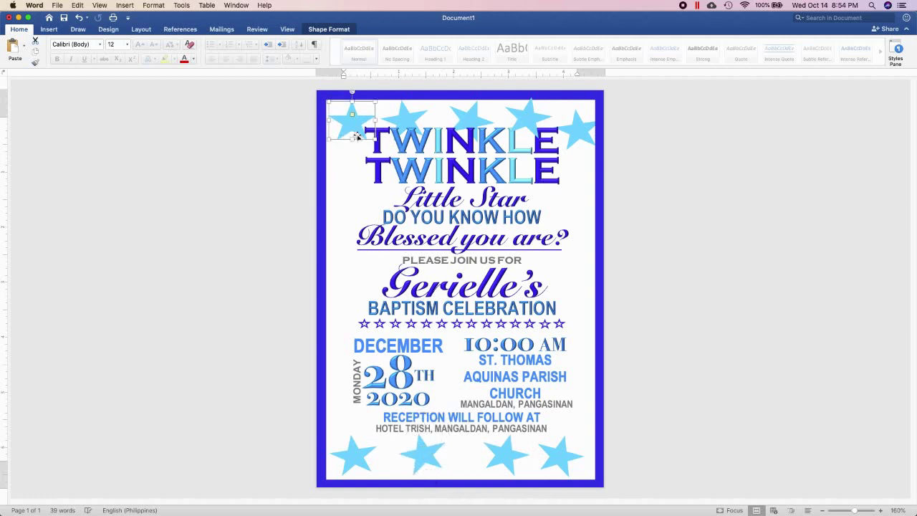
{"action": "key", "text": "Down"}
{"action": "key", "text": "Down"}
{"action": "key", "text": "Down"}
{"action": "key", "text": "Down"}
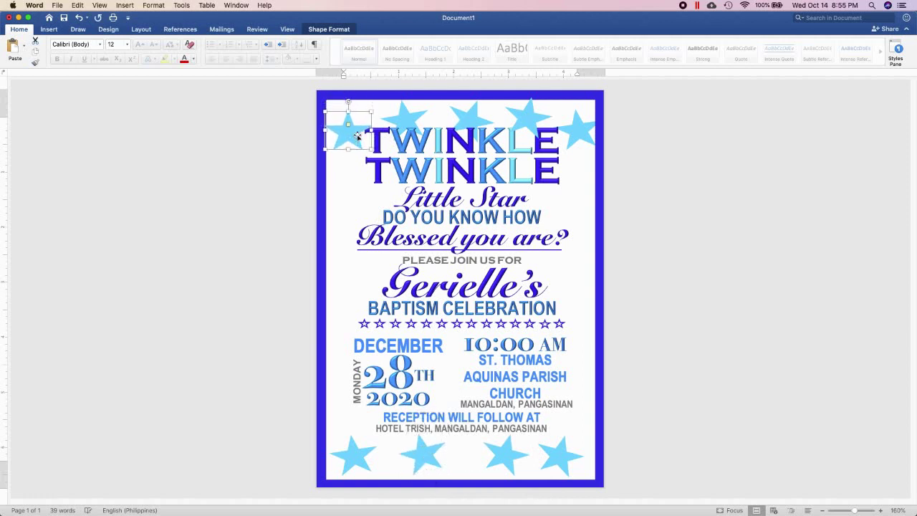
{"action": "left_click", "coordinate": [343, 29]}
{"action": "left_click", "coordinate": [631, 45]}
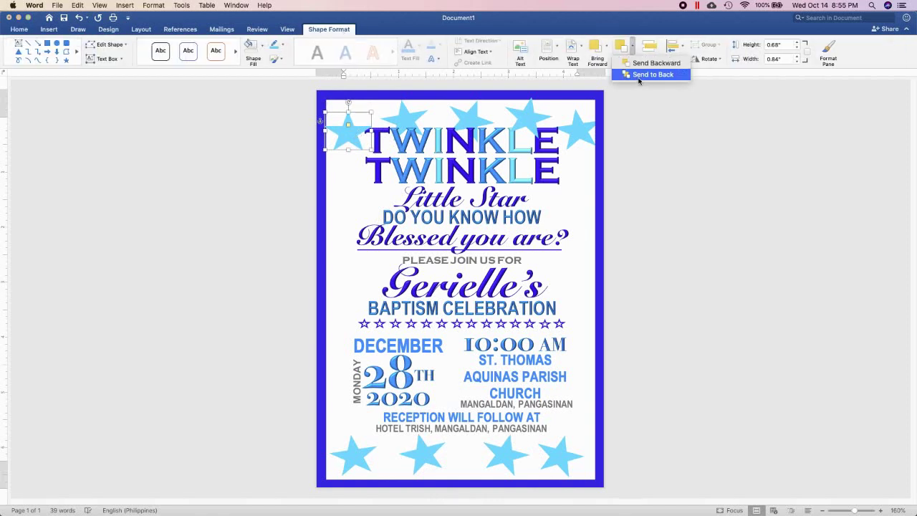
{"action": "left_click", "coordinate": [630, 74]}
{"action": "left_click_drag", "start_coordinate": [348, 102], "coordinate": [345, 105]}
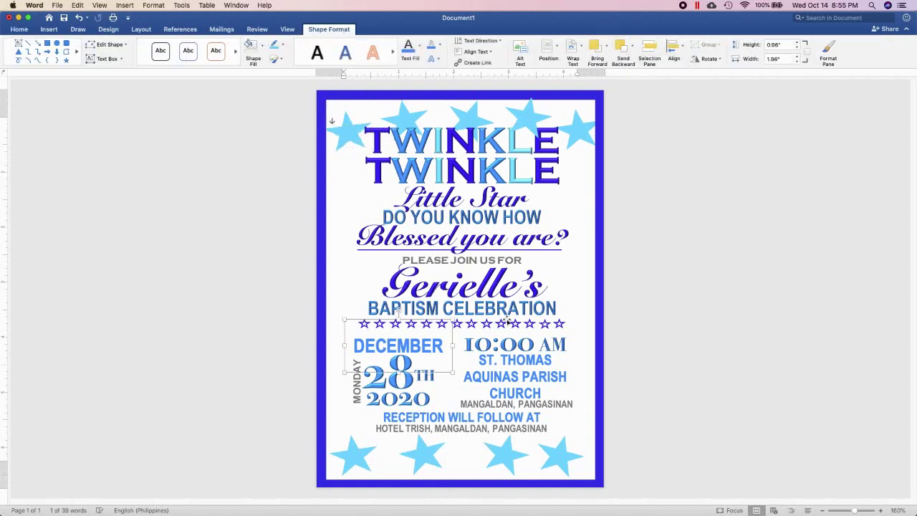
- Readjust the 10:00 AM text box height and shrink the small outline star beside Little Star
{"action": "left_click", "coordinate": [459, 324]}
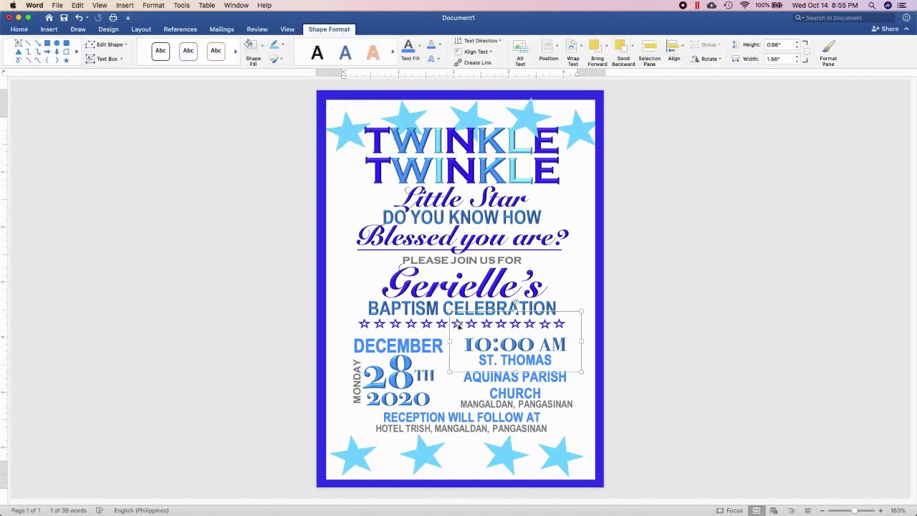
{"action": "mouse_move", "coordinate": [520, 314]}
{"action": "left_mouse_down"}
{"action": "mouse_move", "coordinate": [528, 337]}
{"action": "mouse_move", "coordinate": [523, 321]}
{"action": "mouse_move", "coordinate": [351, 202]}
{"action": "left_mouse_up"}
{"action": "left_click", "coordinate": [531, 325]}
{"action": "left_click", "coordinate": [518, 334]}
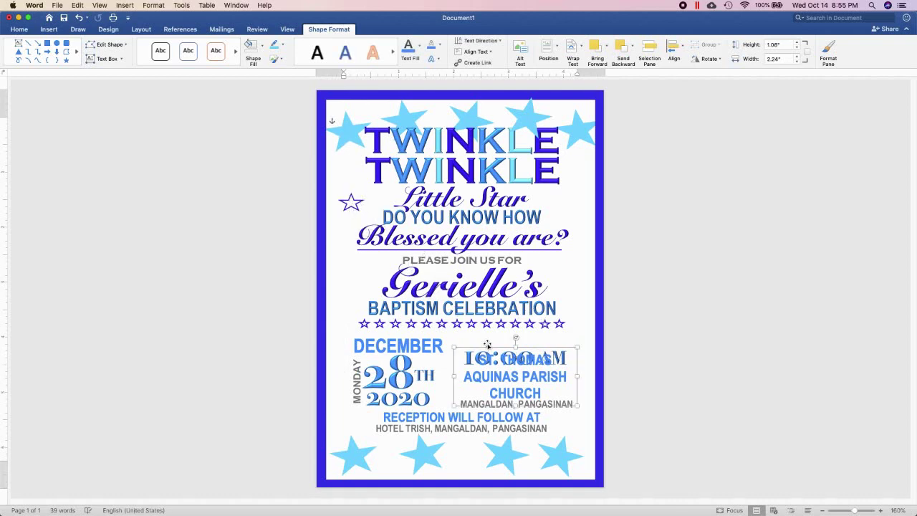
{"action": "left_click_drag", "start_coordinate": [517, 334], "coordinate": [515, 316]}
{"action": "left_click_drag", "start_coordinate": [514, 305], "coordinate": [515, 305]}
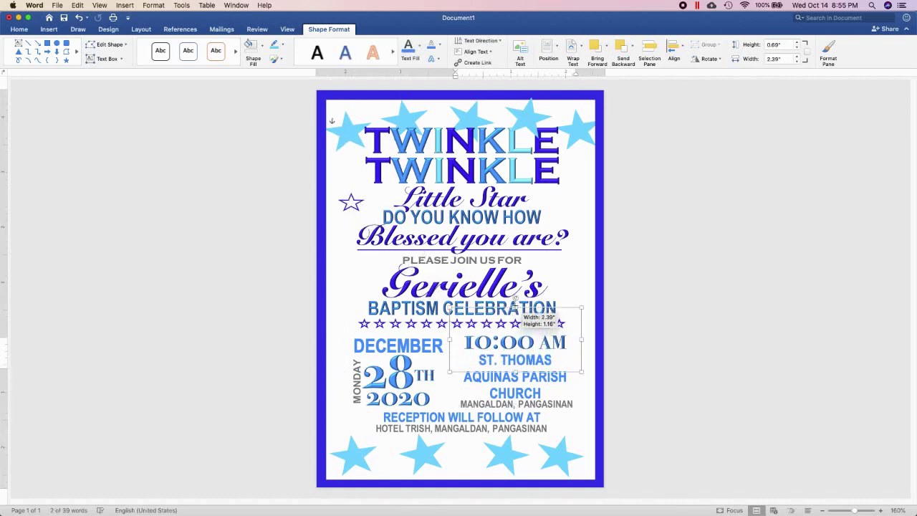
{"action": "left_click", "coordinate": [351, 203]}
{"action": "left_click_drag", "start_coordinate": [338, 192], "coordinate": [360, 210]}
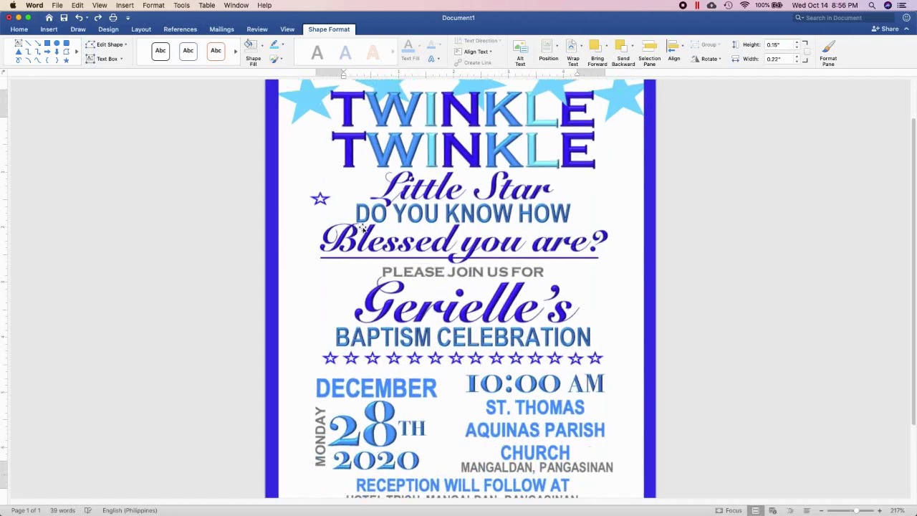
- Paste copies of the small outline star and scatter them around the large stars, down to the bottom-left one
{"action": "scroll", "coordinate": [362, 227], "scroll_direction": "up", "scroll_amount": 5}
{"action": "scroll", "coordinate": [330, 272], "scroll_direction": "up", "scroll_amount": 4}
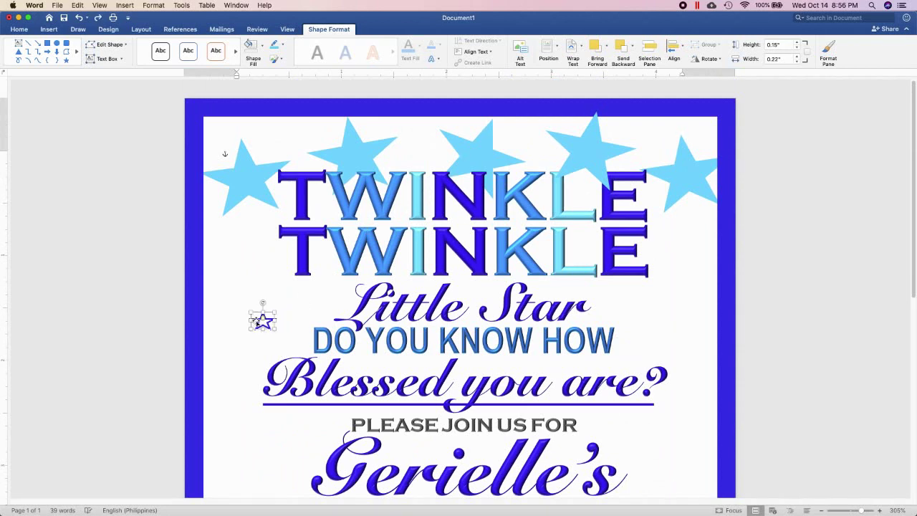
{"action": "mouse_move", "coordinate": [257, 322]}
{"action": "left_mouse_down"}
{"action": "mouse_move", "coordinate": [228, 128]}
{"action": "mouse_move", "coordinate": [613, 154]}
{"action": "mouse_move", "coordinate": [666, 131]}
{"action": "mouse_move", "coordinate": [689, 194]}
{"action": "mouse_move", "coordinate": [255, 206]}
{"action": "mouse_move", "coordinate": [356, 147]}
{"action": "mouse_move", "coordinate": [476, 150]}
{"action": "mouse_move", "coordinate": [591, 127]}
{"action": "mouse_move", "coordinate": [716, 155]}
{"action": "mouse_move", "coordinate": [482, 154]}
{"action": "mouse_move", "coordinate": [470, 125]}
{"action": "mouse_move", "coordinate": [326, 413]}
{"action": "mouse_move", "coordinate": [293, 447]}
{"action": "left_mouse_up"}
{"action": "key", "text": "super+v"}
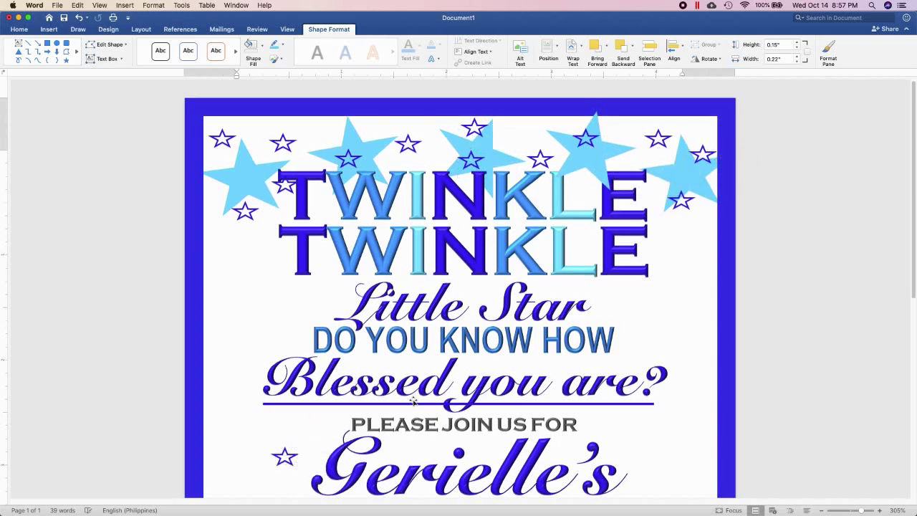
{"action": "scroll", "coordinate": [406, 387], "scroll_direction": "down", "scroll_amount": 5}
{"action": "scroll", "coordinate": [405, 387], "scroll_direction": "down", "scroll_amount": 1}
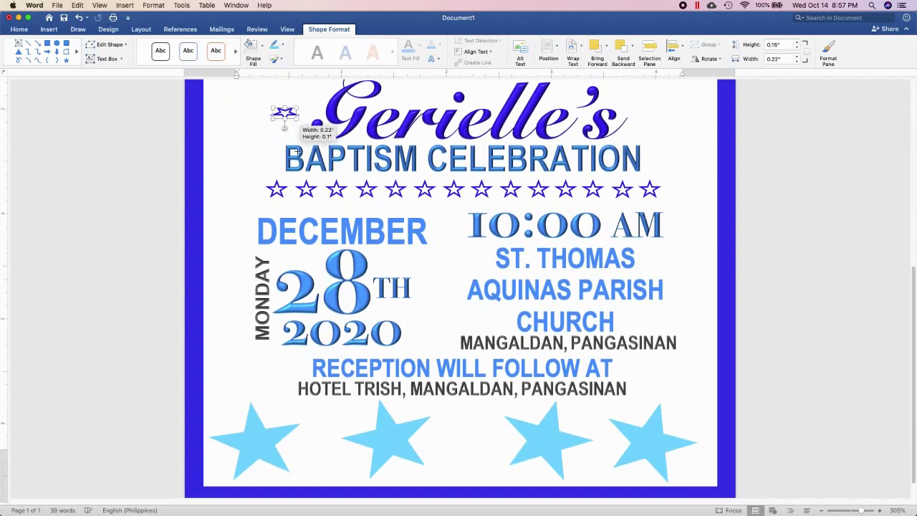
{"action": "left_click_drag", "start_coordinate": [291, 122], "coordinate": [296, 172]}
{"action": "mouse_move", "coordinate": [290, 93]}
{"action": "left_mouse_down"}
{"action": "mouse_move", "coordinate": [251, 358]}
{"action": "mouse_move", "coordinate": [232, 414]}
{"action": "mouse_move", "coordinate": [295, 458]}
{"action": "mouse_move", "coordinate": [356, 423]}
{"action": "mouse_move", "coordinate": [436, 454]}
{"action": "mouse_move", "coordinate": [494, 426]}
{"action": "mouse_move", "coordinate": [560, 462]}
{"action": "mouse_move", "coordinate": [602, 428]}
{"action": "mouse_move", "coordinate": [658, 459]}
{"action": "mouse_move", "coordinate": [701, 422]}
{"action": "left_mouse_up"}
{"action": "key", "text": "super+v"}
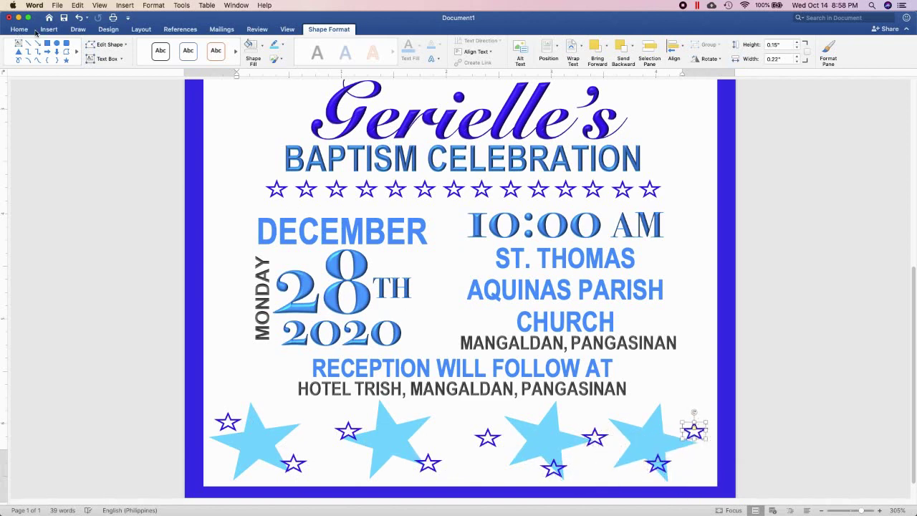
{"action": "left_click", "coordinate": [49, 29]}
- Draw a vertical line beside the date block and colour it light blue
{"action": "left_click", "coordinate": [140, 50]}
{"action": "left_click", "coordinate": [152, 76]}
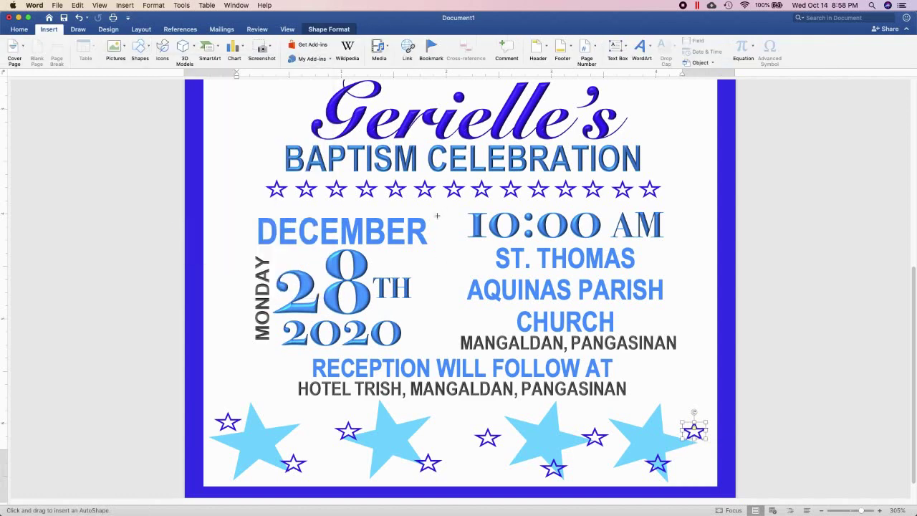
{"action": "left_click_drag", "start_coordinate": [433, 230], "coordinate": [433, 342]}
{"action": "left_click", "coordinate": [283, 46]}
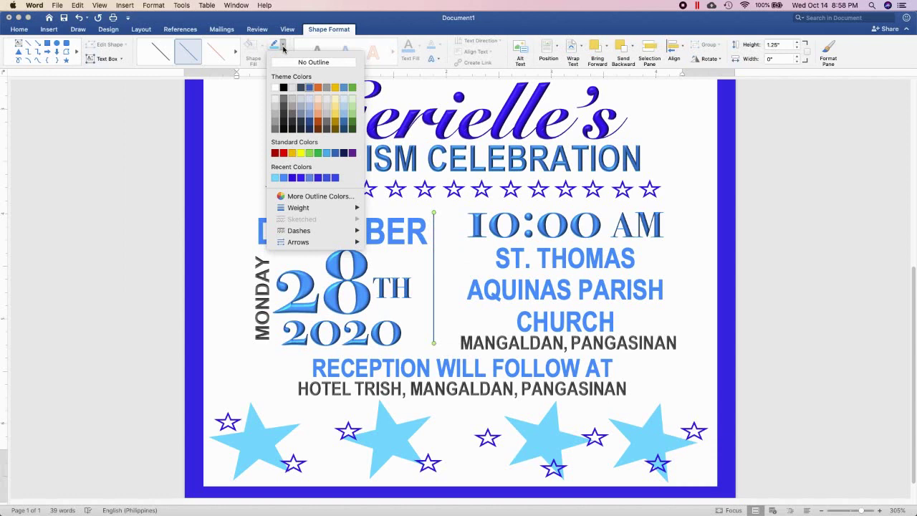
{"action": "left_click", "coordinate": [285, 178]}
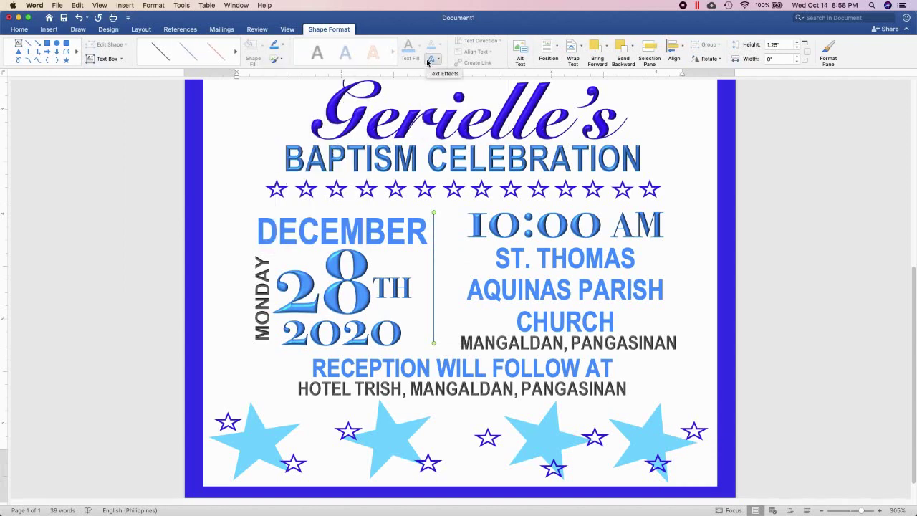
- Position the divider between the columns, then adjust the date box and shift the DECEMBER box left
{"action": "left_click", "coordinate": [452, 253]}
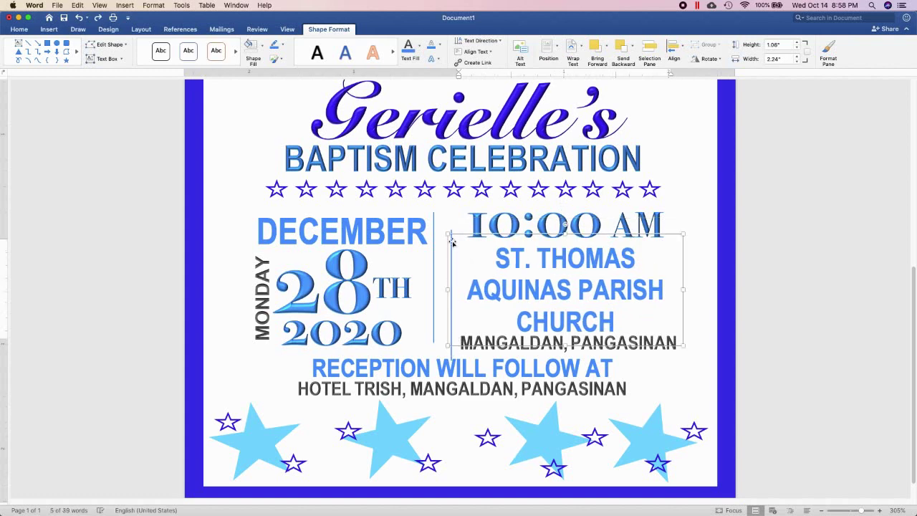
{"action": "left_click", "coordinate": [449, 286]}
{"action": "left_click_drag", "start_coordinate": [452, 287], "coordinate": [445, 268]}
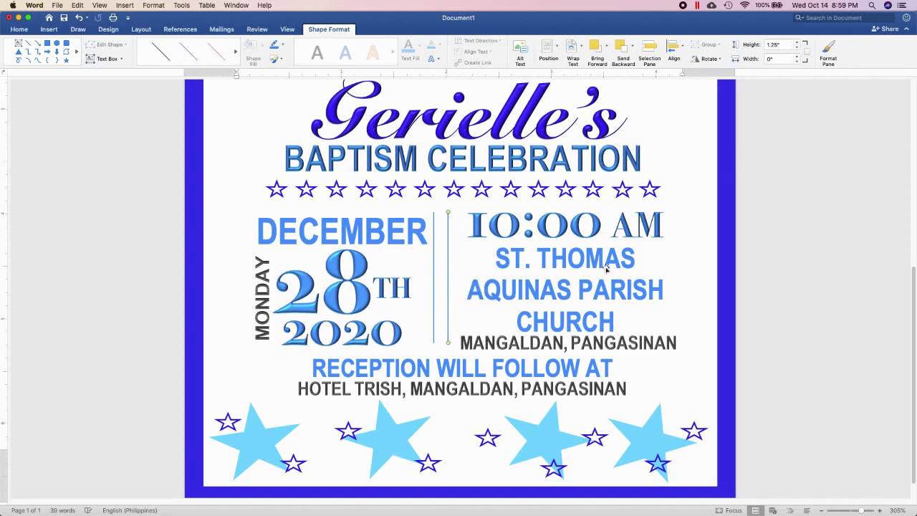
{"action": "left_click_drag", "start_coordinate": [434, 305], "coordinate": [432, 265]}
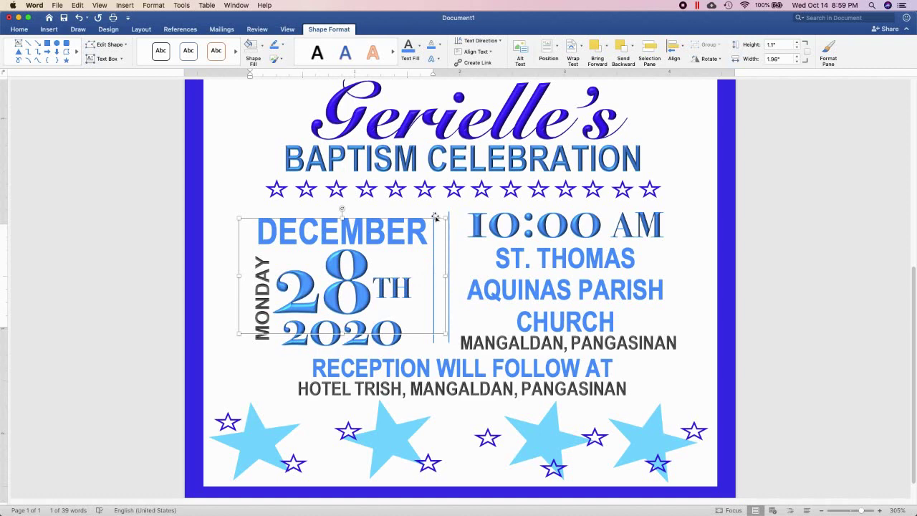
{"action": "left_click_drag", "start_coordinate": [435, 217], "coordinate": [366, 197]}
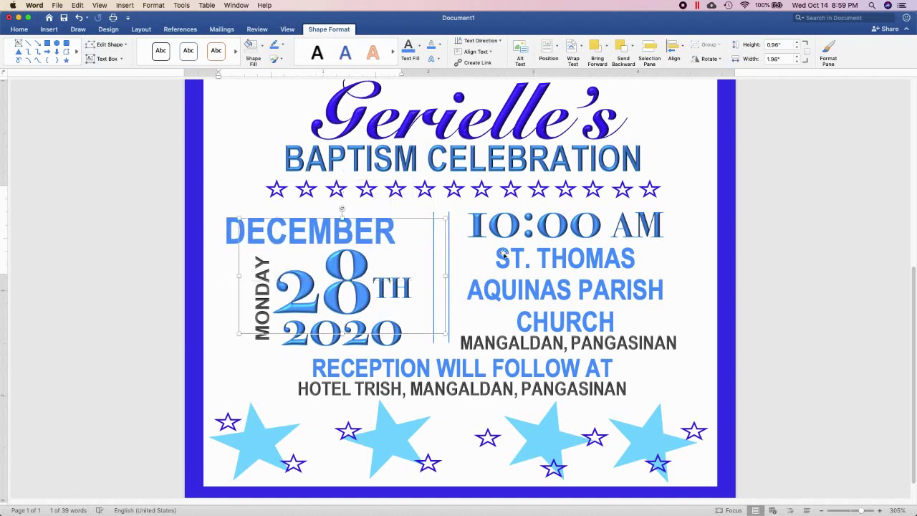
{"action": "left_click", "coordinate": [435, 214]}
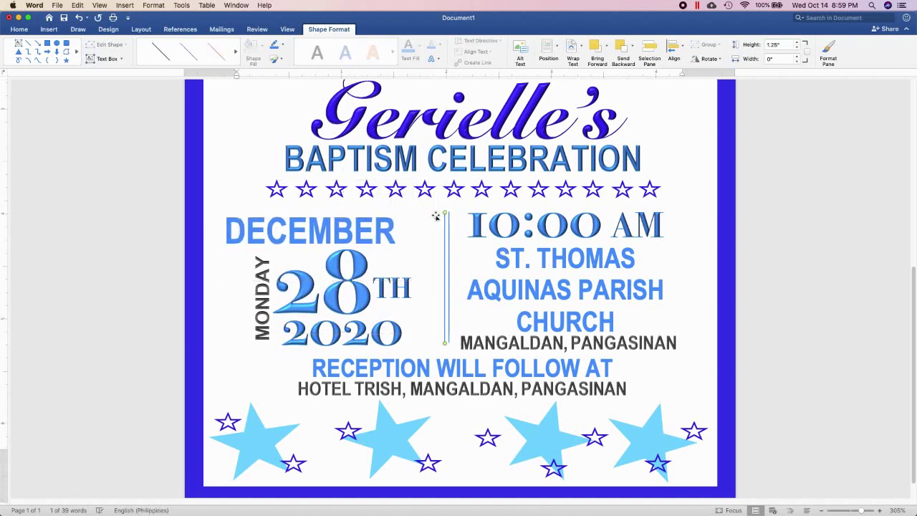
- Move the DECEMBER text box right and slightly up so it sits directly above 28TH 2020
{"action": "scroll", "coordinate": [595, 267], "scroll_direction": "up", "scroll_amount": 10}
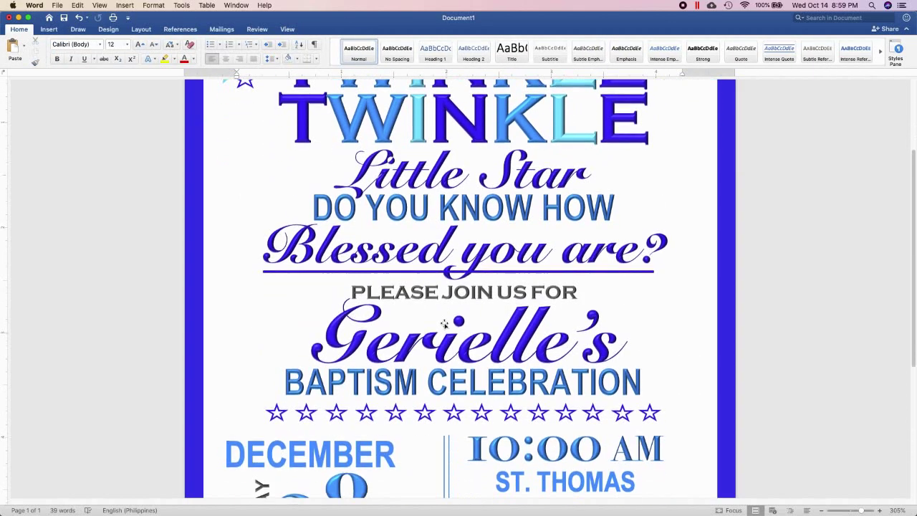
{"action": "scroll", "coordinate": [594, 267], "scroll_direction": "down", "scroll_amount": 9}
{"action": "left_click", "coordinate": [445, 324]}
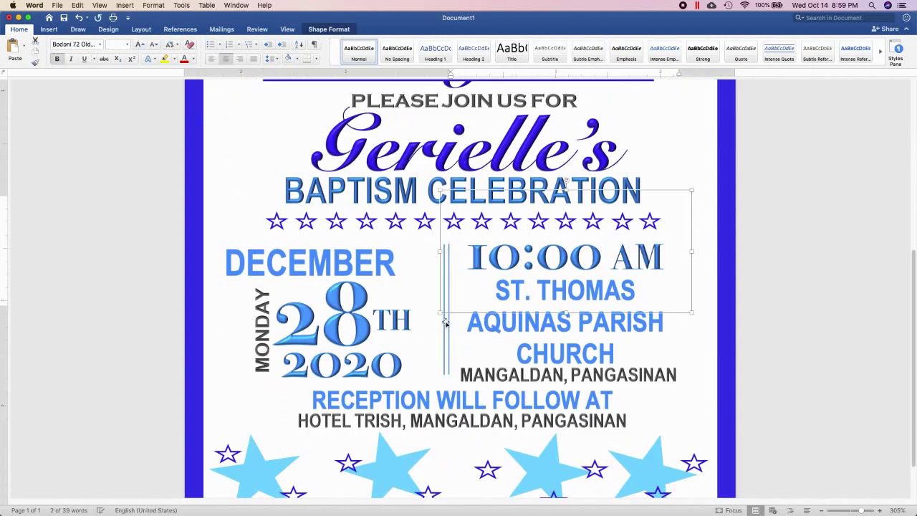
{"action": "left_click", "coordinate": [370, 258]}
{"action": "left_click_drag", "start_coordinate": [365, 246], "coordinate": [393, 247]}
{"action": "key", "text": "Up"}
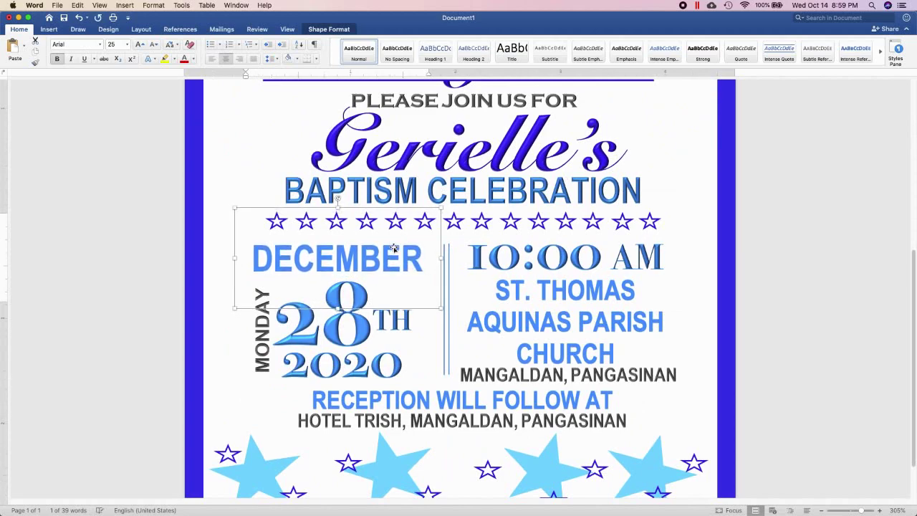
{"action": "left_click", "coordinate": [842, 345]}
{"action": "scroll", "coordinate": [842, 345], "scroll_direction": "down", "scroll_amount": 5}
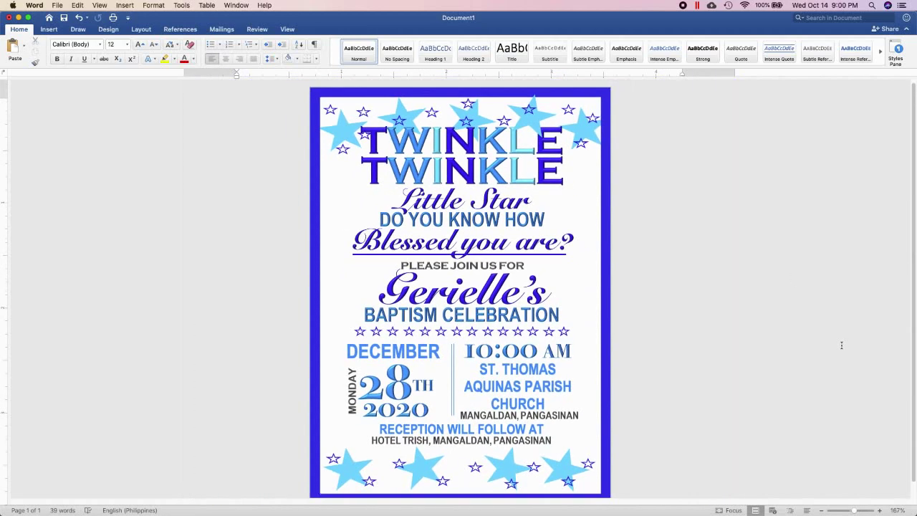